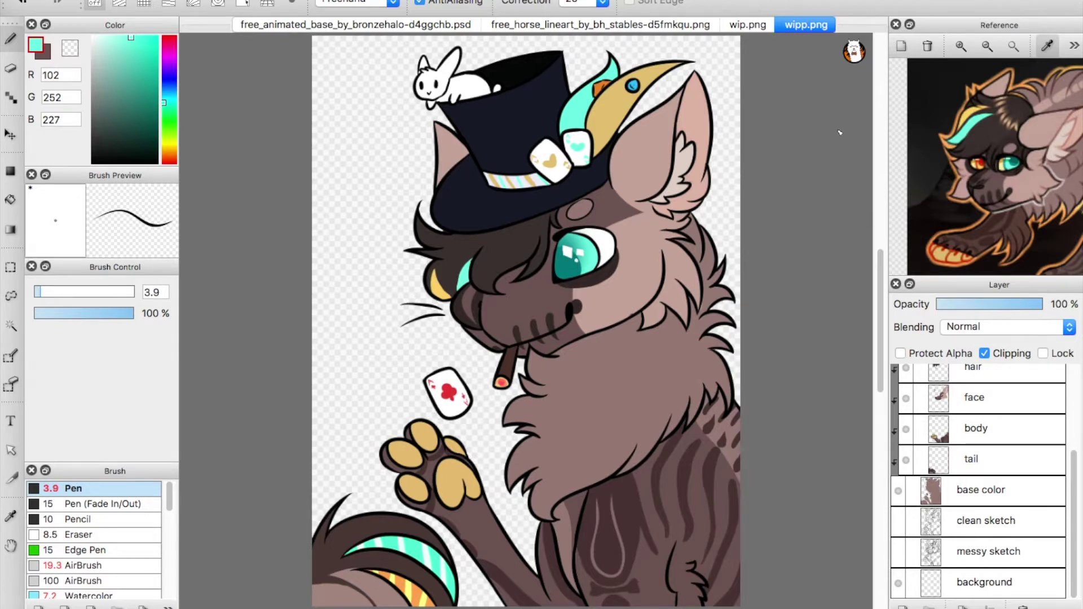
Sample the color RGB 200, 206, 162 from the reference eye and paint a test stroke on the eye white in the "eyes, shine" layer.
click(1005, 165)
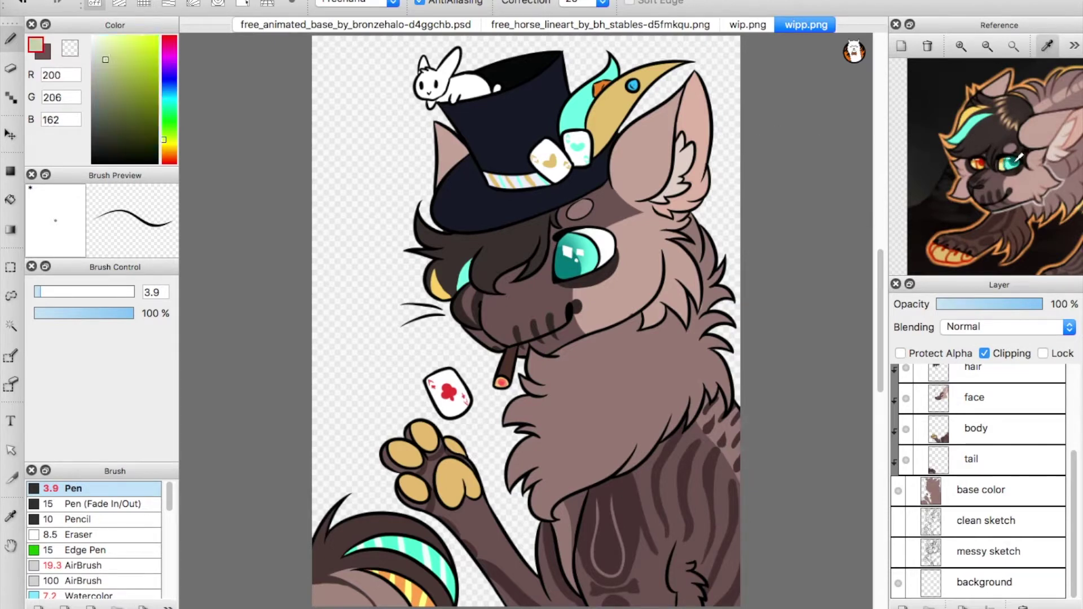
drag(1070, 460, 1072, 372)
click(985, 470)
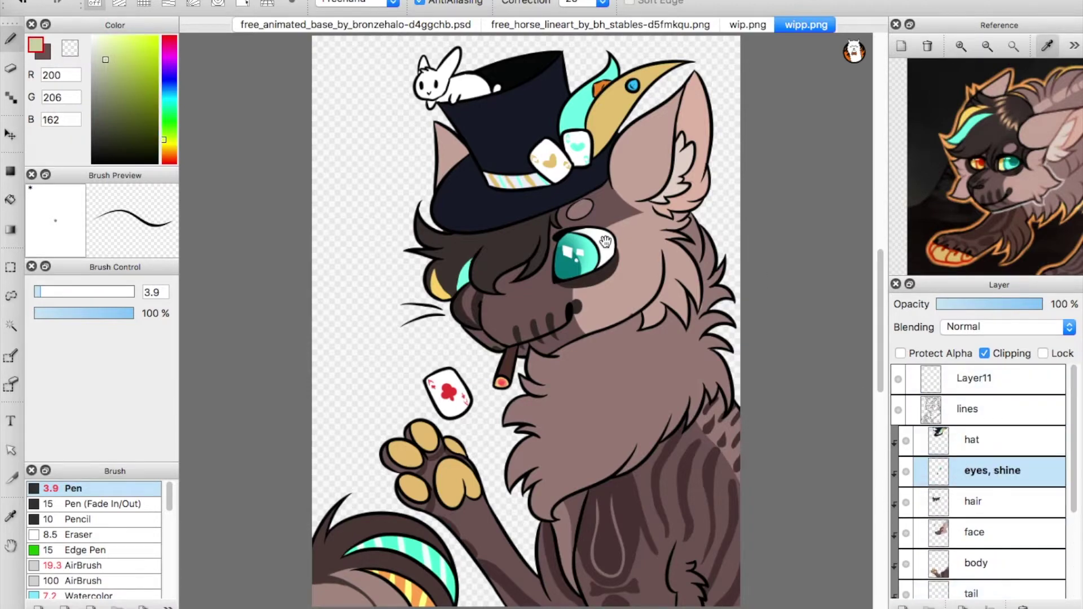
drag(610, 232, 562, 308)
key(super+Up)
key(super+Up)
key(super+Up)
key(super+Up)
key(super+Up)
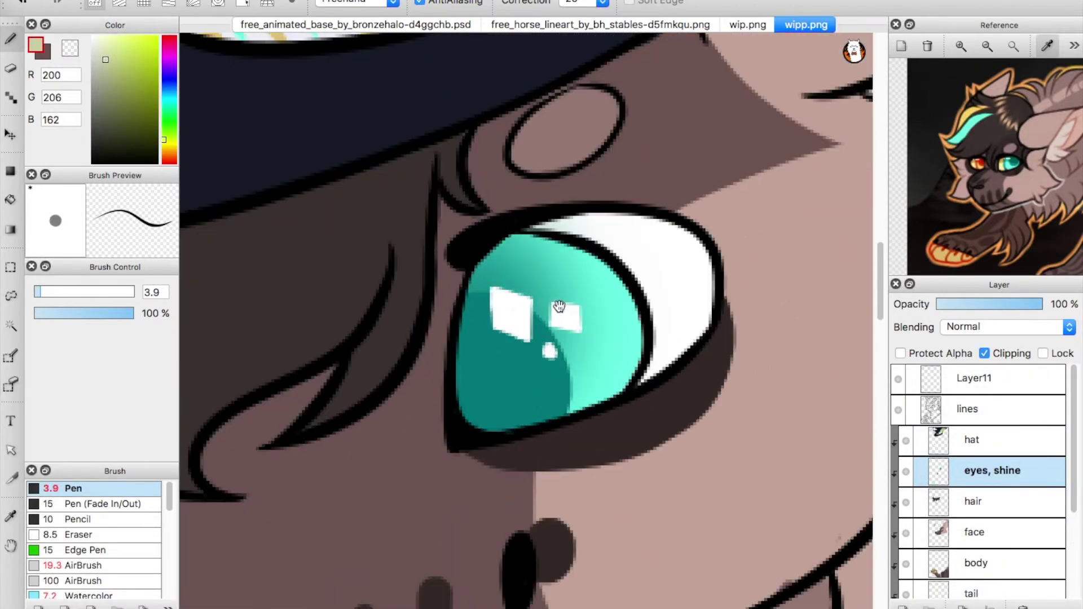
drag(700, 260, 602, 250)
drag(559, 215, 568, 257)
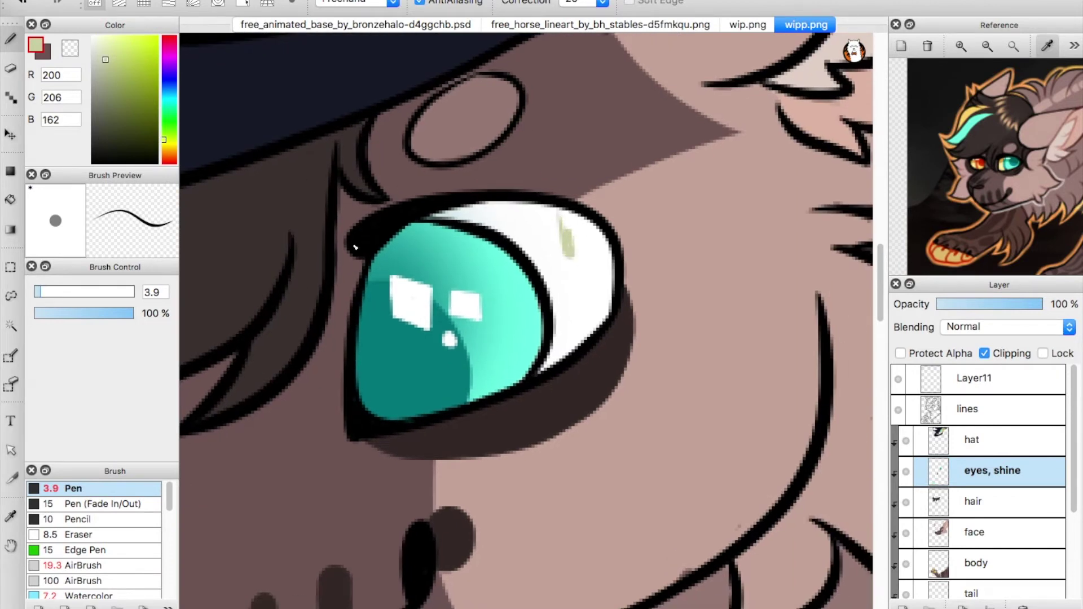
Paint the eye white pale yellow (RGB 255, 238, 178), sampled from the reference eye, using a size 20 pen.
click(1006, 163)
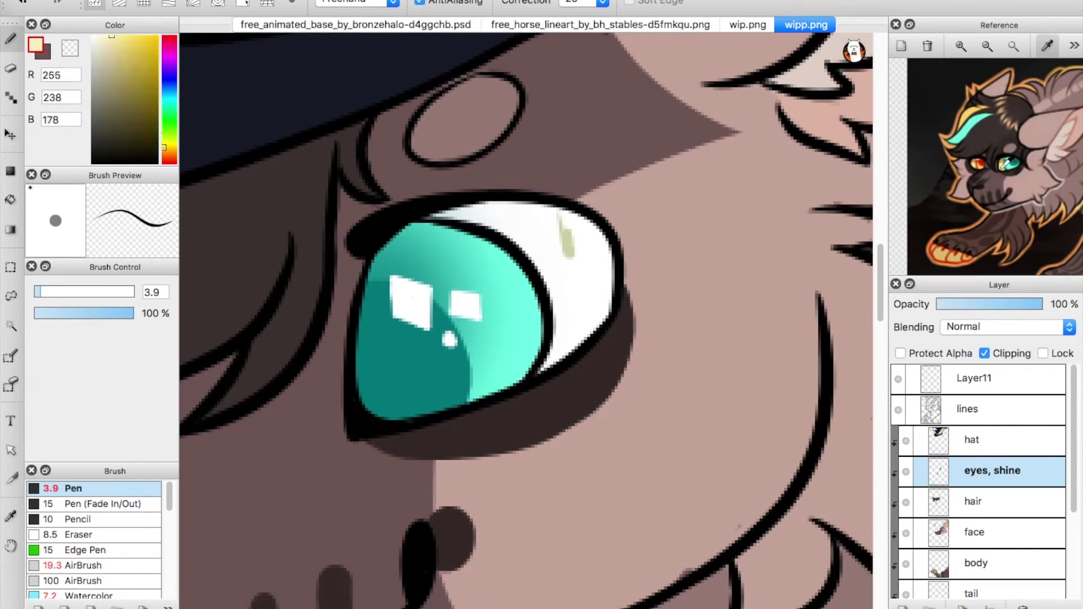
drag(66, 292, 73, 292)
mouse_move(432, 212)
mouse_down()
mouse_move(501, 216)
mouse_move(472, 213)
mouse_move(575, 262)
mouse_move(492, 226)
mouse_move(527, 239)
mouse_move(578, 328)
mouse_move(538, 259)
mouse_move(562, 308)
mouse_move(557, 357)
mouse_move(562, 321)
mouse_move(535, 378)
mouse_move(579, 313)
mouse_move(572, 349)
mouse_move(596, 264)
mouse_move(607, 316)
mouse_move(611, 255)
mouse_move(552, 211)
mouse_move(483, 209)
mouse_move(552, 231)
mouse_move(577, 260)
mouse_move(554, 221)
mouse_move(505, 222)
mouse_move(491, 209)
mouse_move(559, 216)
mouse_move(581, 243)
mouse_move(524, 217)
mouse_move(584, 297)
mouse_move(595, 286)
mouse_move(586, 245)
mouse_move(597, 317)
mouse_move(570, 348)
mouse_up()
key(super+z)
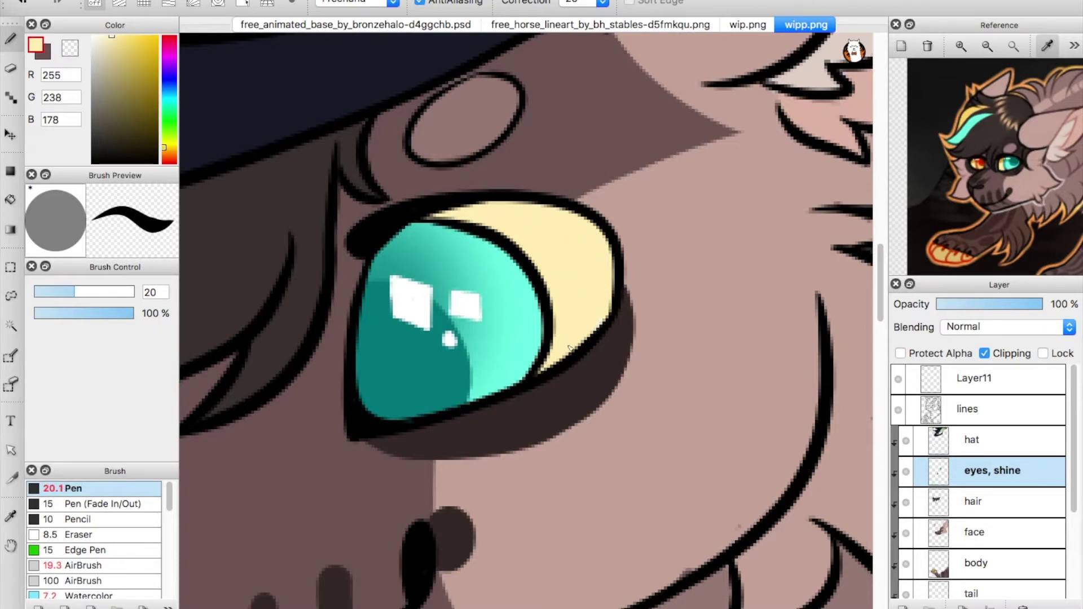
key(super+0)
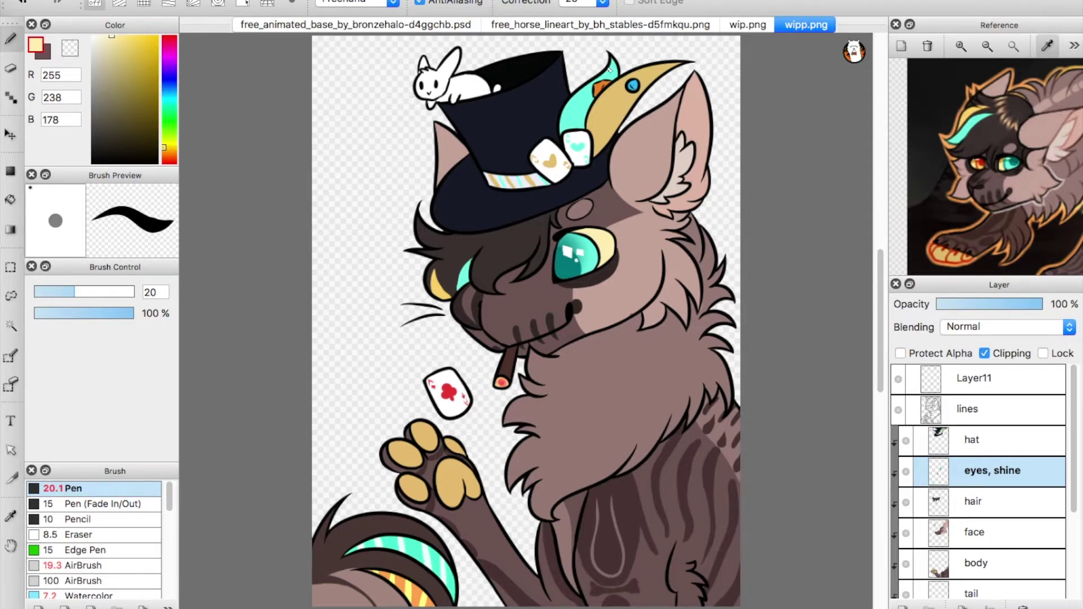
Examine the order and names of the layers in the stack, from Layer11 down to background.
scroll(1041, 485, down, 5)
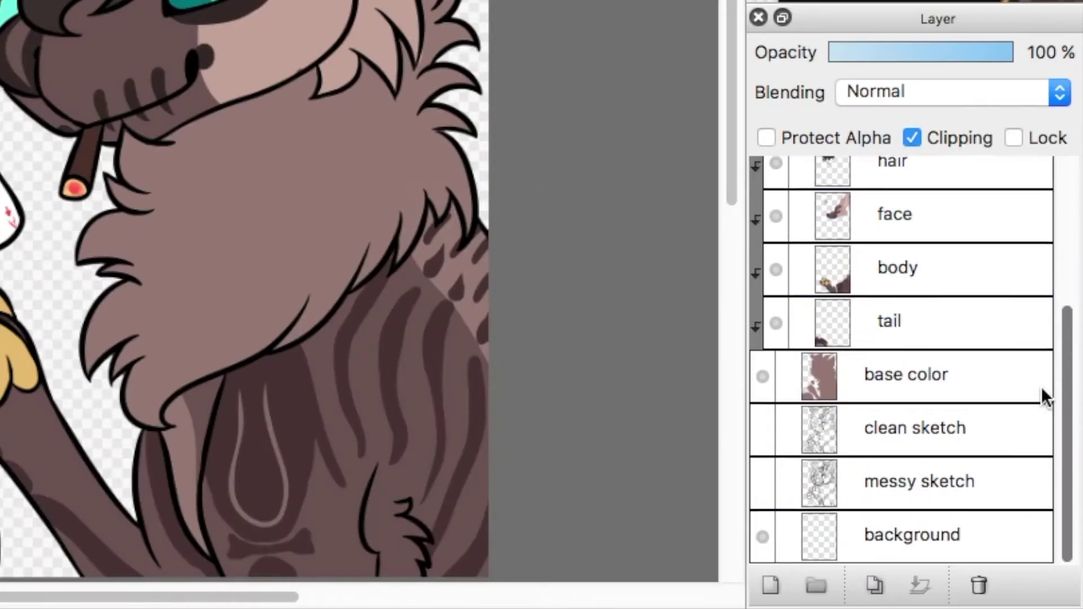
scroll(1067, 410, up, 5)
scroll(1053, 500, down, 5)
scroll(1055, 356, up, 5)
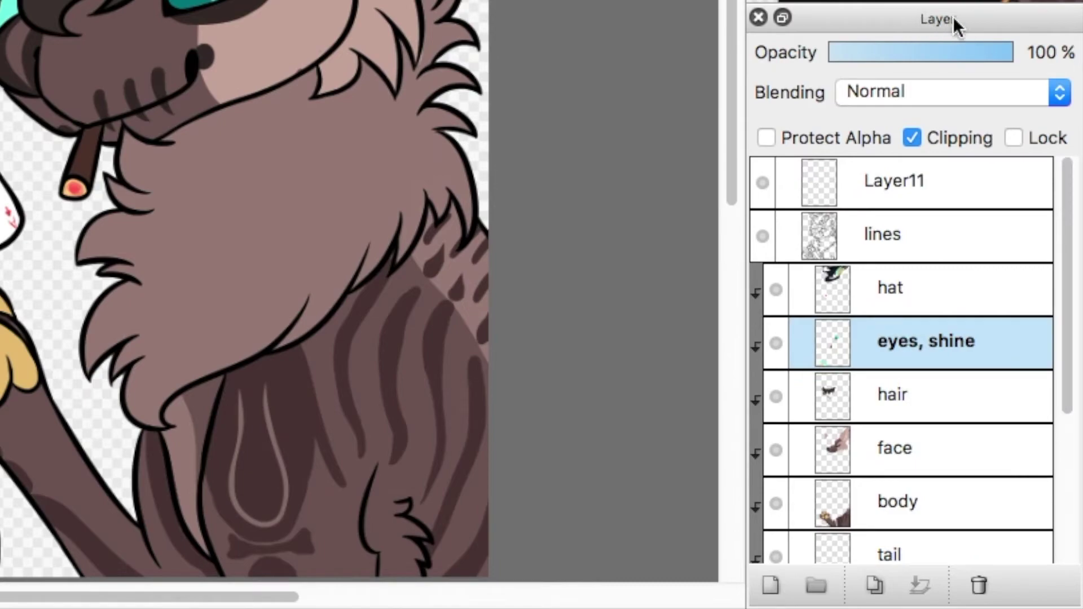
drag(1069, 174, 1065, 316)
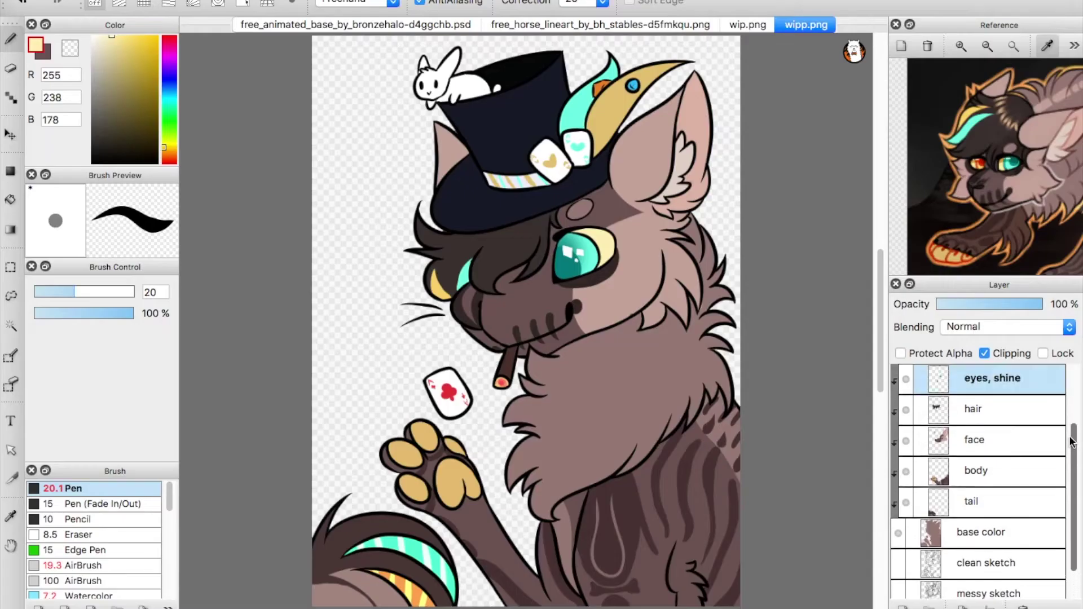
drag(1072, 442, 1068, 369)
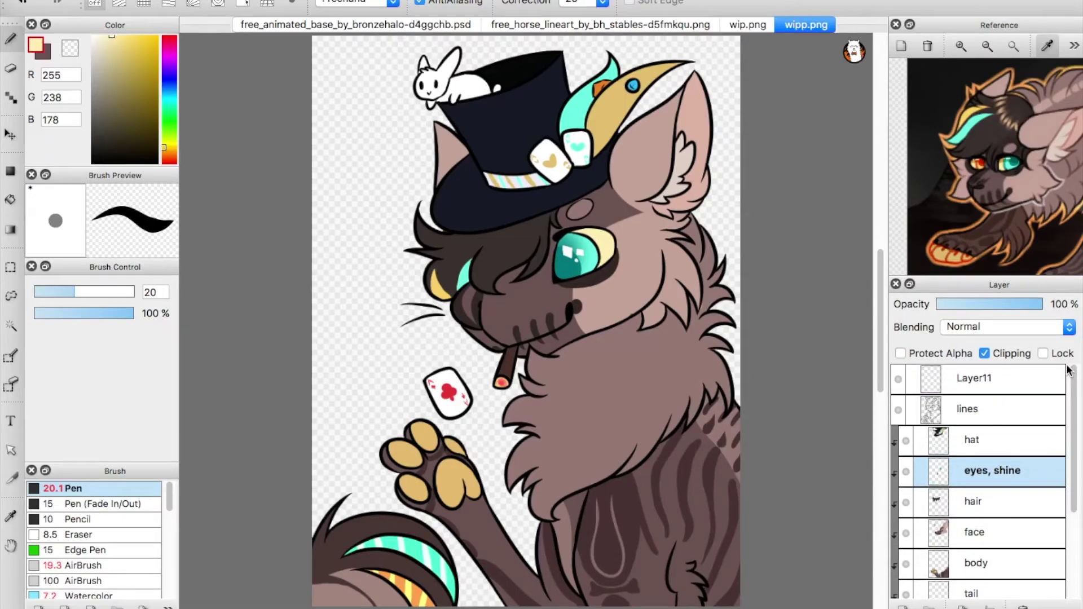
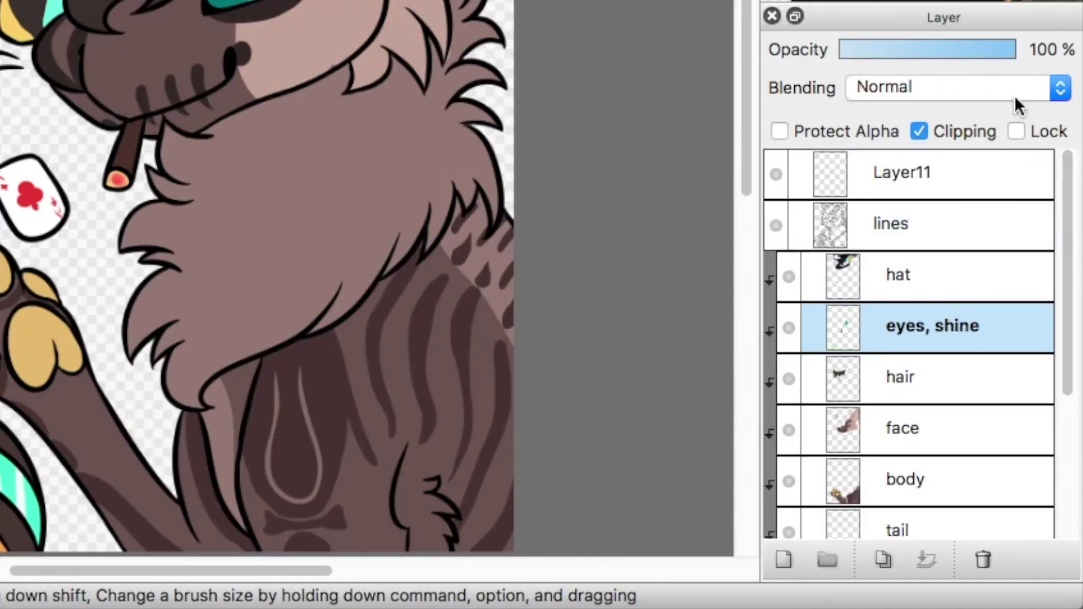
scroll(1063, 189, down, 1)
scroll(1063, 181, up, 1)
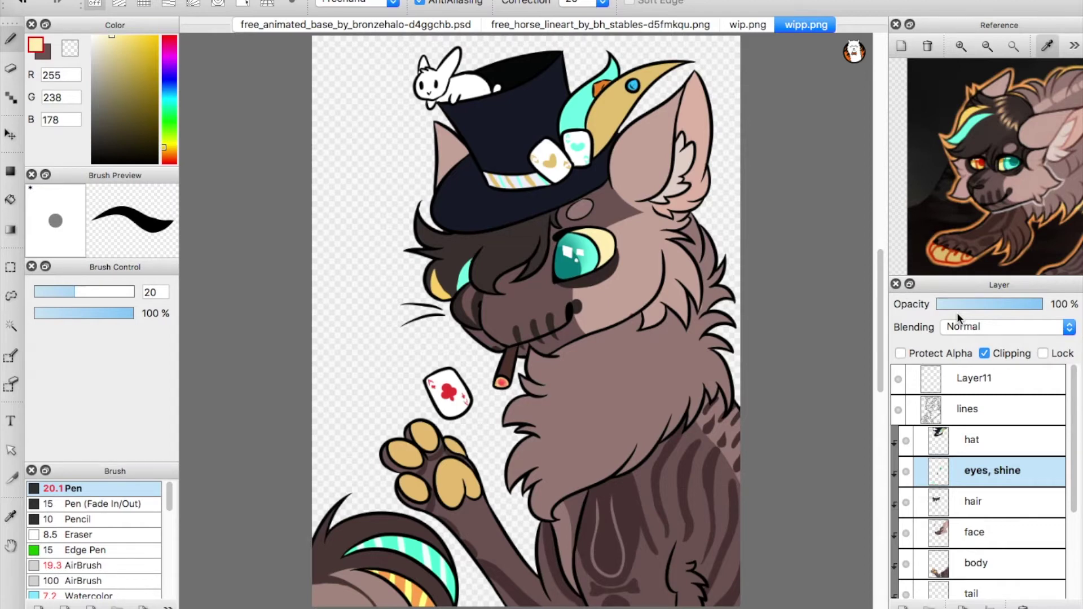
scroll(1069, 451, down, 4)
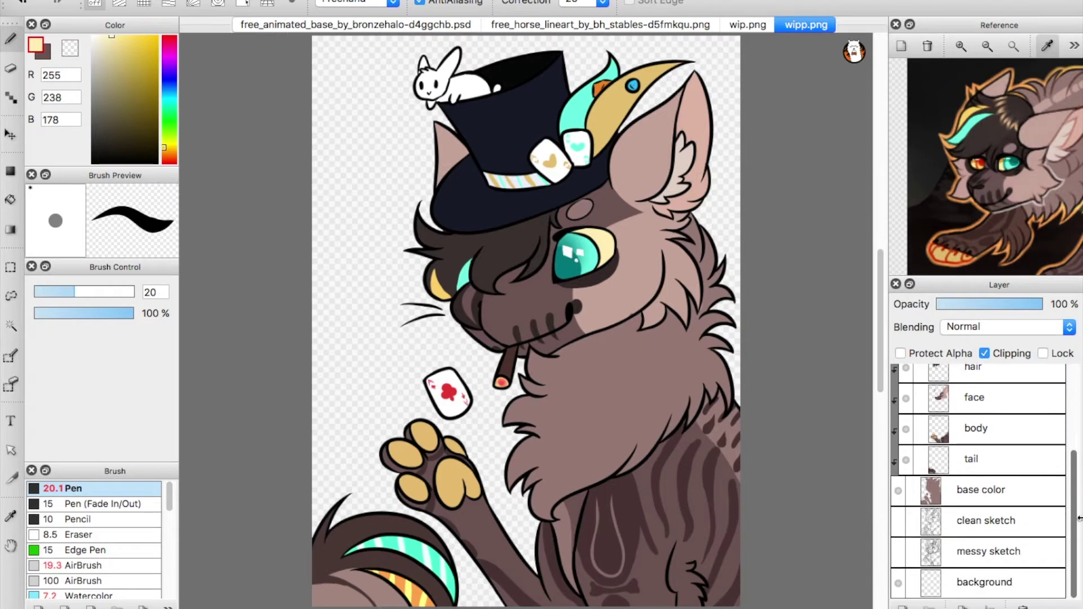
click(1028, 592)
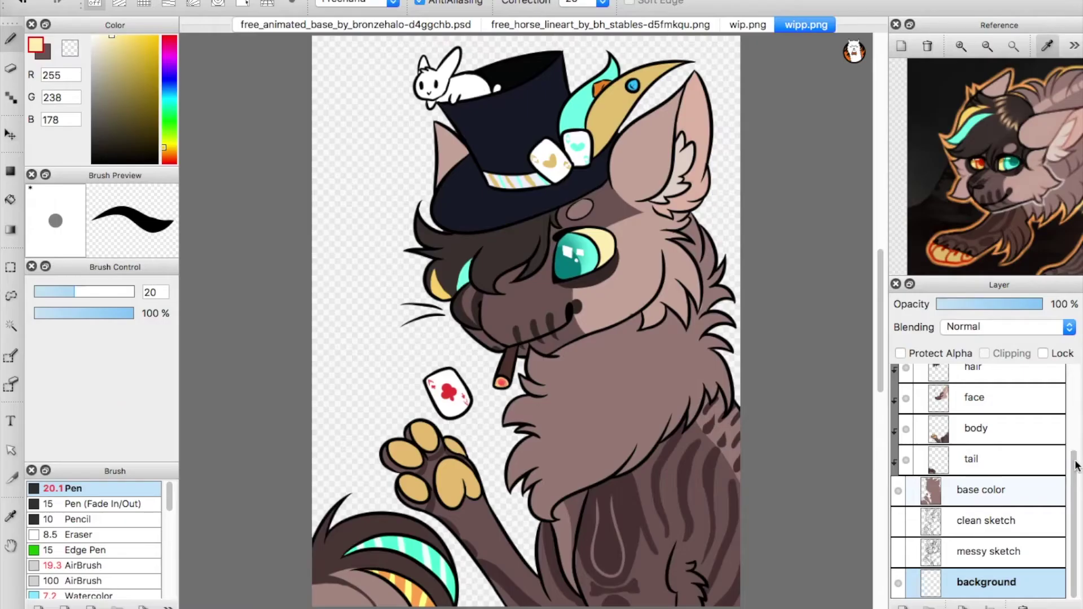
scroll(1076, 466, up, 5)
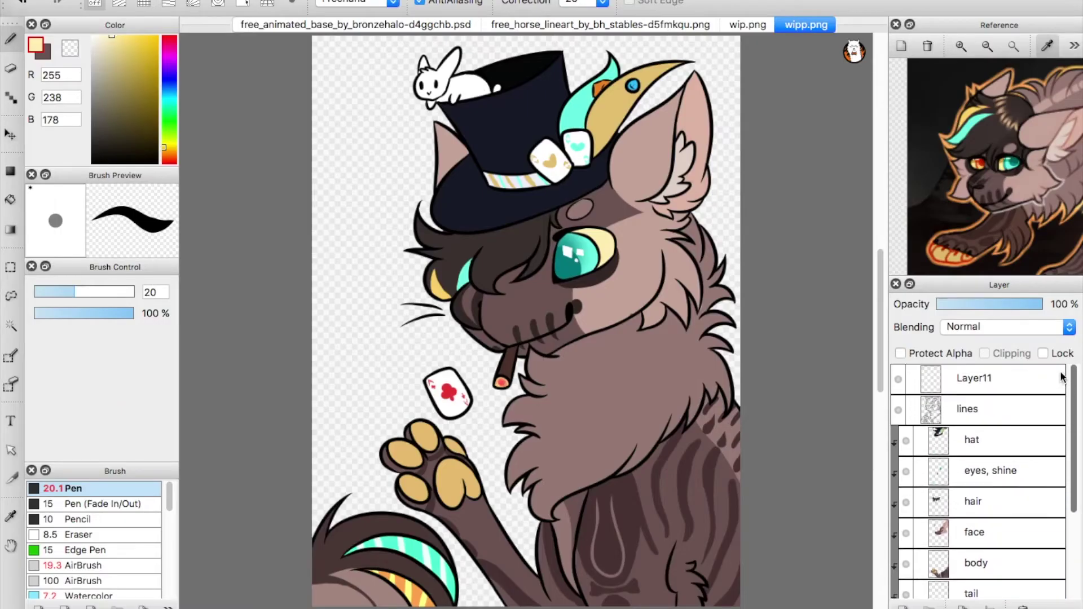
Fade the lines layer to 59% and 1% opacity as a demonstration, and restore it to 100%.
click(975, 413)
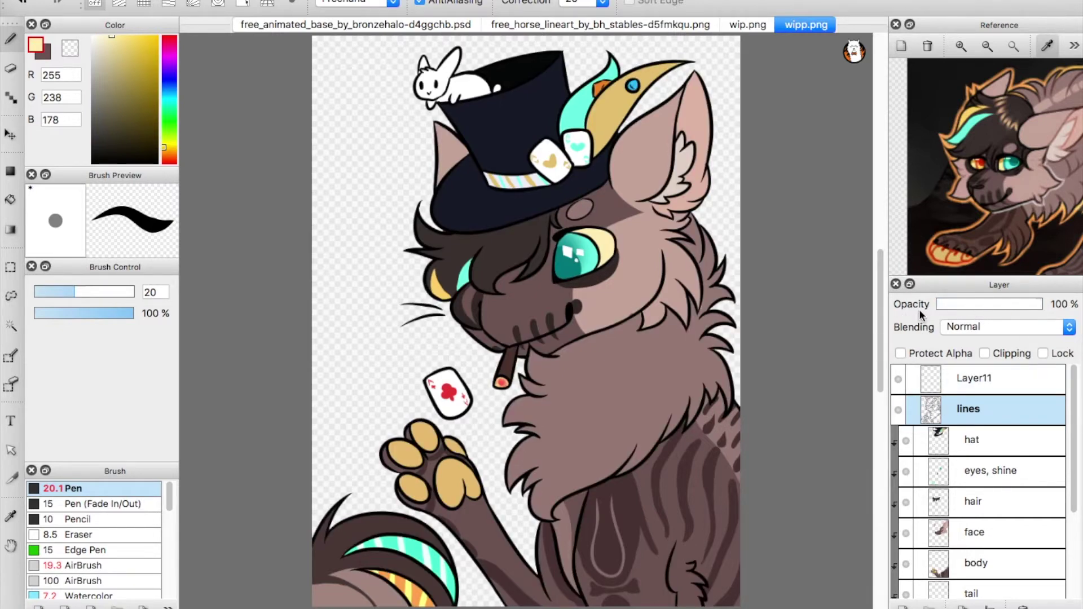
click(938, 304)
drag(967, 302, 1003, 304)
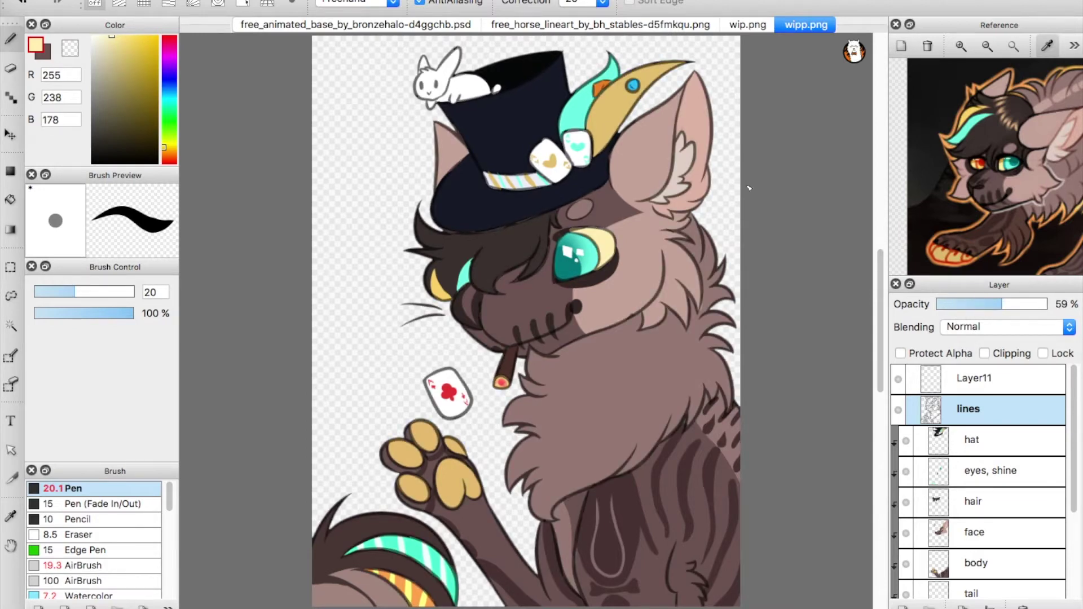
mouse_move(990, 306)
mouse_down()
mouse_move(1058, 305)
mouse_move(923, 307)
mouse_move(971, 309)
mouse_up()
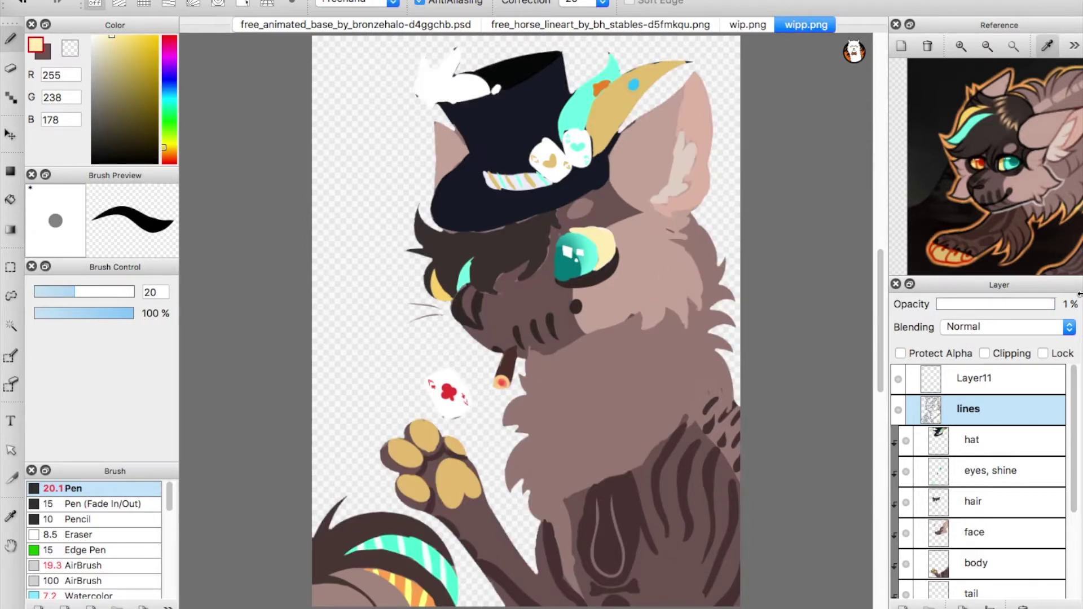
click(1053, 304)
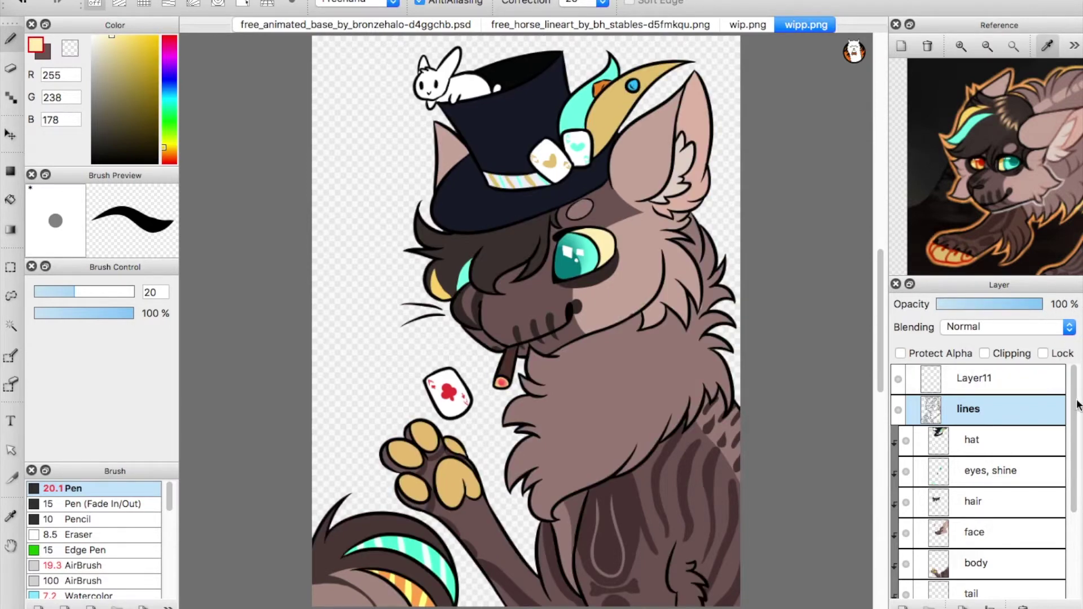
Lower the base color layer's opacity to 31% as a demonstration, and restore it to 100%.
scroll(1055, 475, down, 5)
click(991, 501)
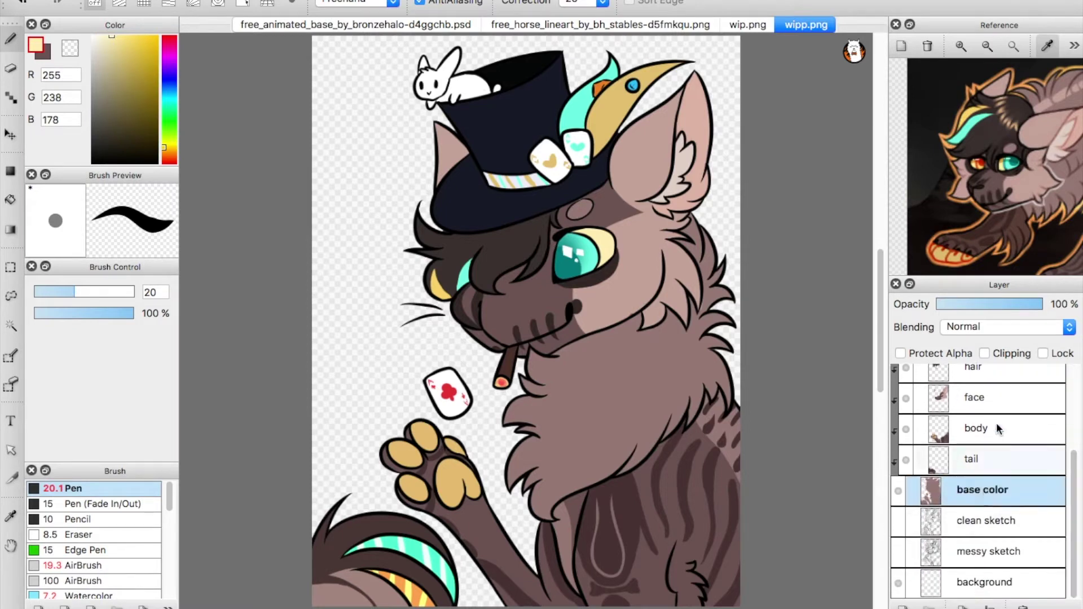
drag(989, 312, 969, 305)
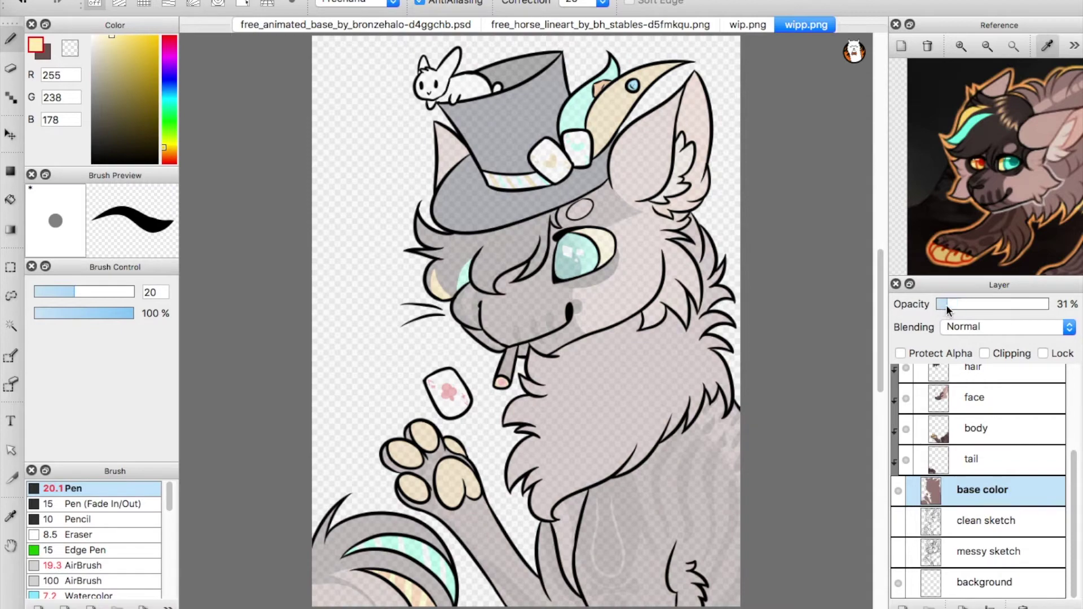
click(946, 305)
drag(1027, 299, 1051, 304)
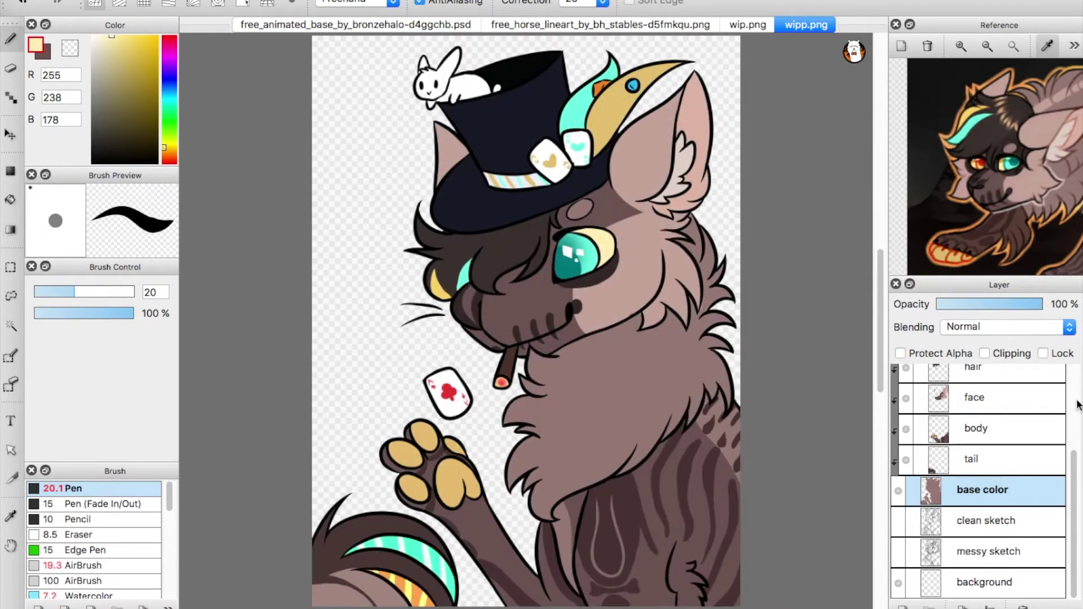
Hide the clipped layers one by one from tail up to hat, and show them all again.
scroll(1065, 396, up, 5)
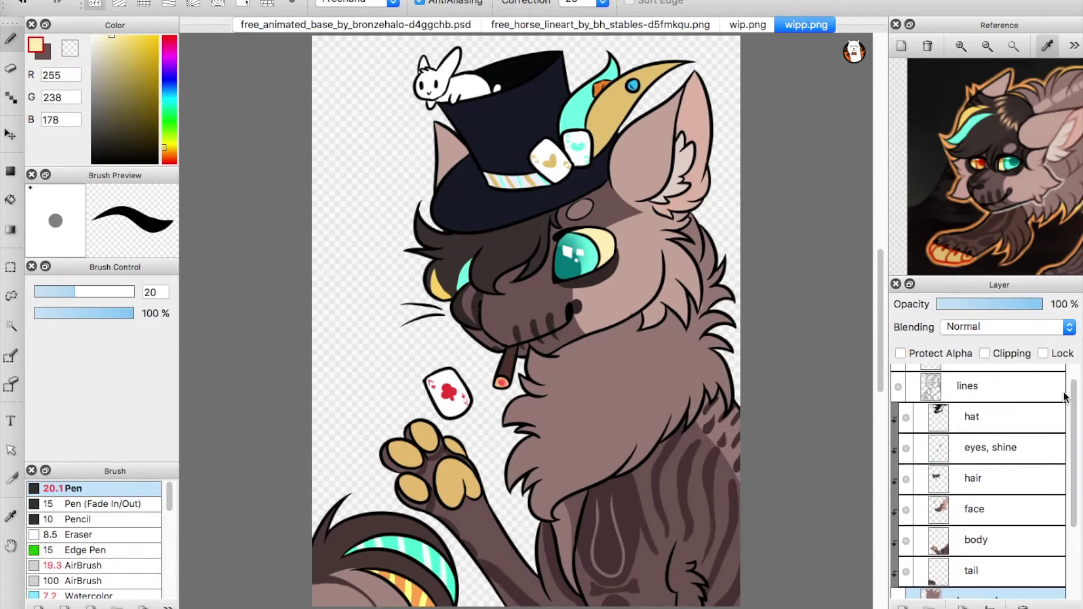
click(907, 571)
click(905, 548)
click(906, 571)
click(906, 542)
click(906, 571)
click(905, 541)
click(906, 510)
click(906, 479)
click(906, 448)
click(906, 418)
click(906, 417)
click(906, 449)
click(906, 479)
click(906, 510)
click(906, 540)
click(906, 571)
Add a new layer directly above the clean sketch layer.
click(997, 561)
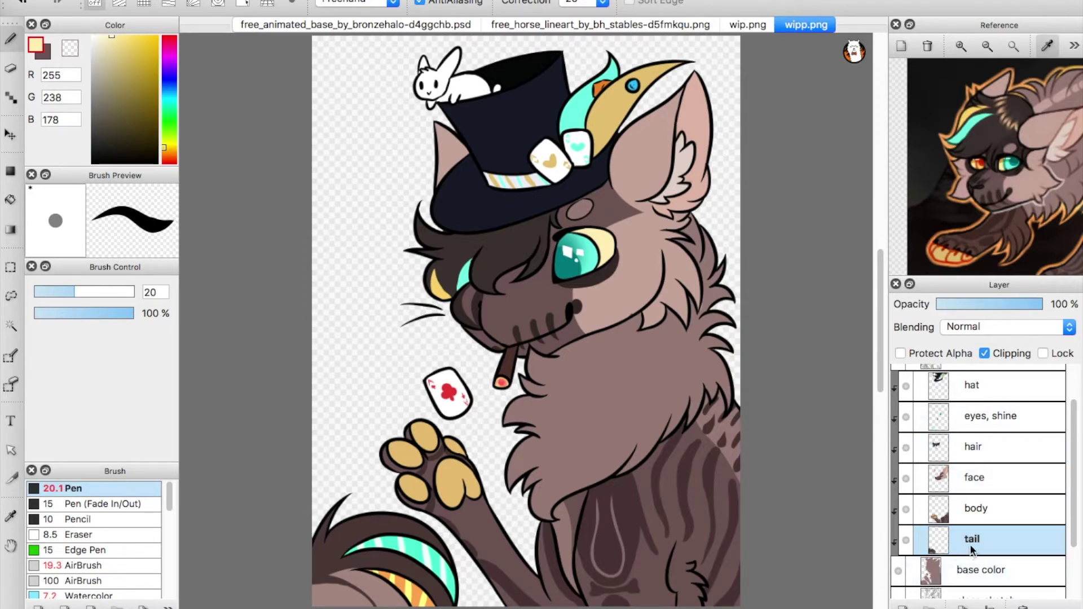
scroll(1066, 475, down, 3)
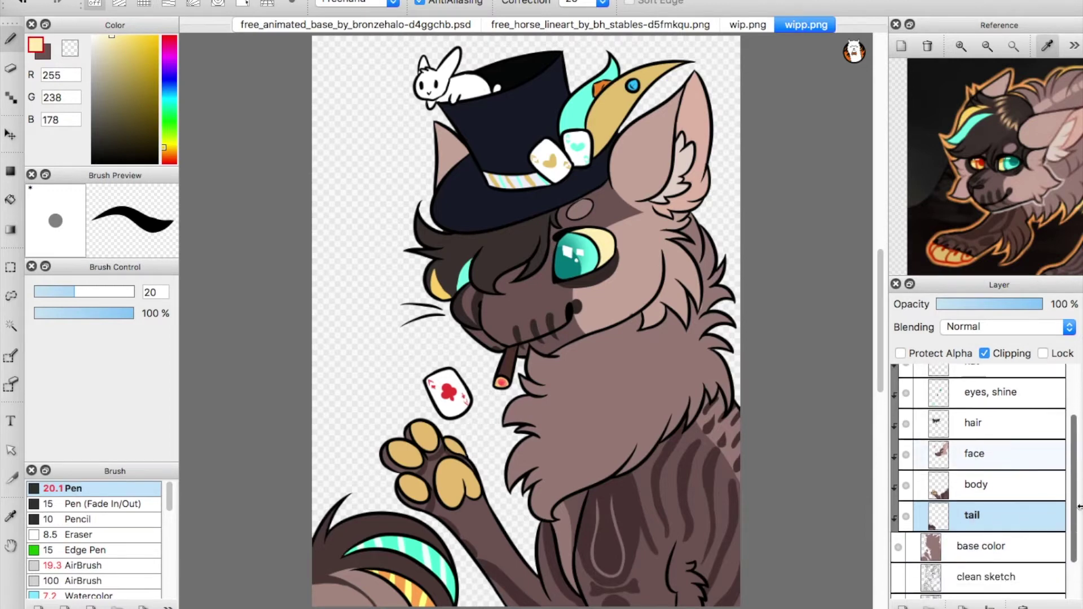
click(987, 521)
click(902, 607)
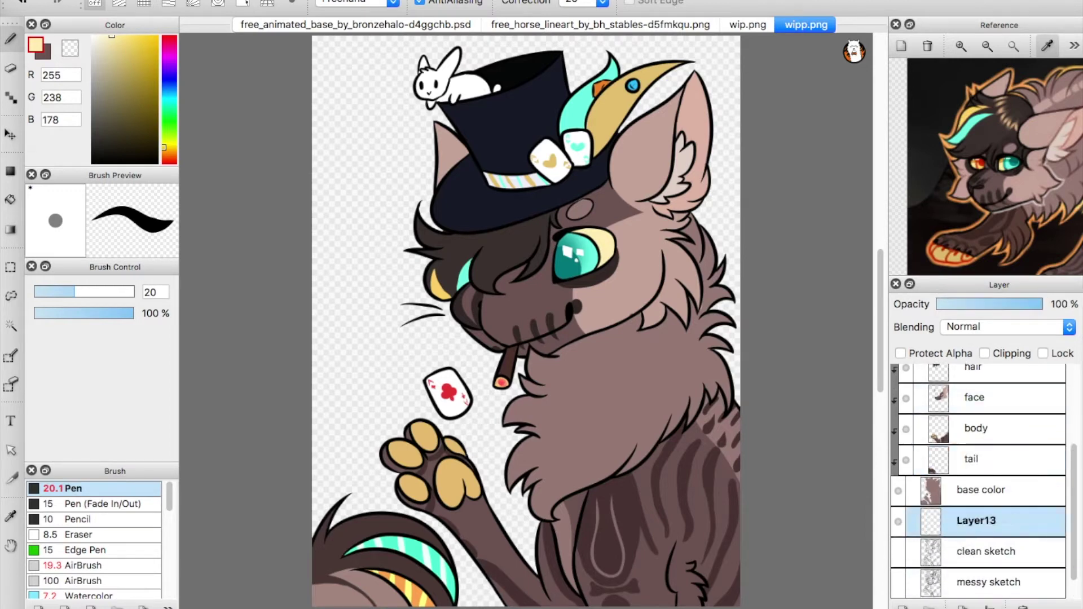
Stamp an olive-gold circle (RGB 179, 158, 85) with a size 61 pen in the empty area beside the whiskers.
drag(397, 364, 552, 362)
scroll(551, 362, up, 4)
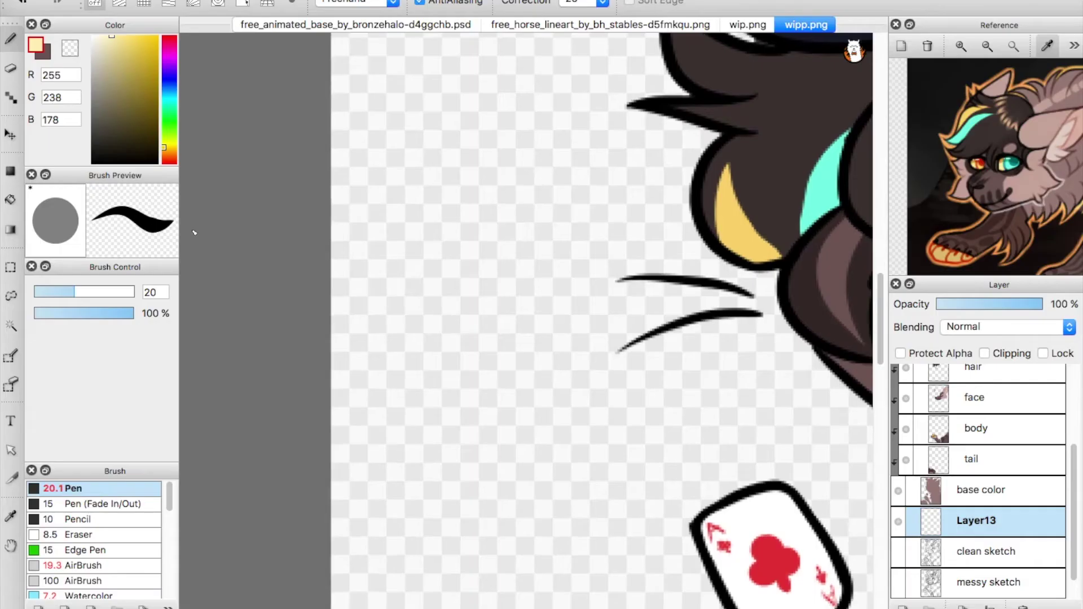
drag(105, 117, 127, 73)
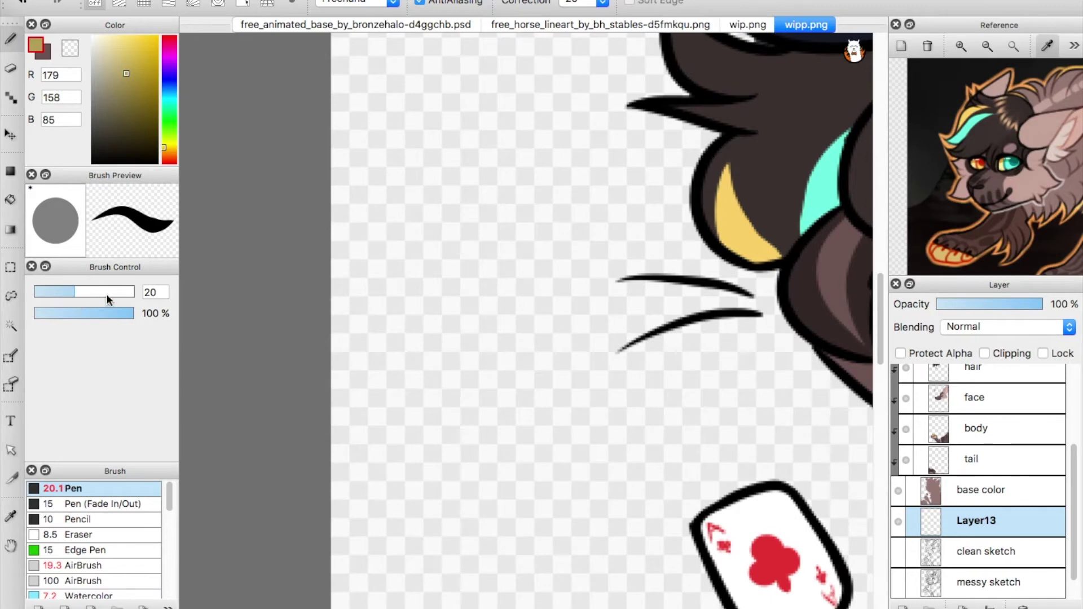
drag(60, 295, 113, 292)
click(438, 289)
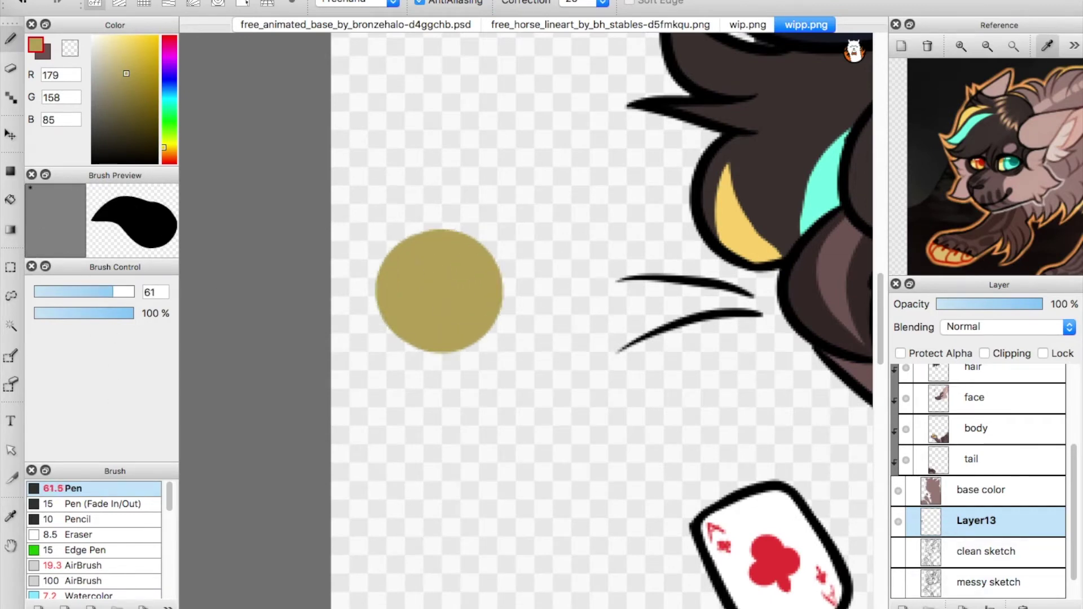
Add a layer clipped to the circle's layer and choose the cream color RGB 243, 237, 218.
key(super+shift+n)
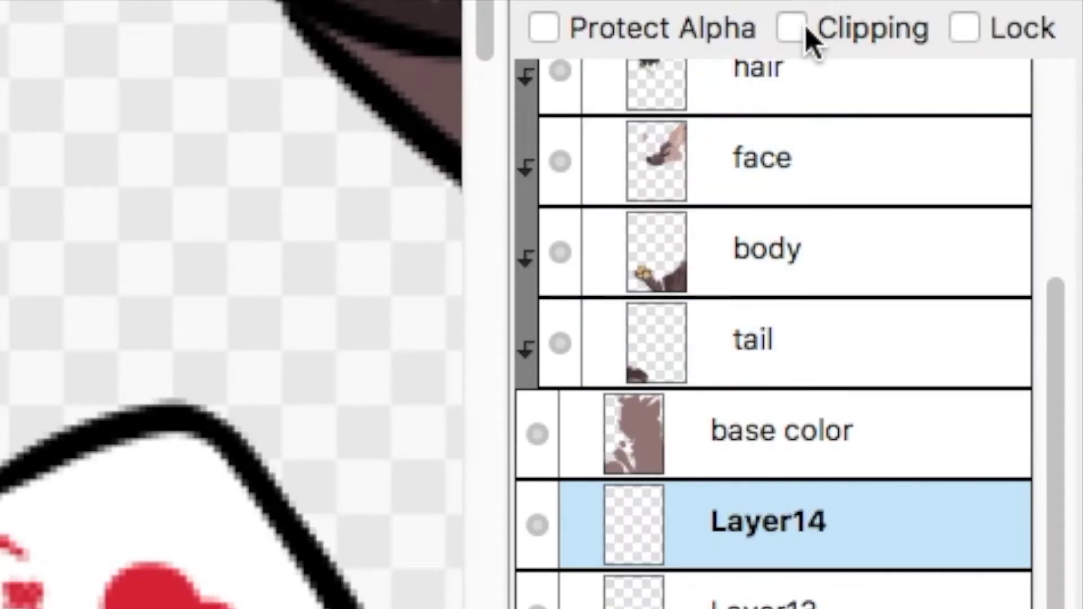
click(988, 355)
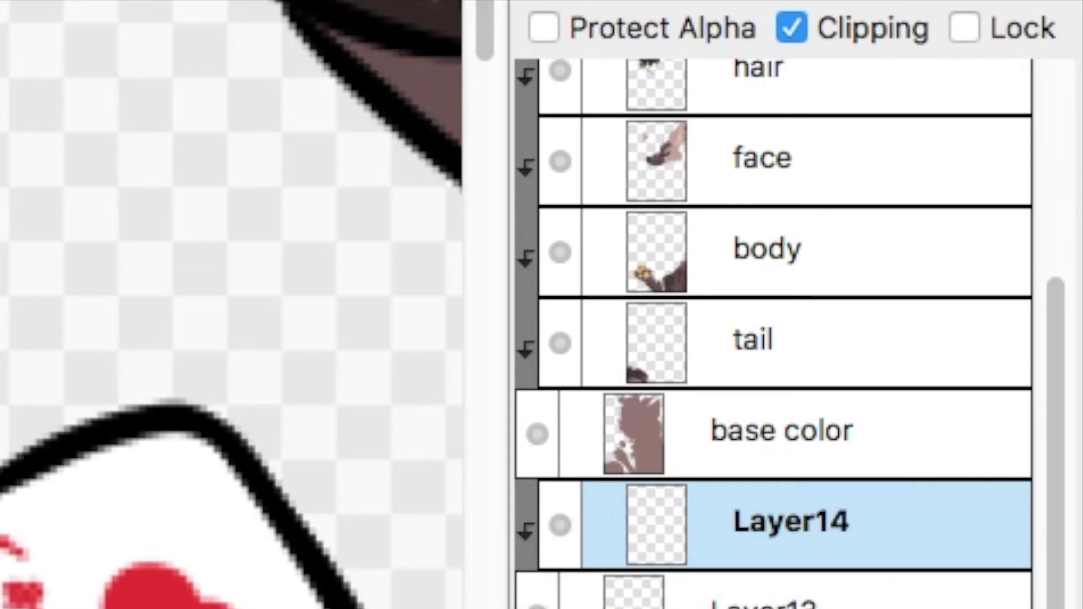
drag(99, 38, 98, 42)
Try several cream brush strokes across the gold circle on the clipped layer, undoing each one.
mouse_move(489, 322)
mouse_down()
mouse_move(474, 296)
mouse_move(454, 373)
mouse_up()
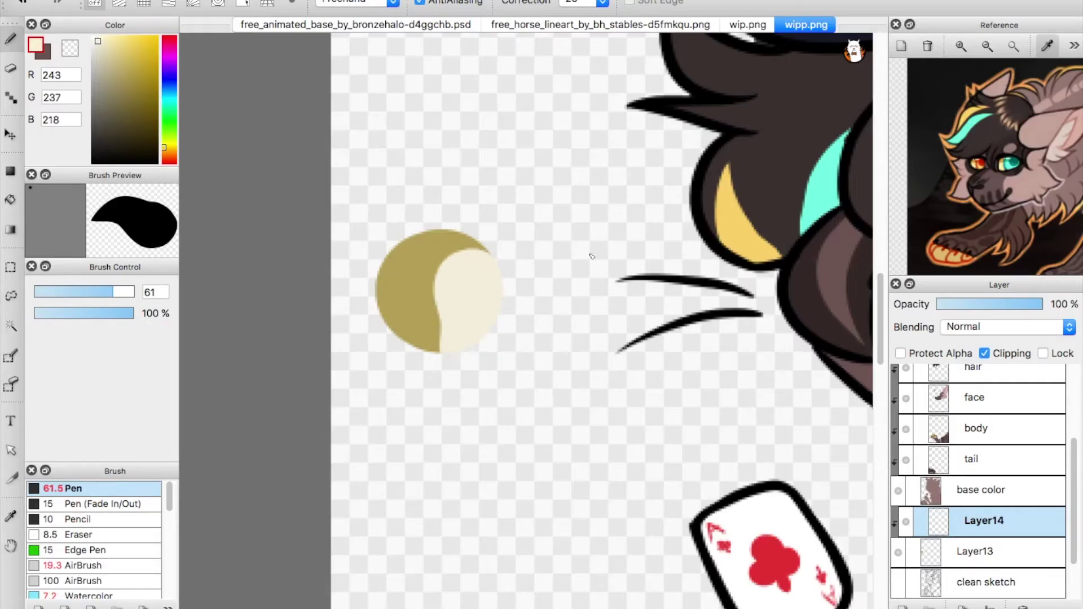
key(ctrl+z)
drag(503, 263, 429, 353)
key(ctrl+z)
drag(424, 231, 448, 353)
key(ctrl+z)
Paint a diagonal cream stripe across the gold circle on the clipped layer and fit the whole canvas in view.
drag(491, 231, 406, 355)
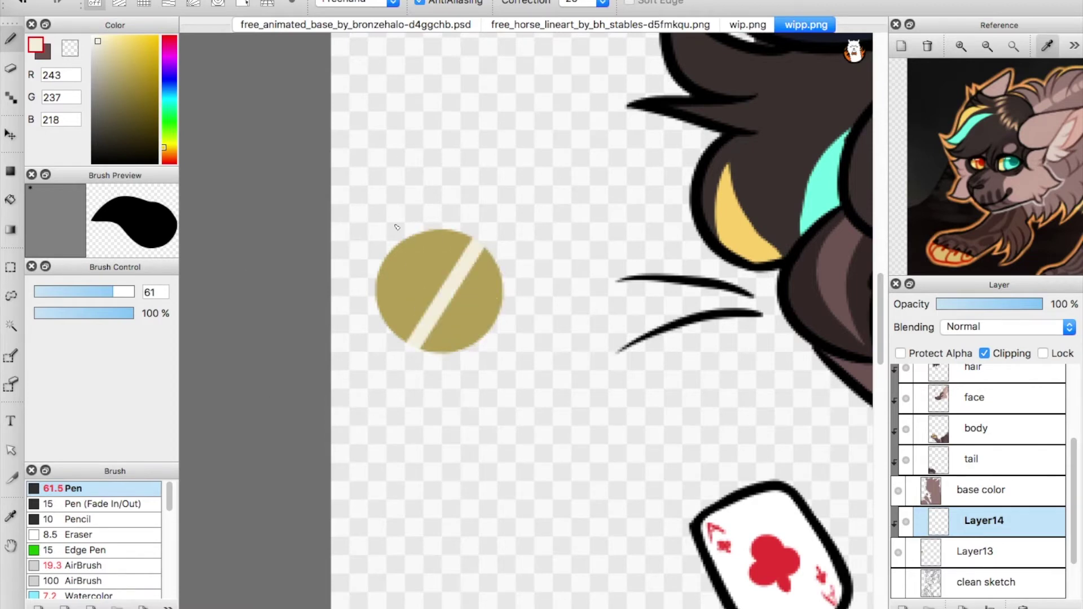
key(super+0)
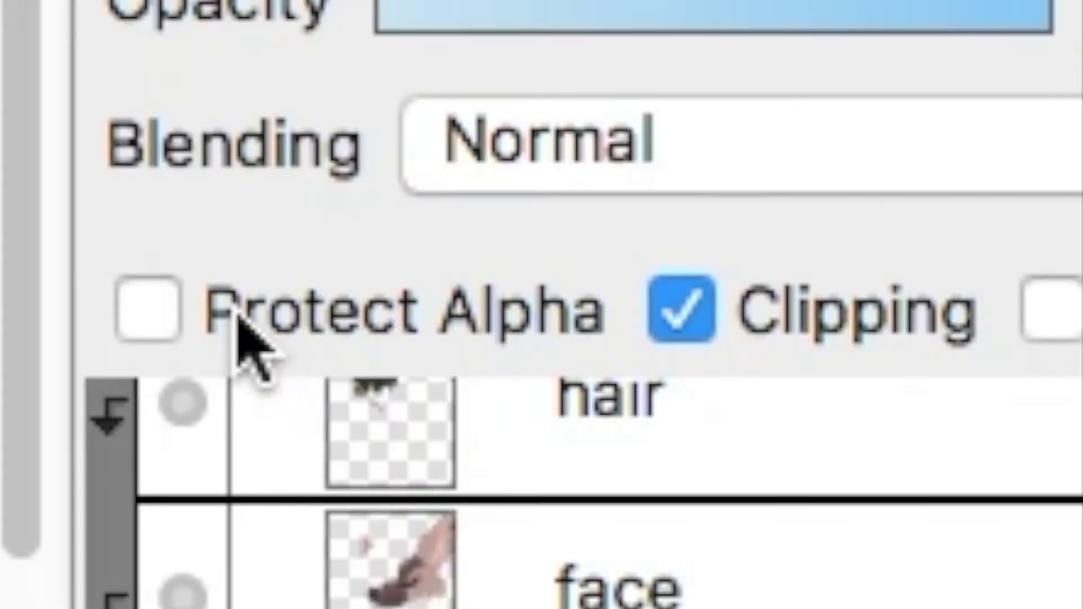
Try alpha protection on the clipped stripe layer, then select the gold circle's layer and protect its alpha.
click(913, 356)
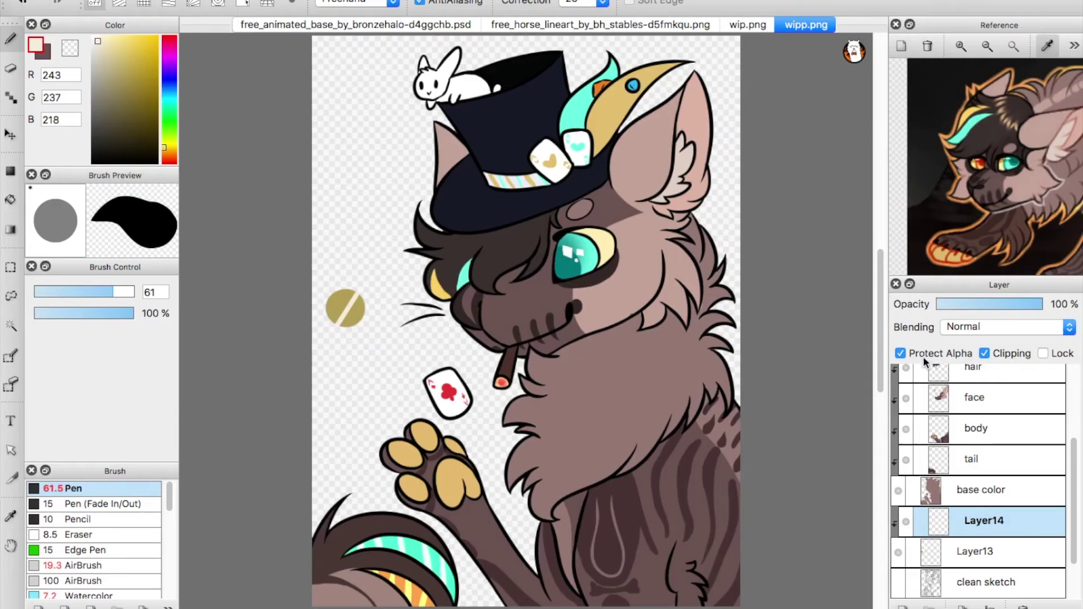
click(922, 352)
click(932, 552)
click(897, 553)
click(897, 553)
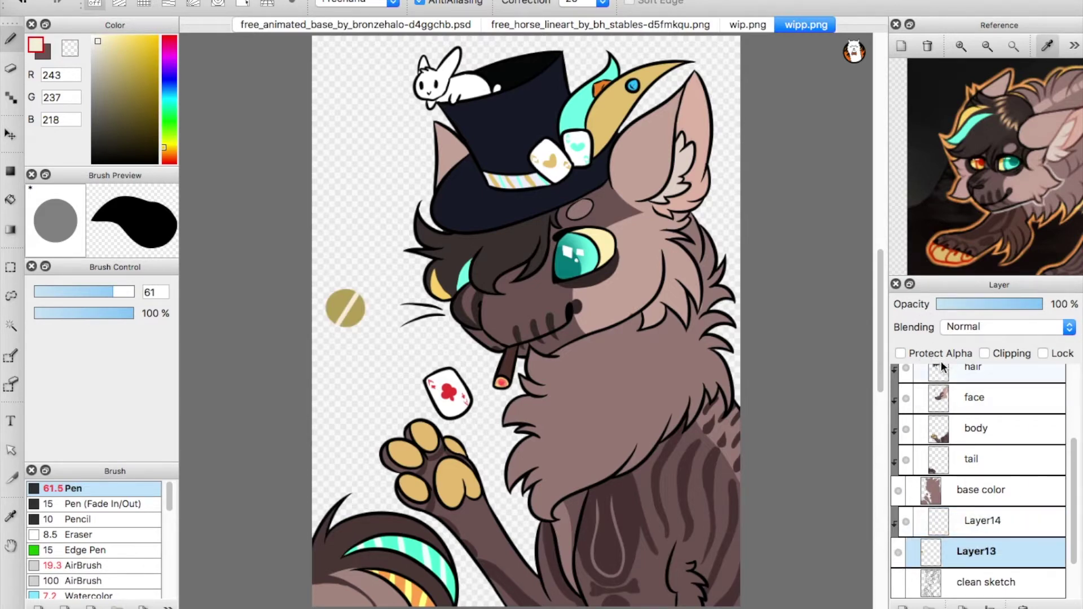
click(913, 350)
Paint over the gold circle with darker olive RGB 135, 121, 74 on its alpha-protected layer.
click(121, 96)
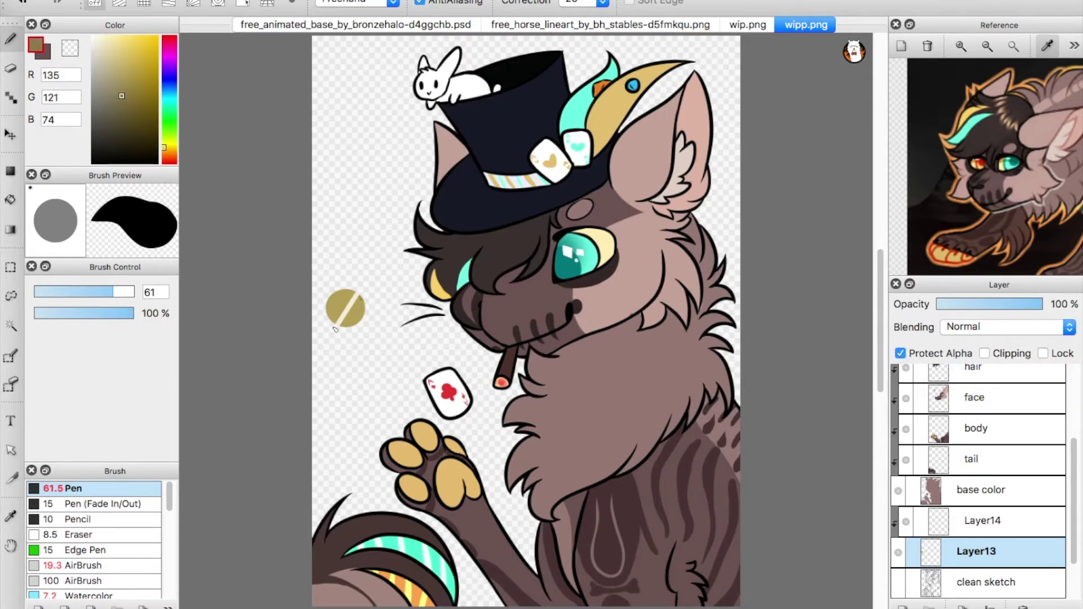
drag(346, 319, 338, 299)
scroll(427, 357, up, 5)
scroll(475, 348, up, 3)
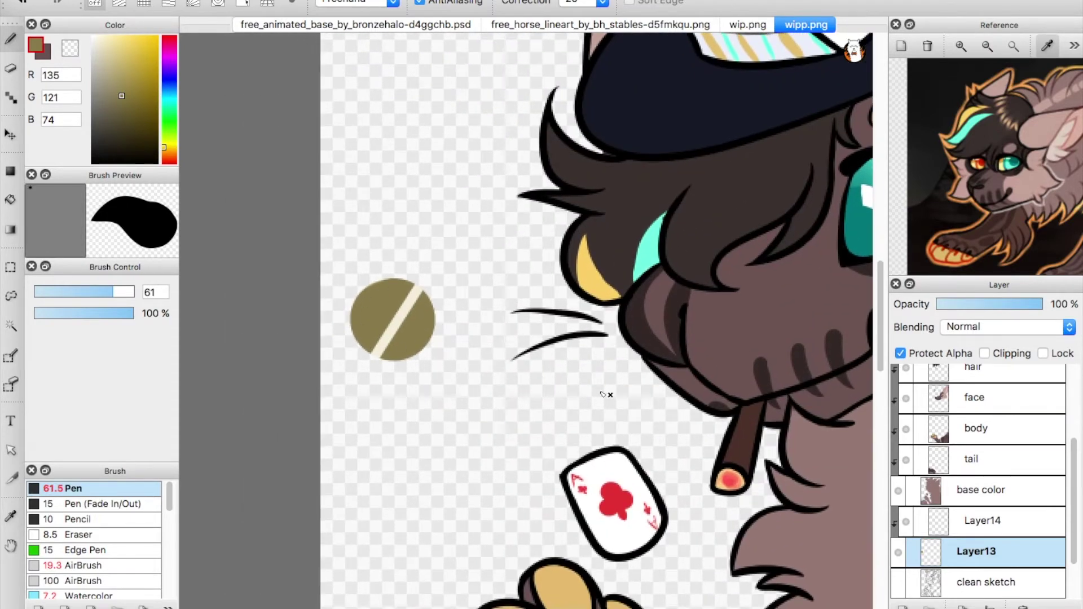
key(super+0)
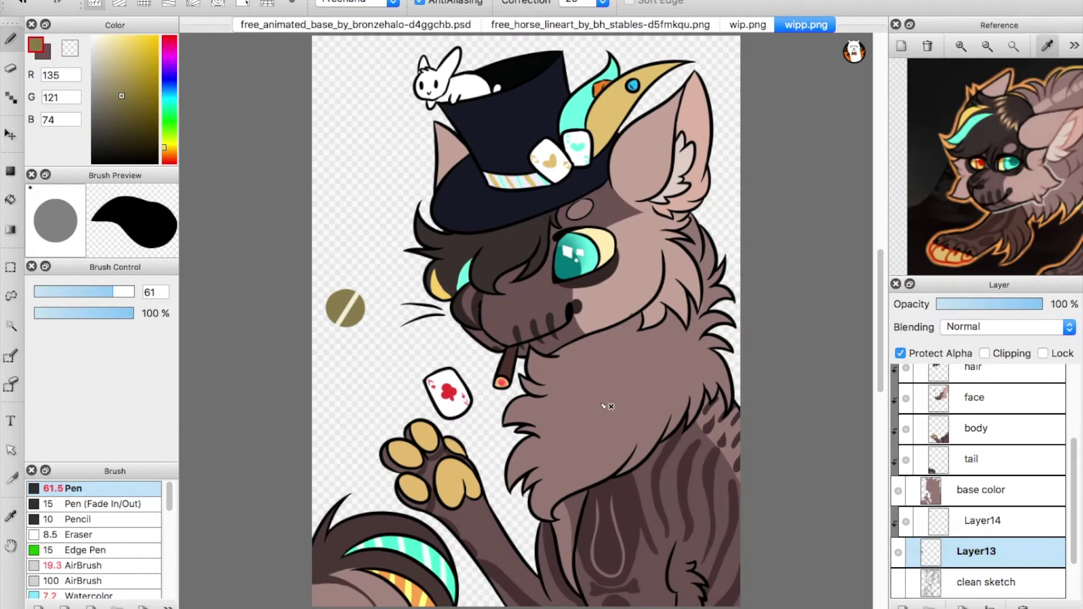
Choose dark brown RGB 48, 36, 35 and try alpha protection on the lines layer.
click(628, 400)
mouse_move(121, 123)
mouse_down()
mouse_move(110, 119)
mouse_move(111, 150)
mouse_move(109, 140)
mouse_up()
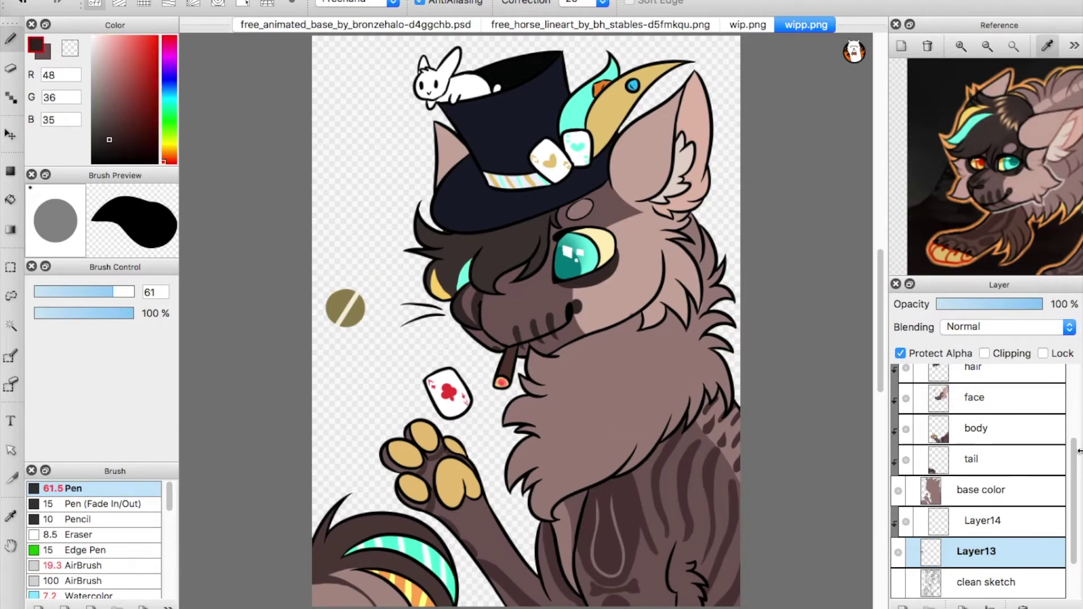
drag(1072, 454, 1052, 355)
click(988, 417)
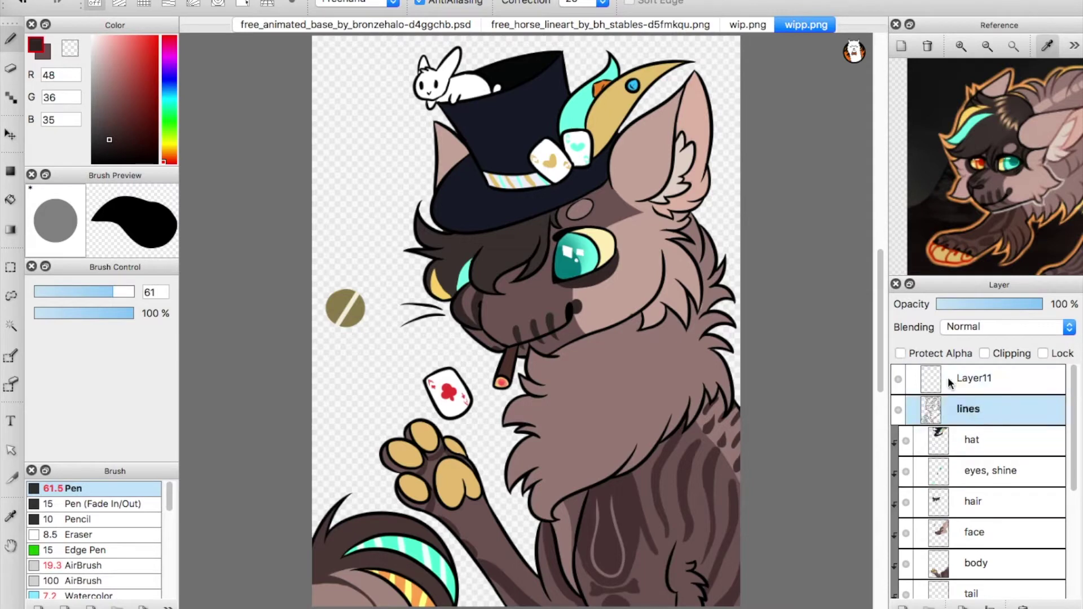
mouse_move(712, 309)
mouse_down()
mouse_move(688, 308)
mouse_move(617, 344)
mouse_move(532, 327)
mouse_move(652, 322)
mouse_up()
click(901, 353)
Delete the clipped stripe layer and the circle's layer beneath it.
scroll(959, 462, down, 6)
click(928, 492)
click(984, 468)
click(985, 490)
click(984, 468)
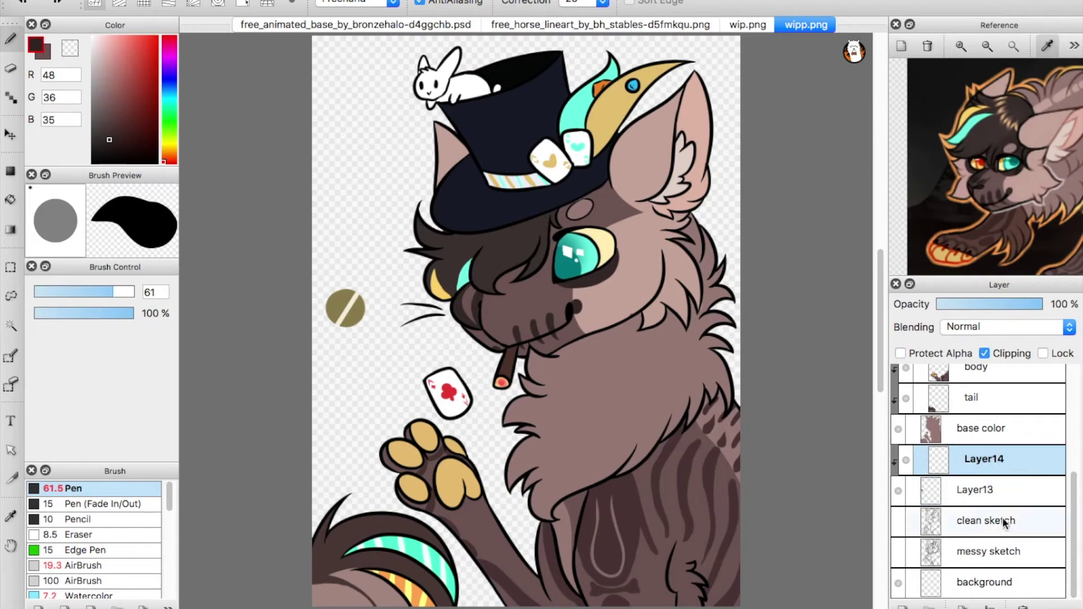
click(1023, 607)
click(1003, 500)
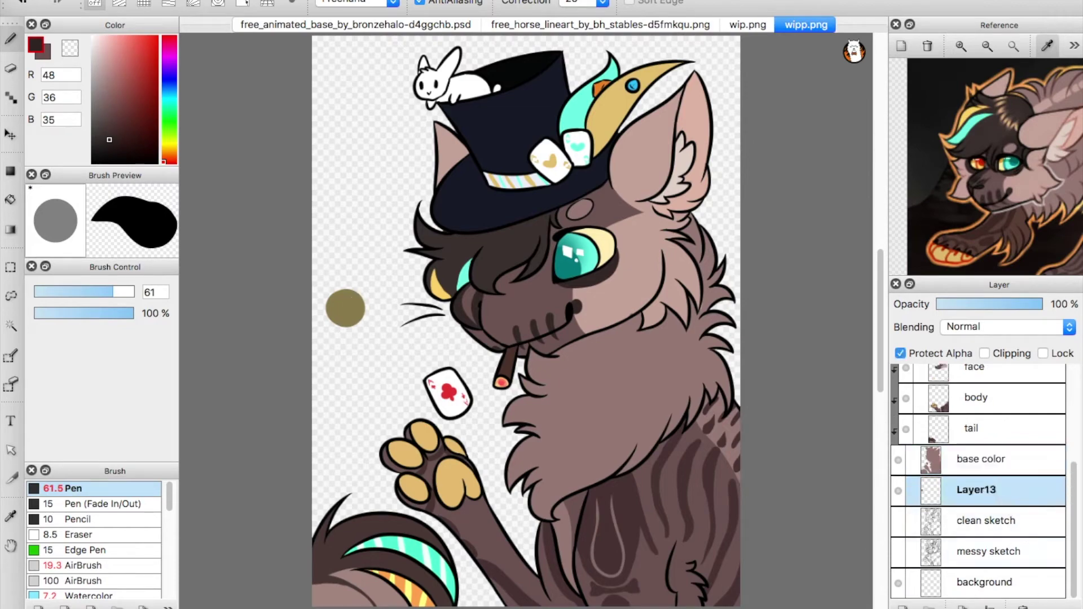
click(1030, 603)
Lock the lines layer and try deleting it, undoing the attempt.
drag(1078, 501, 1068, 421)
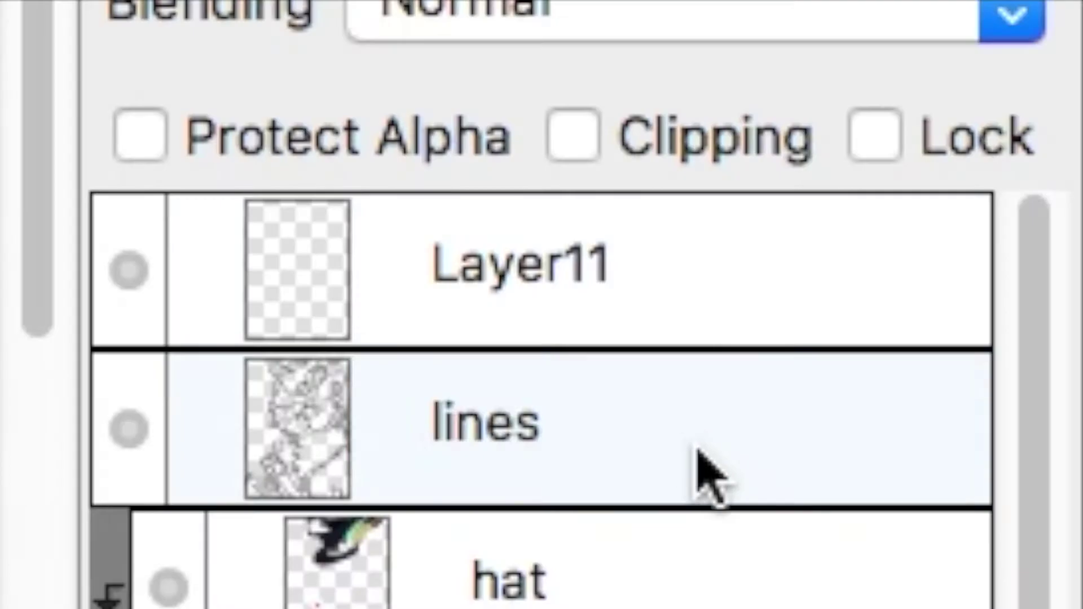
click(1009, 418)
click(875, 139)
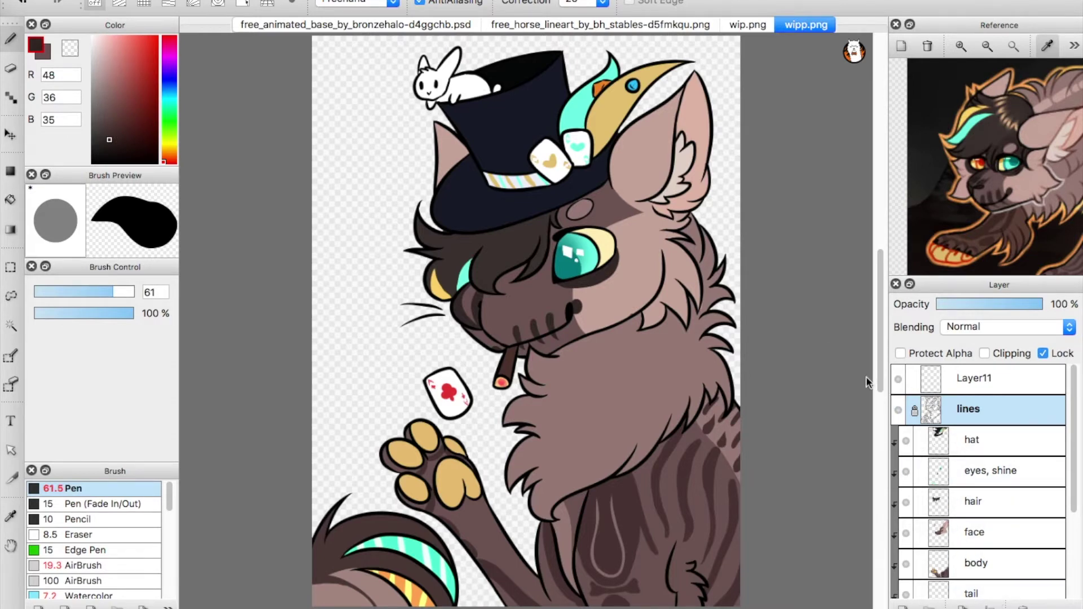
click(914, 410)
key(Delete)
key(super+z)
Add a new layer and a folder at the very top of the layer stack and move the layer into the folder.
scroll(1039, 488, down, 5)
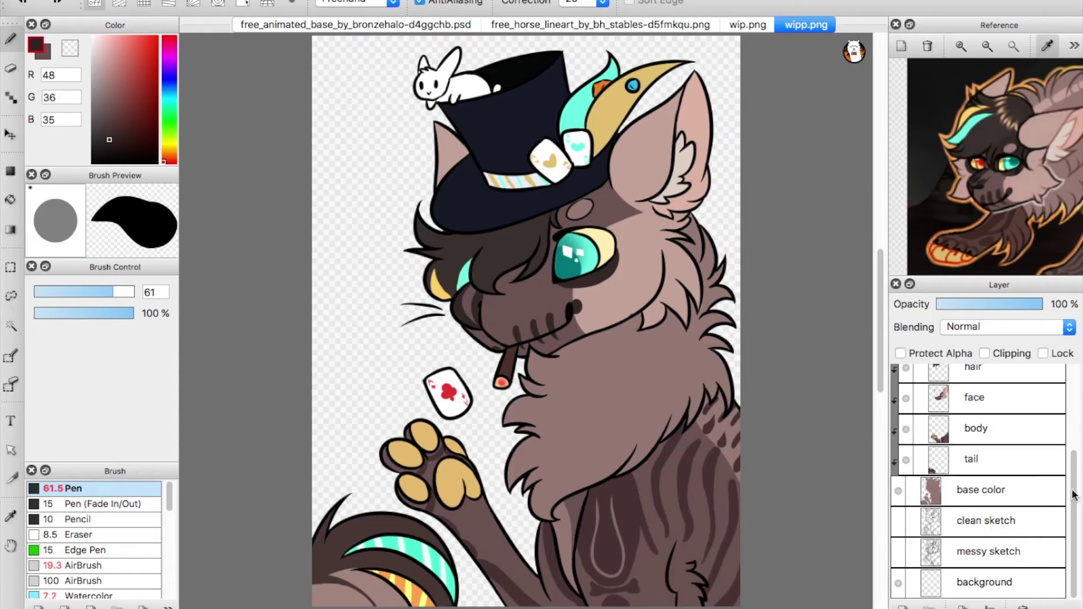
drag(1072, 495, 1067, 401)
click(1037, 390)
click(903, 607)
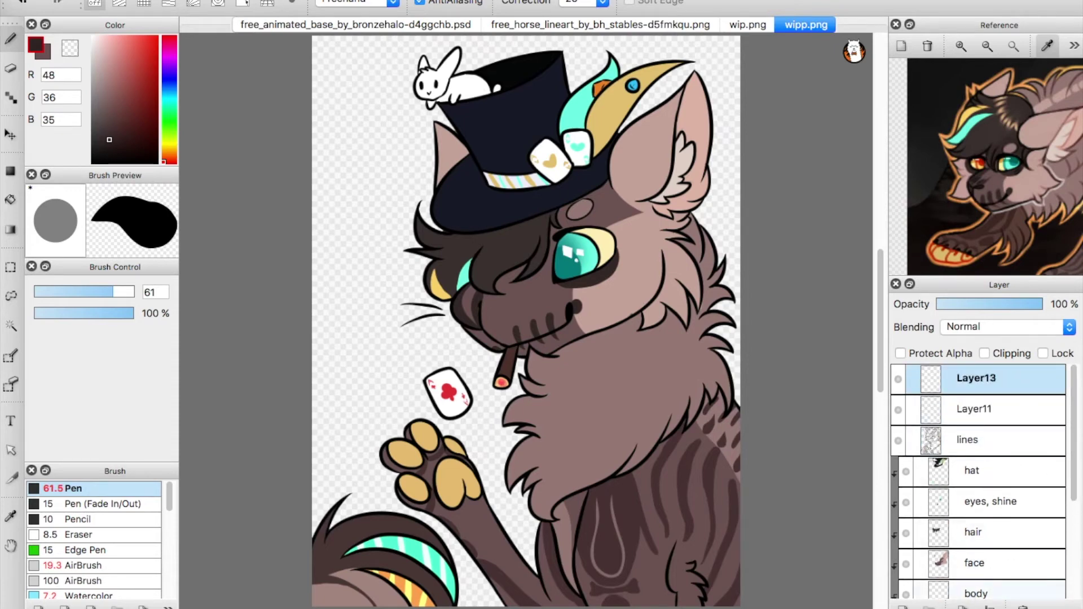
click(930, 607)
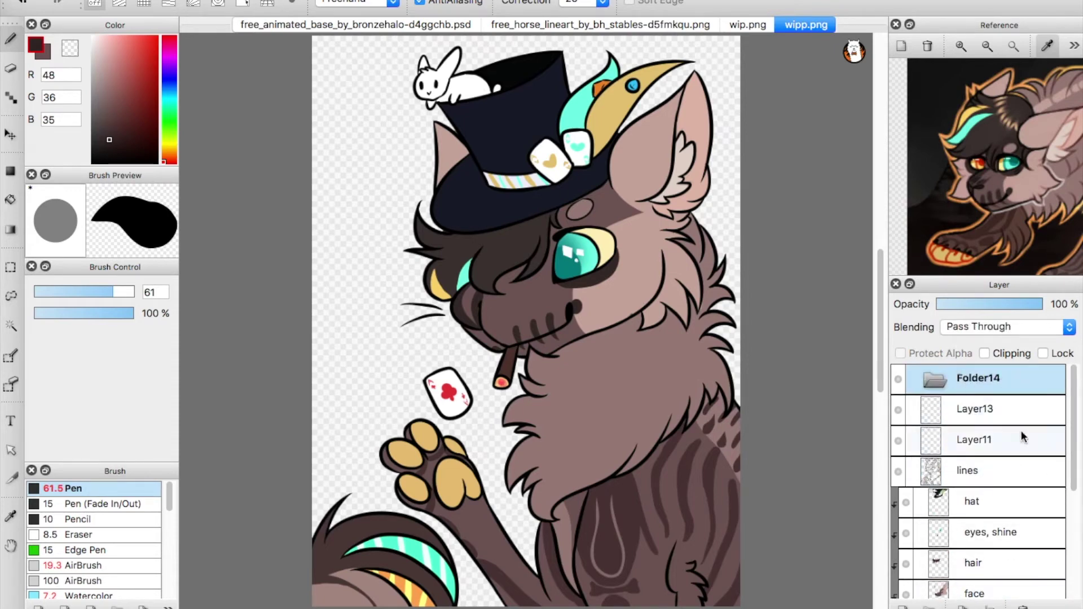
click(975, 409)
drag(982, 408, 980, 378)
Collapse and expand the new folder several times, and delete it together with its layer.
click(931, 376)
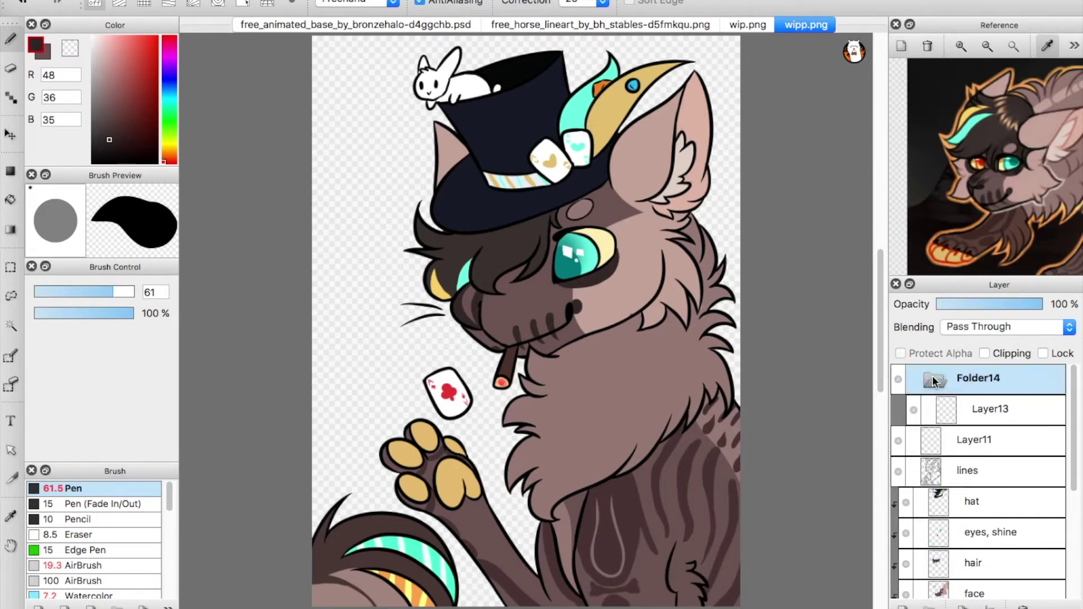
click(942, 375)
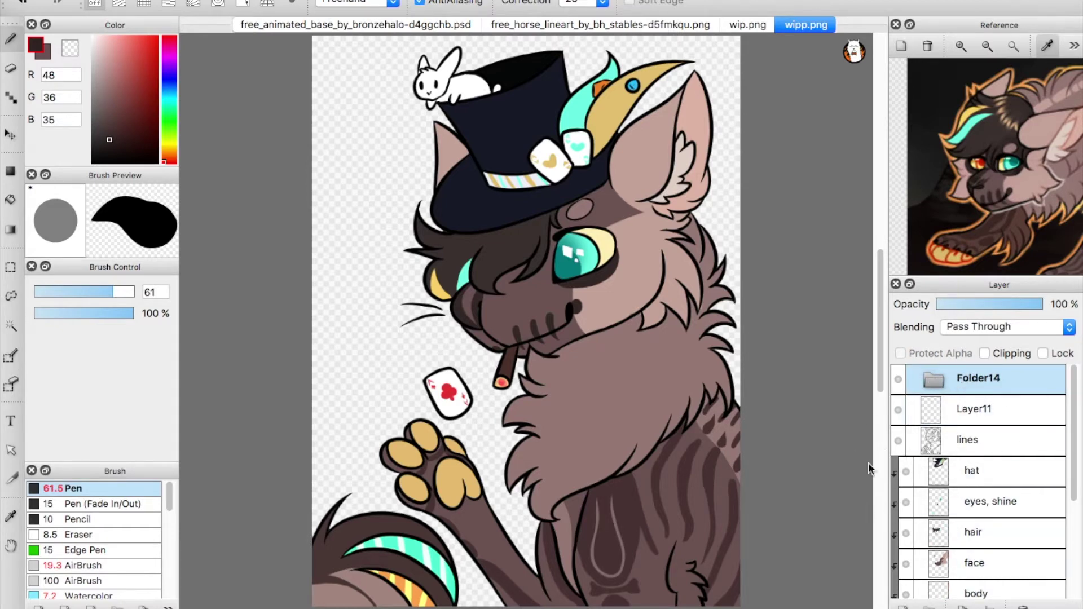
click(935, 381)
click(932, 381)
click(935, 379)
click(935, 380)
click(1023, 607)
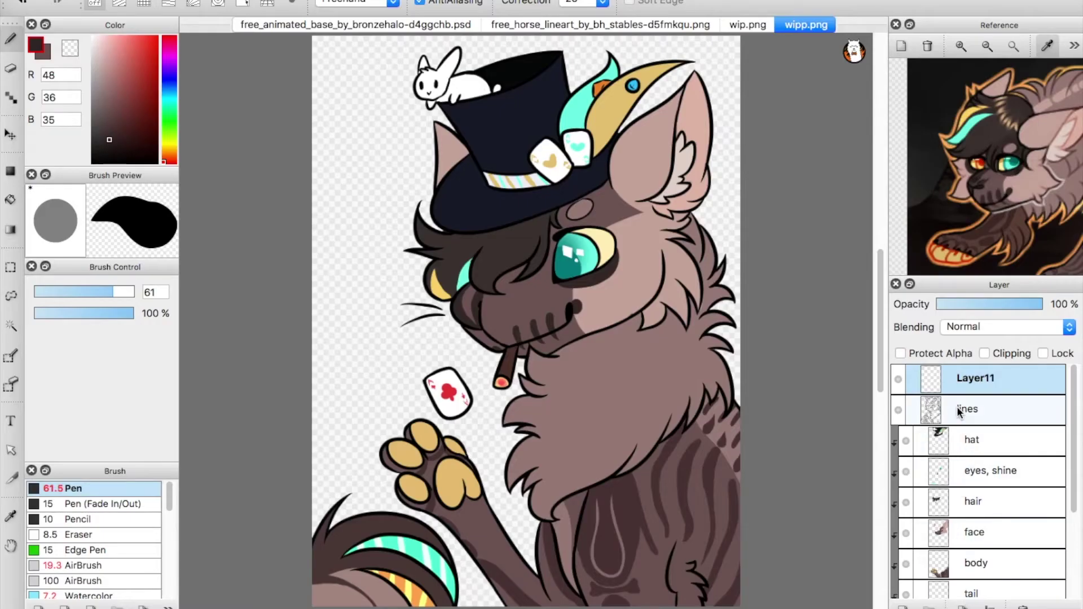
Duplicate the lines layer.
click(959, 411)
click(971, 606)
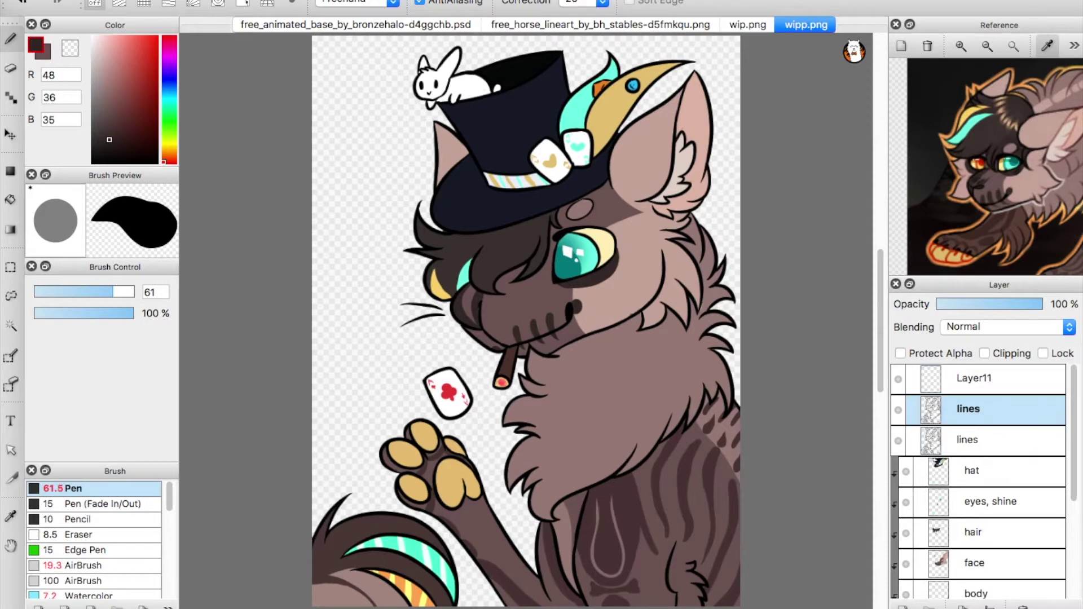
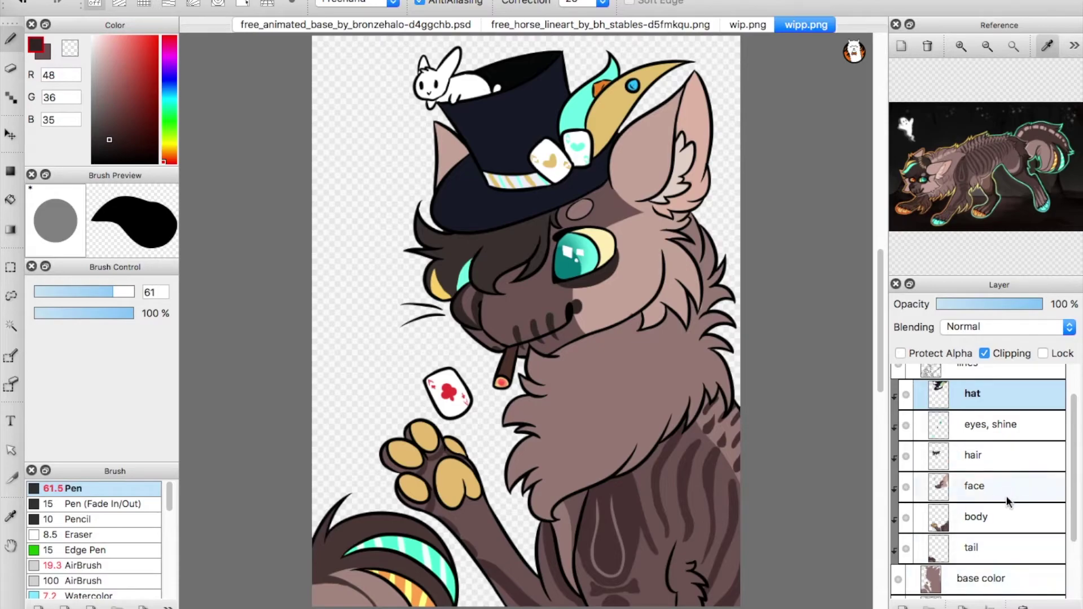
Review the clipped color layers from tail up to hat above the base color layer.
click(982, 549)
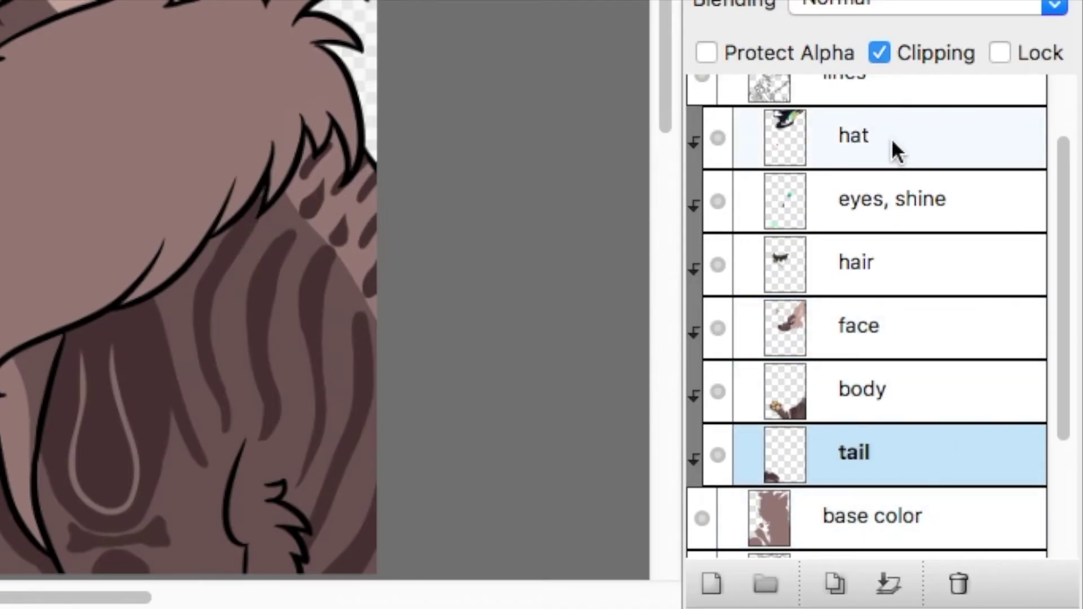
click(897, 152)
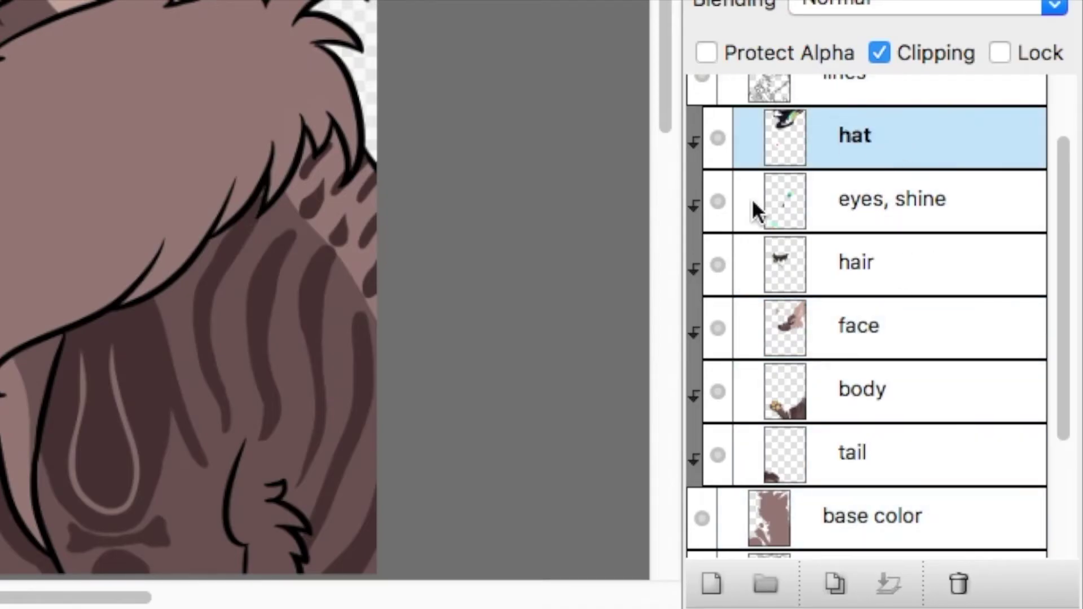
scroll(1075, 237, down, 3)
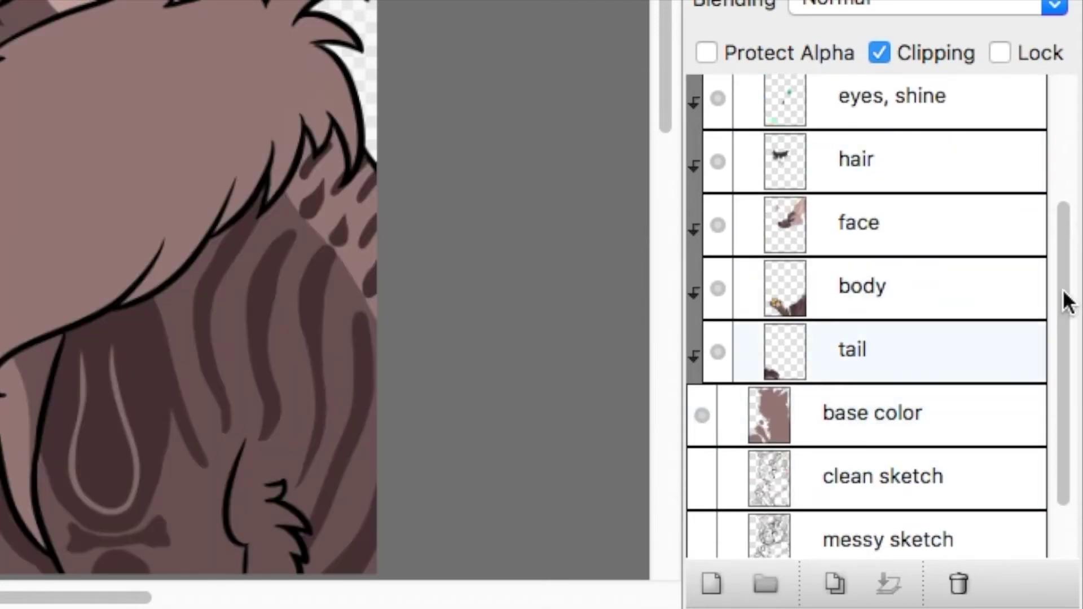
drag(1068, 299, 1067, 212)
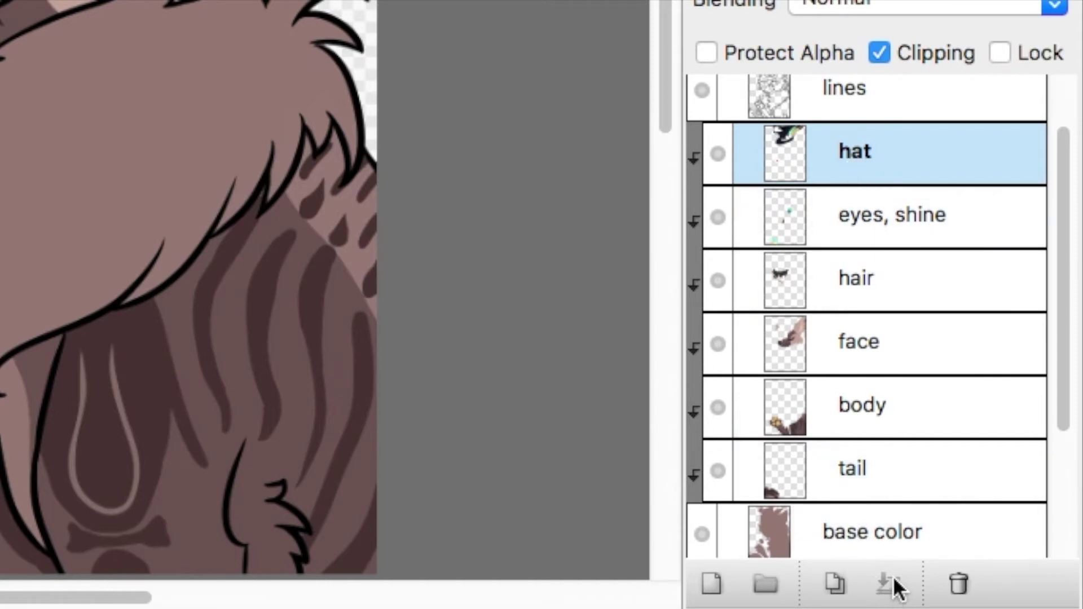
click(880, 229)
click(889, 169)
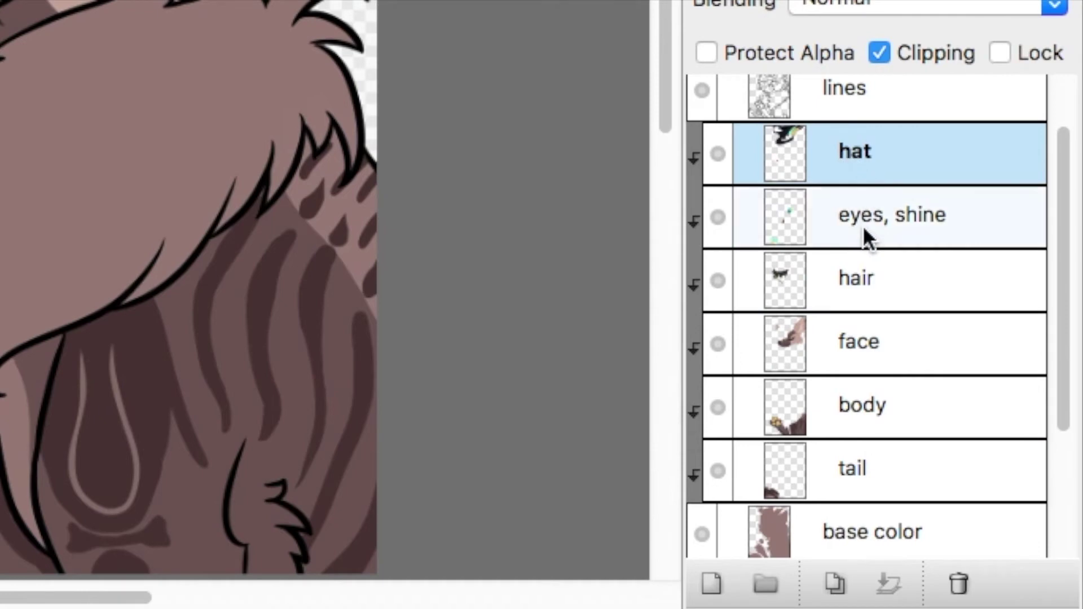
scroll(1063, 229, down, 2)
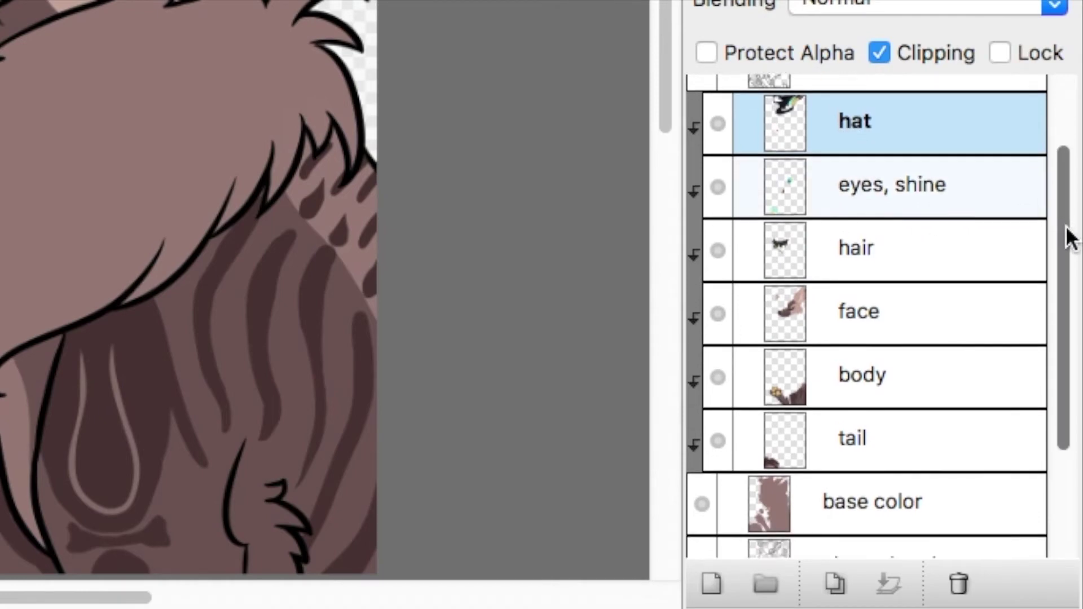
Merge the tail and body layers down into the base color layer.
click(904, 416)
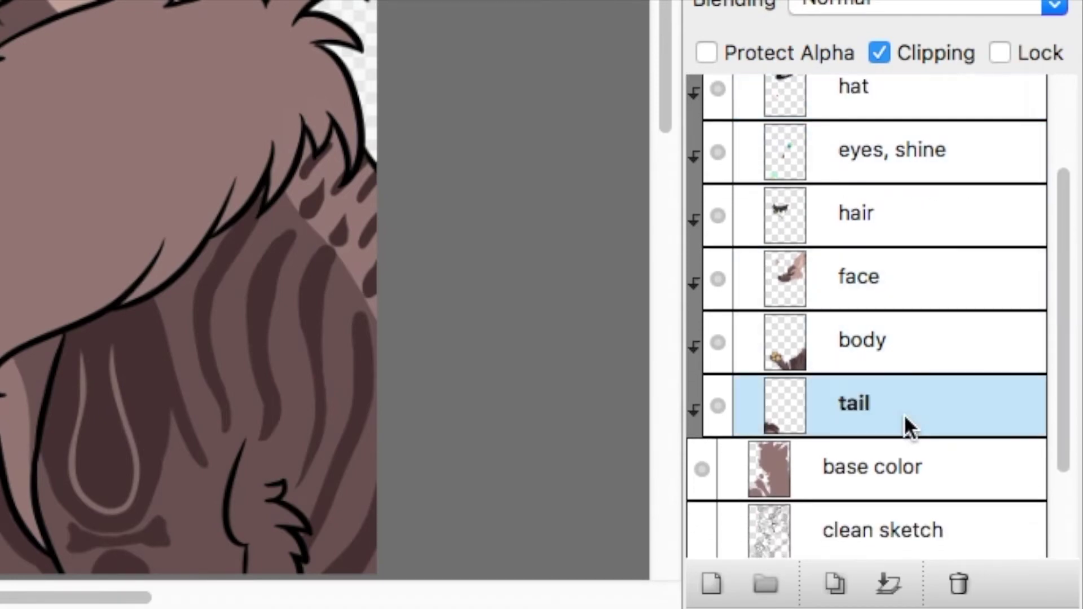
click(703, 474)
click(701, 474)
click(888, 584)
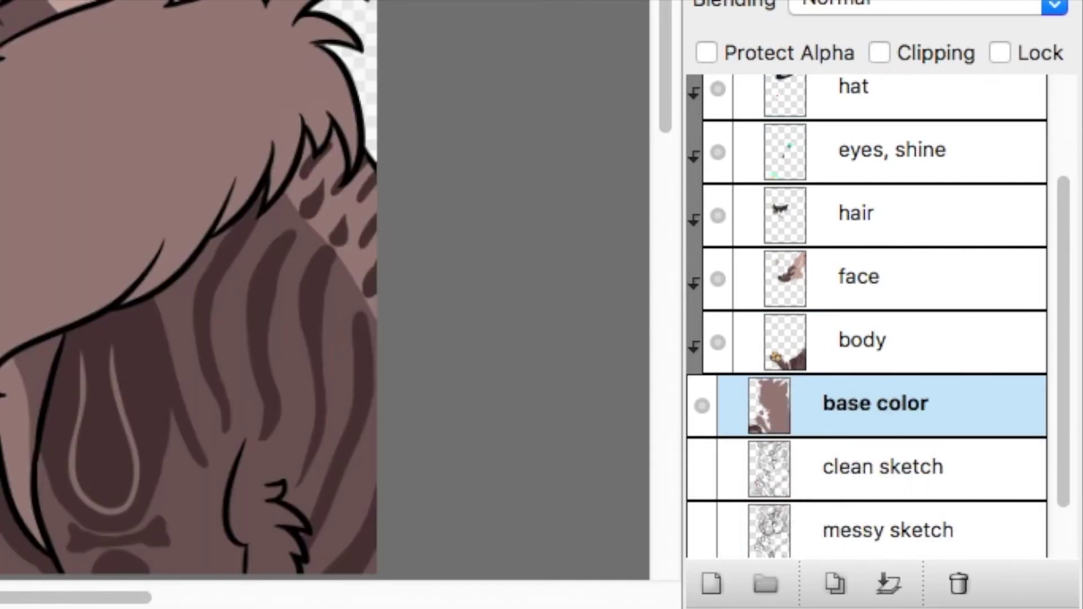
click(829, 341)
click(888, 584)
Merge the face, hair, eyes/shine and hat layers down one by one into the base color layer.
click(875, 293)
click(897, 584)
click(883, 271)
click(892, 582)
click(889, 299)
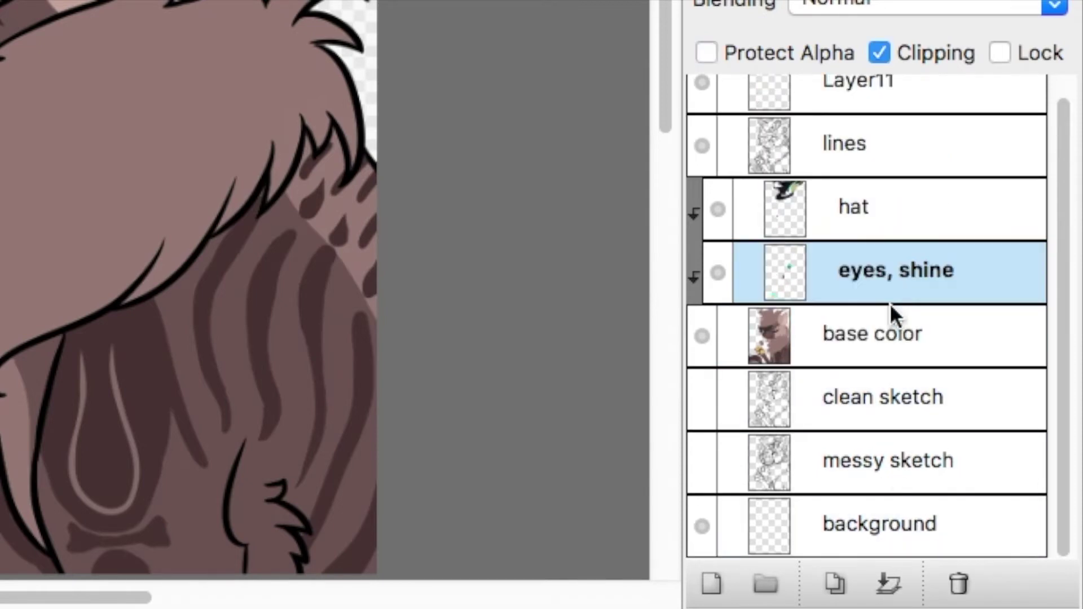
click(894, 580)
click(895, 249)
click(898, 581)
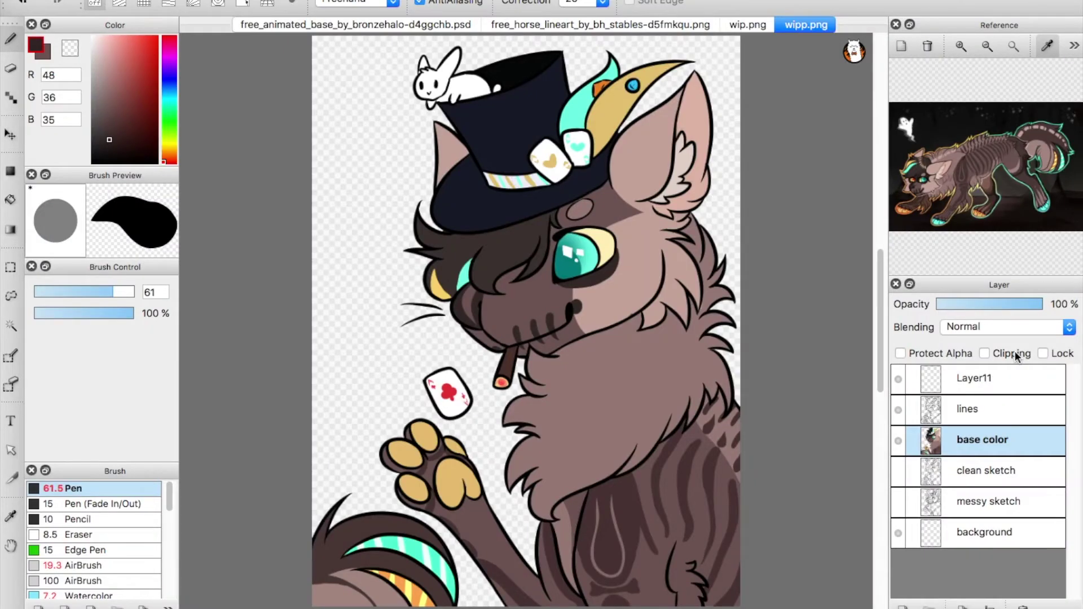
Add a new layer directly above base color and clip it to that layer.
key(x)
click(897, 441)
click(897, 441)
click(903, 607)
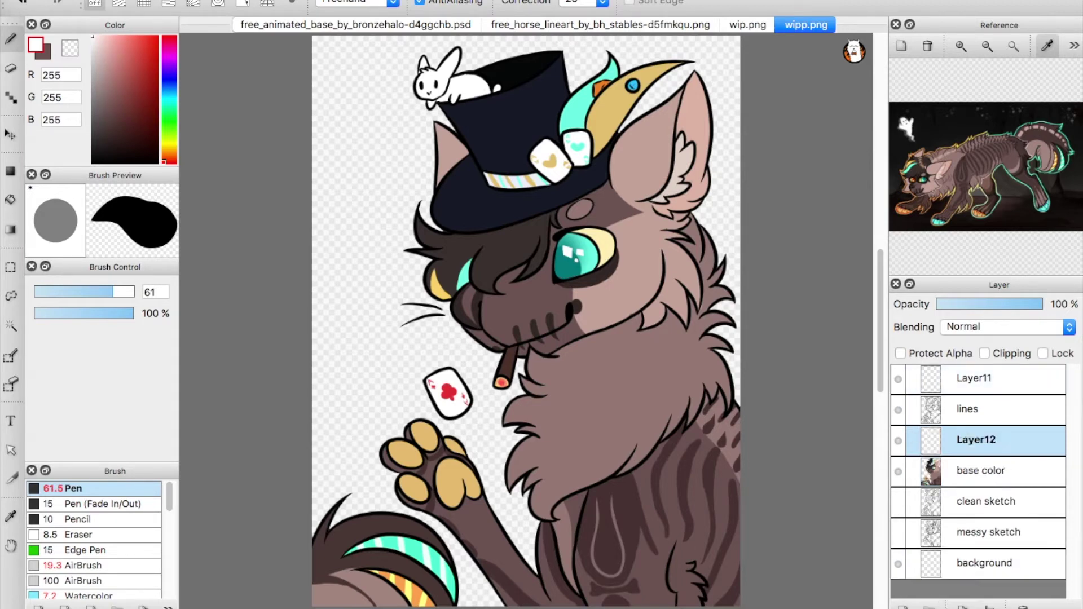
click(1003, 351)
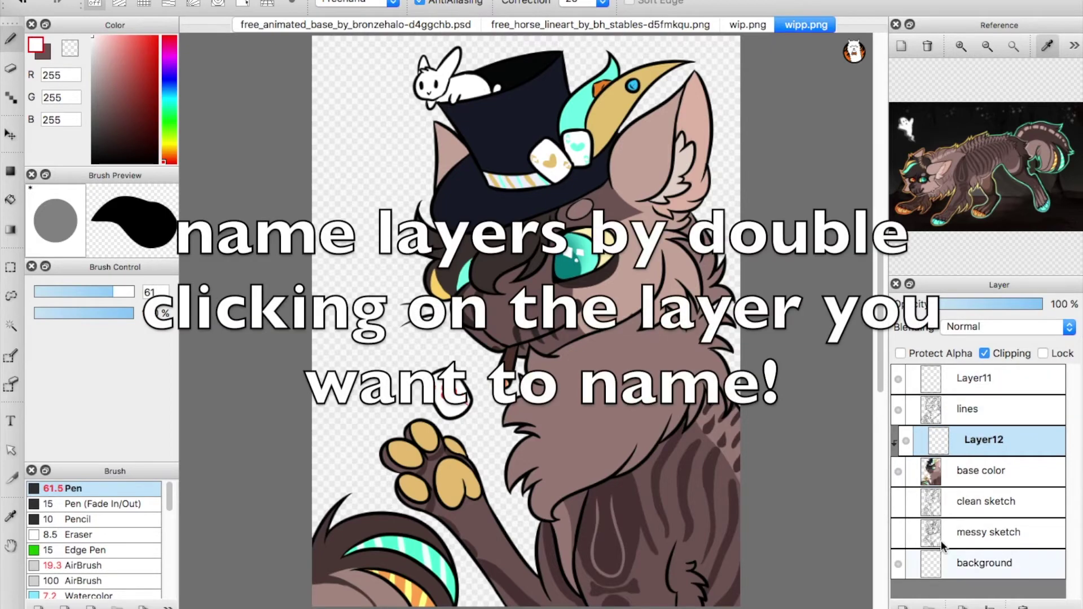
Rename the new clipped layer as shading.
double_click(978, 438)
text(shading)
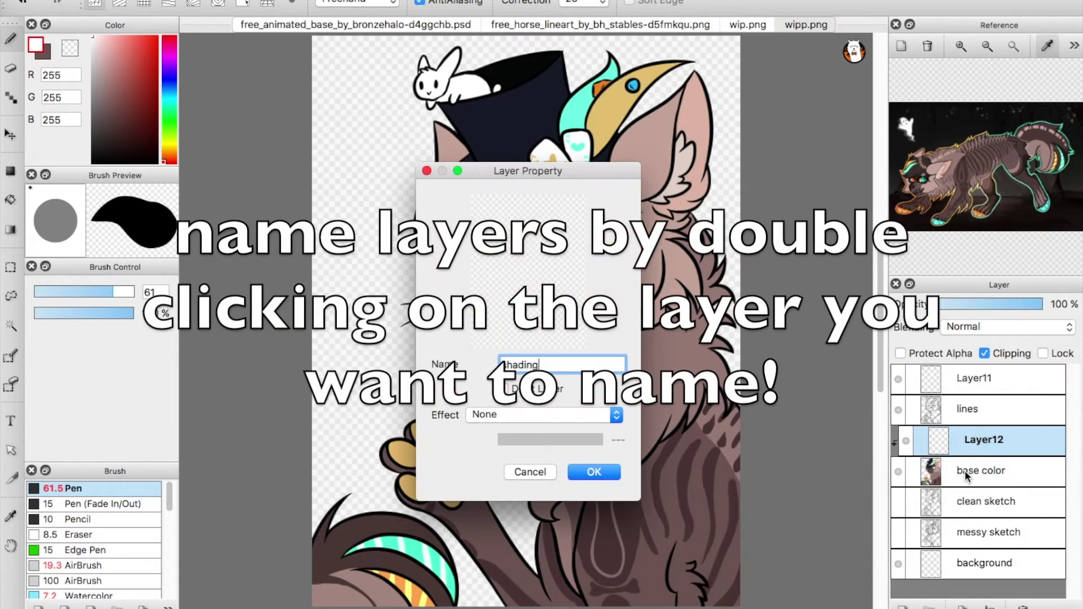
key(Return)
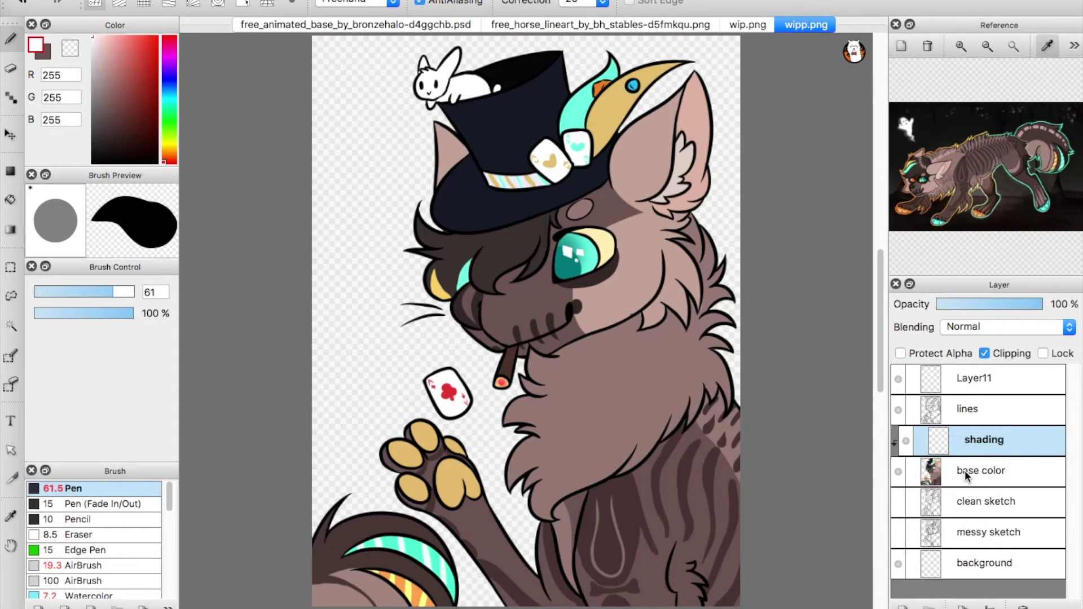
Paint a golden yellow stroke (RGB 225, 188, 80) across the chest fur on the shading layer with a size 25 pen.
click(168, 44)
drag(168, 43, 182, 147)
click(102, 49)
mouse_move(104, 49)
mouse_down()
mouse_move(124, 37)
mouse_move(134, 50)
mouse_up()
drag(490, 230, 406, 158)
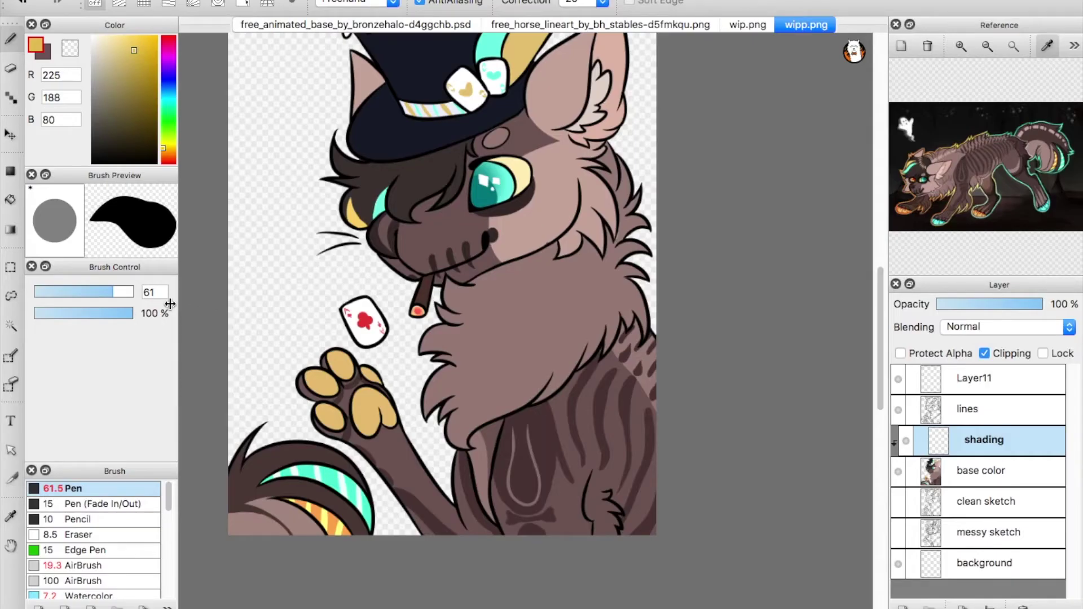
drag(73, 292, 85, 292)
drag(507, 327, 608, 289)
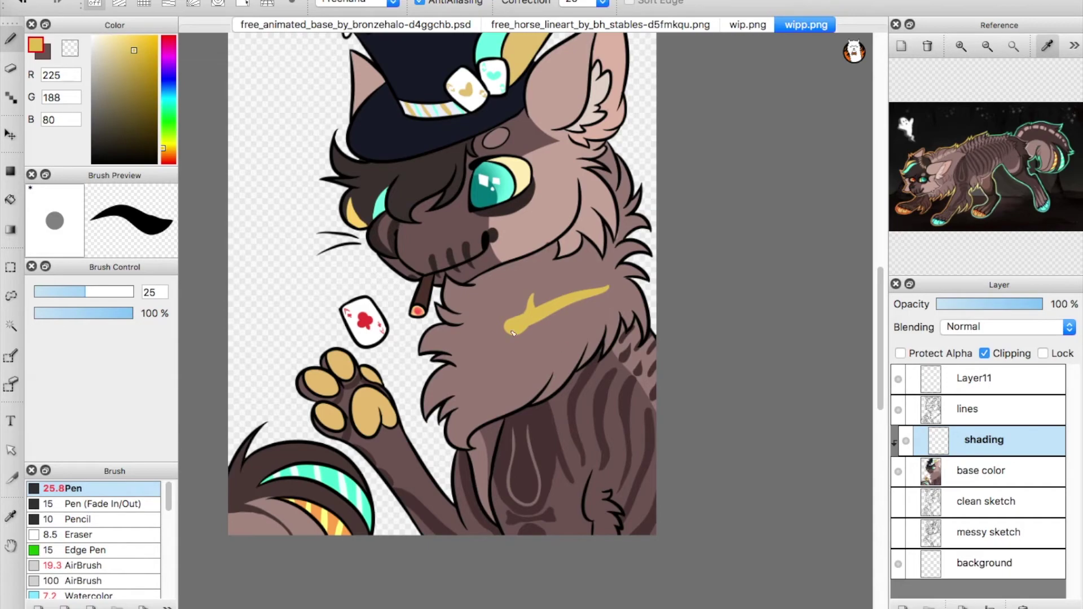
Try the Add blending mode on the base color layer and restore it to Normal.
click(996, 325)
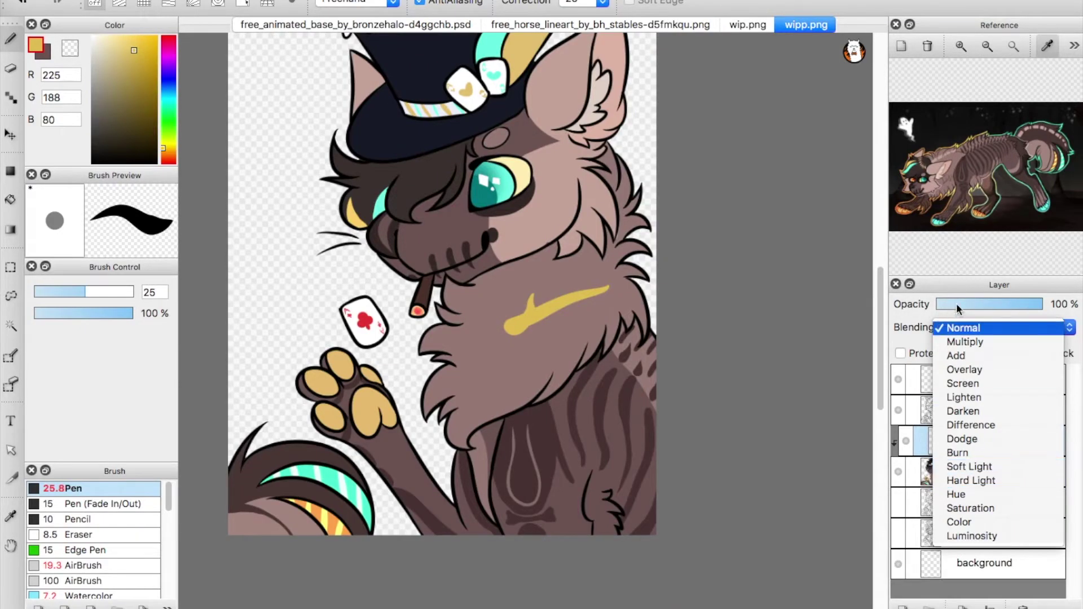
click(838, 89)
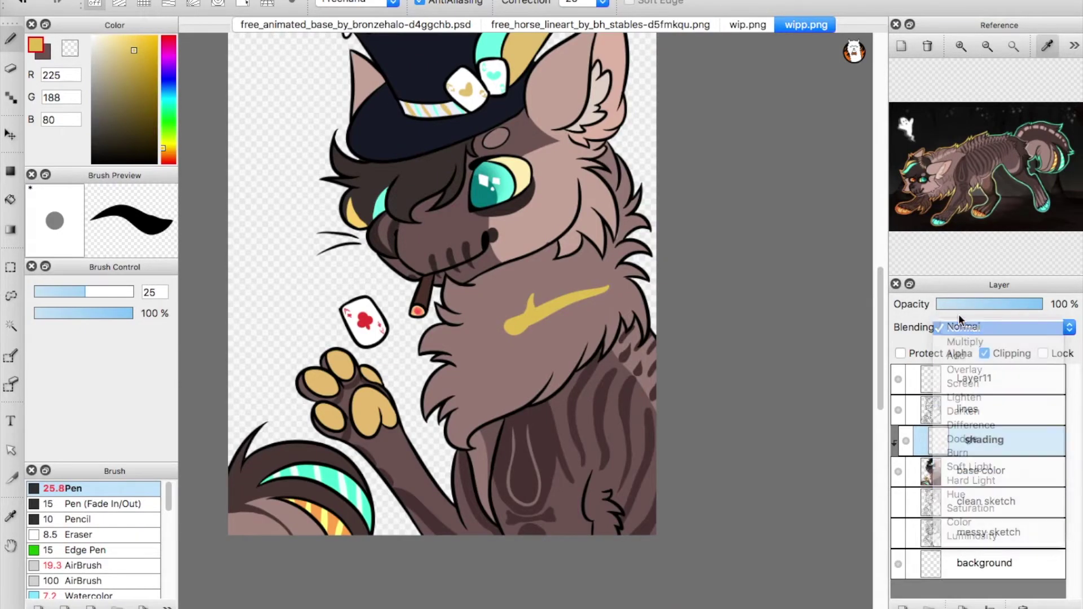
click(965, 469)
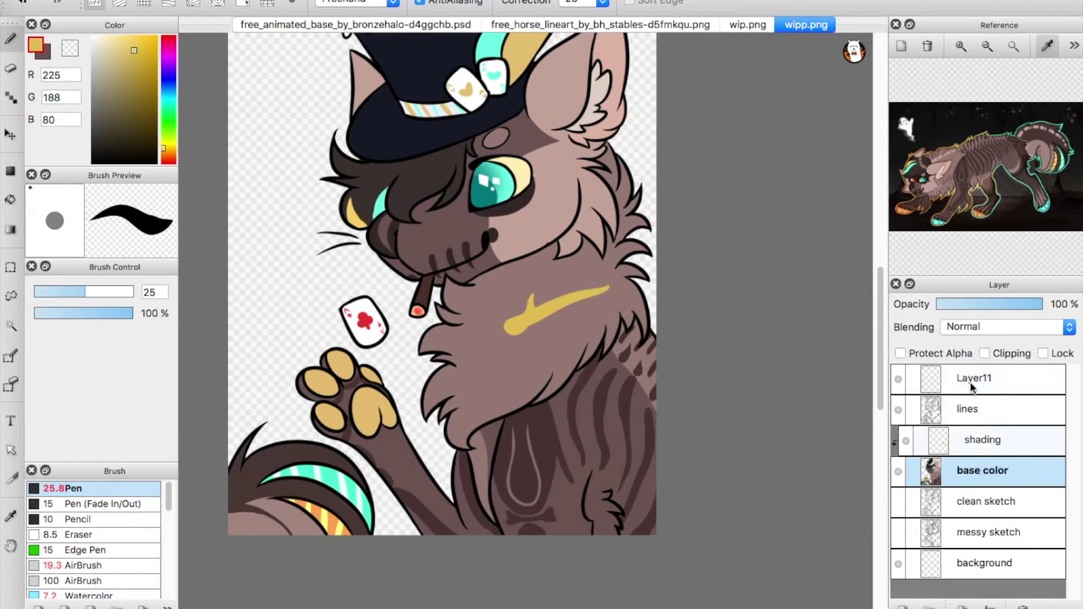
click(984, 328)
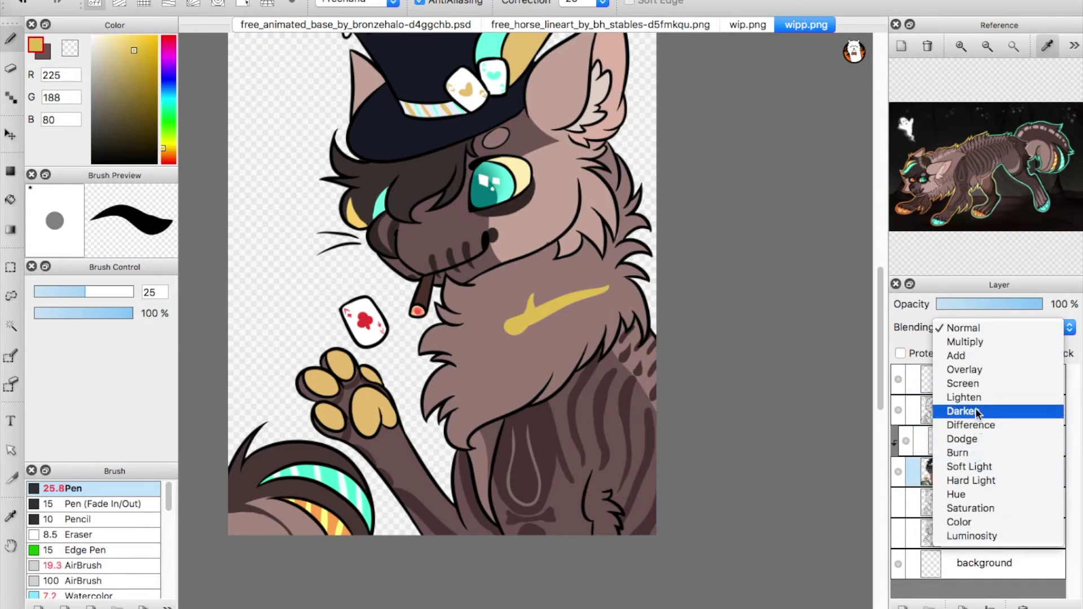
click(976, 355)
drag(759, 328, 905, 405)
drag(761, 353, 700, 283)
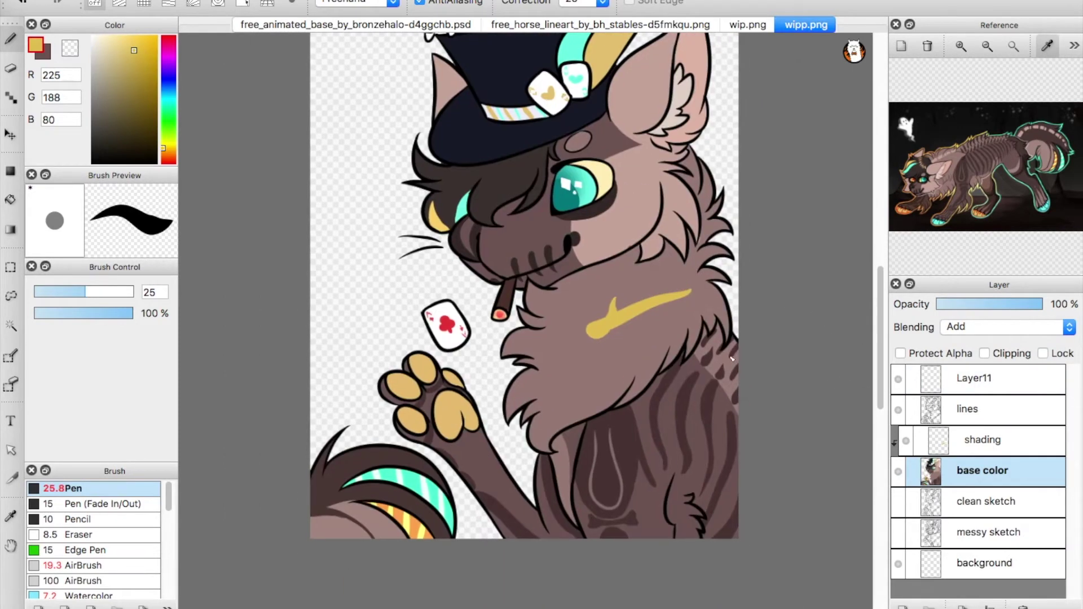
click(980, 324)
click(974, 294)
click(973, 332)
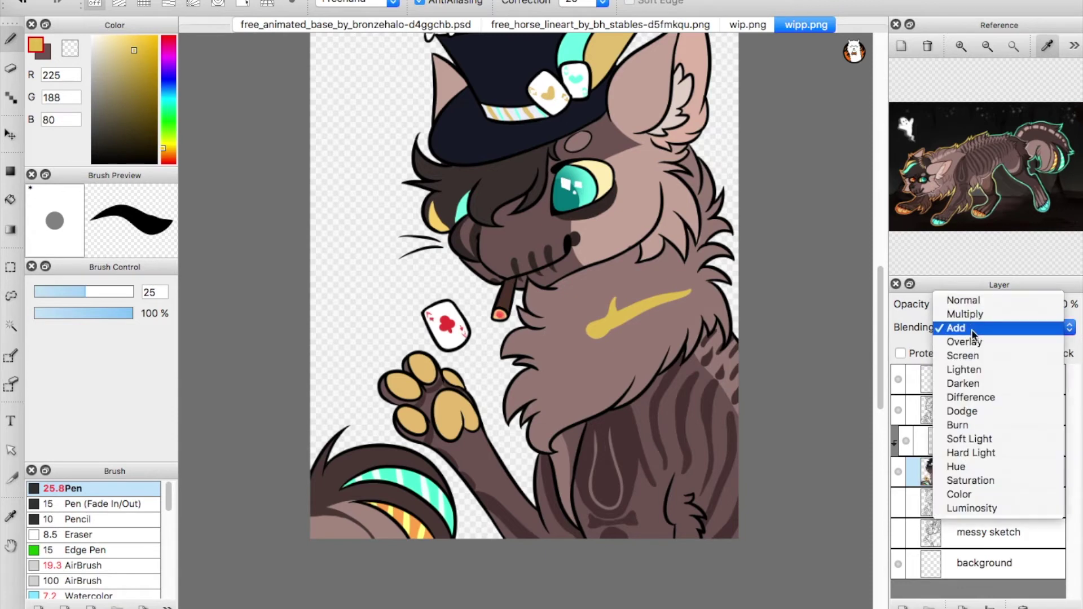
click(975, 301)
Set the shading layer's blending mode to Multiply and try it at 50% opacity before restoring 100%.
click(981, 440)
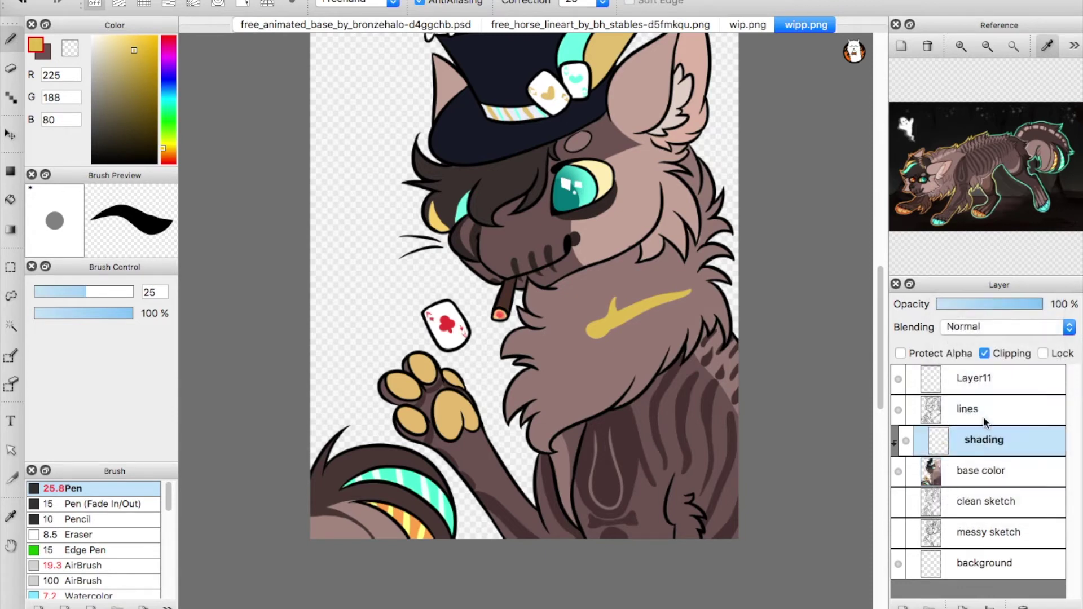
click(987, 324)
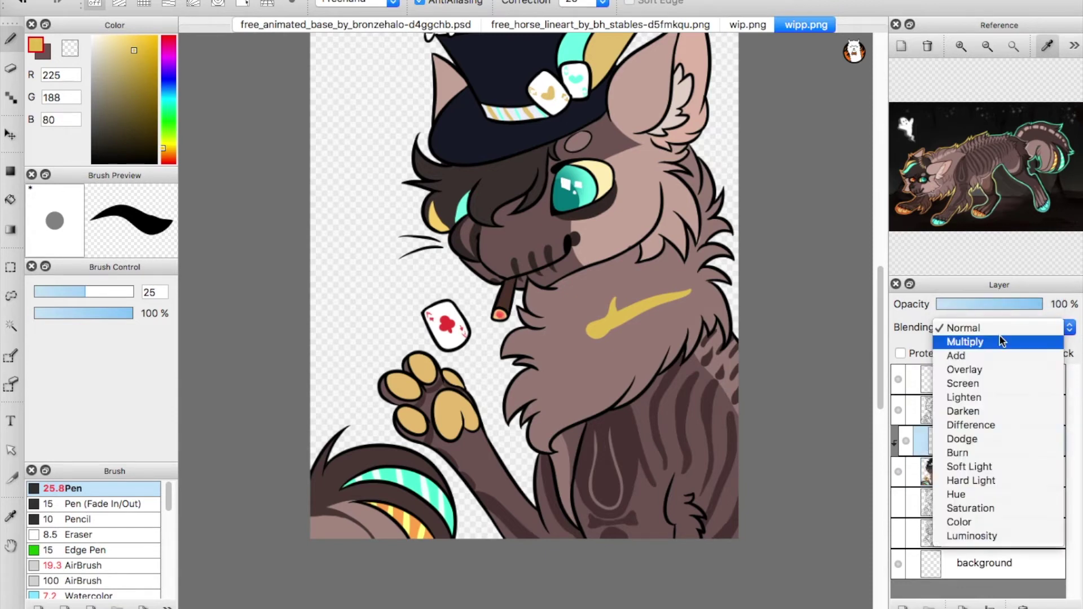
click(965, 328)
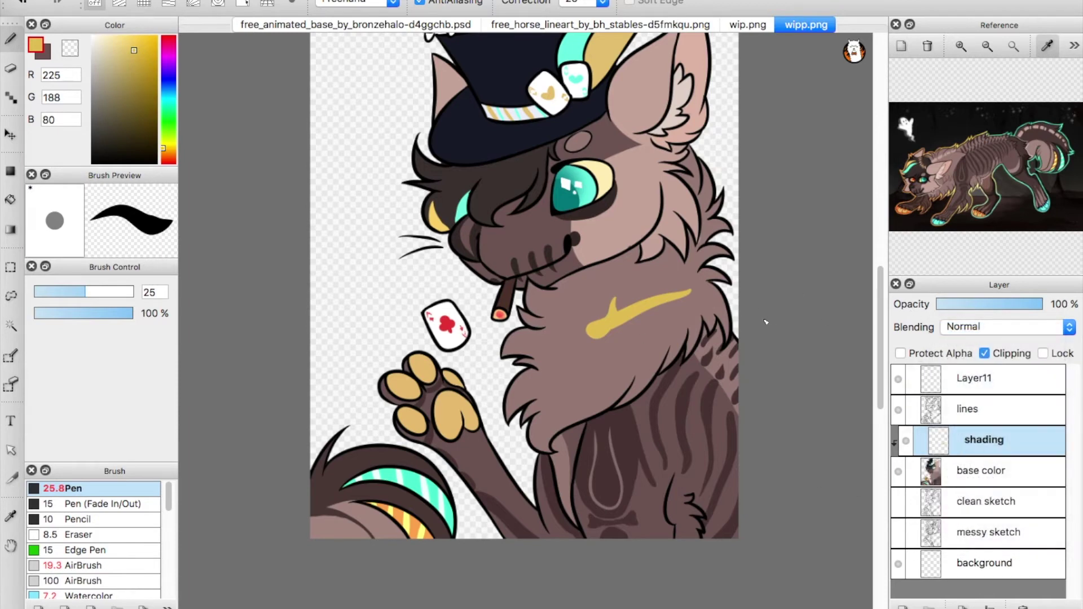
scroll(769, 314, right, 3)
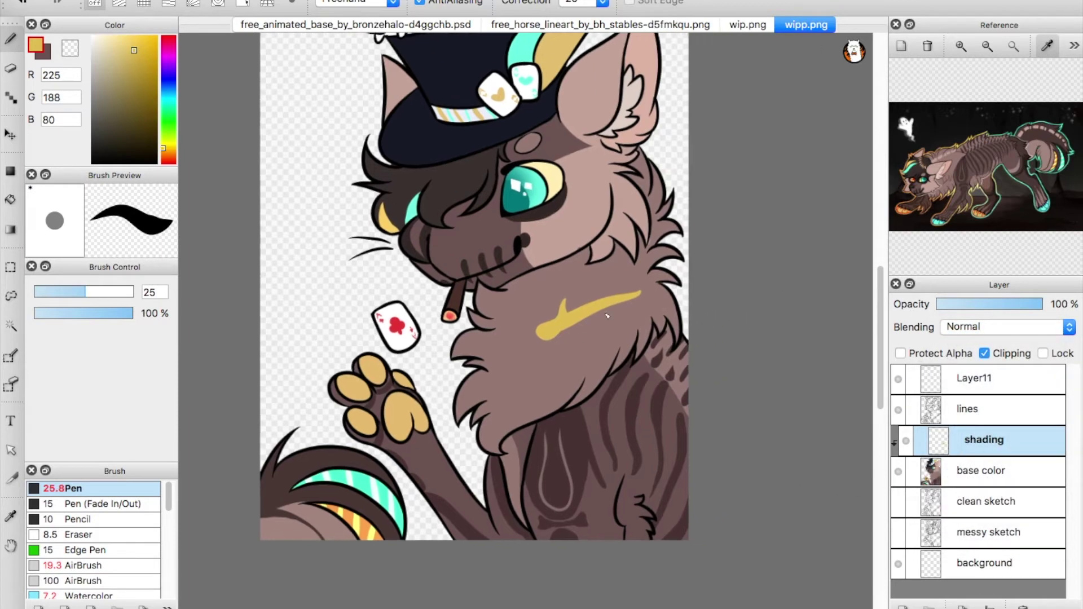
click(1006, 330)
click(997, 341)
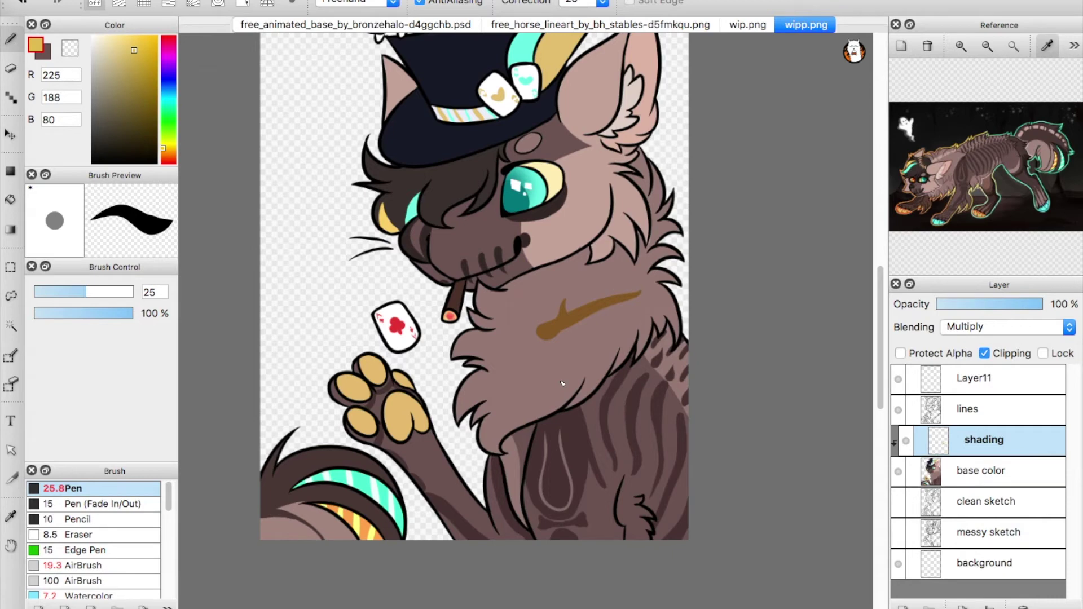
click(988, 304)
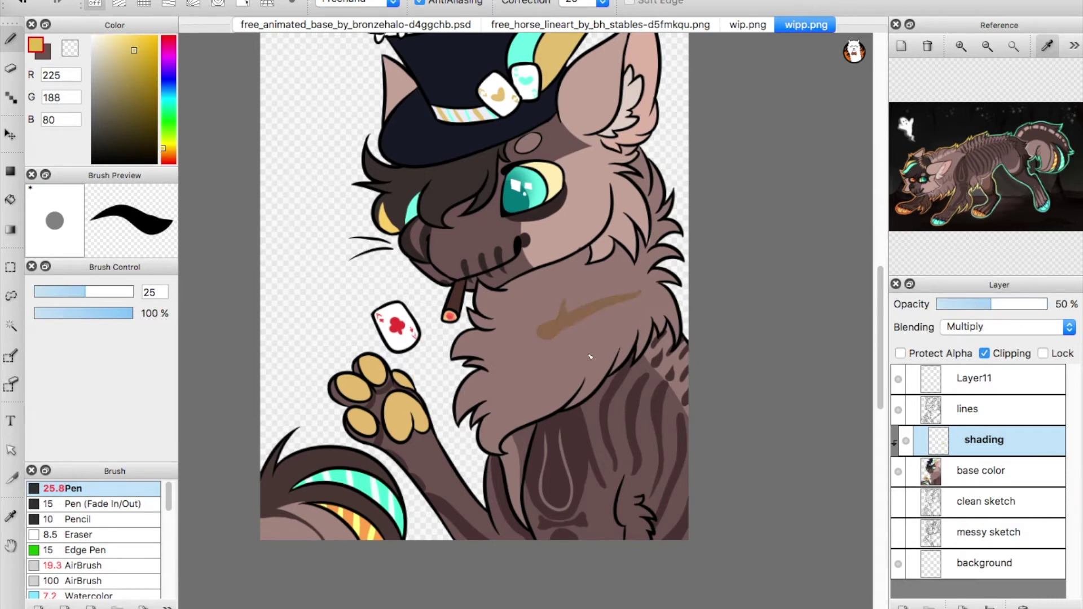
drag(983, 305, 1058, 309)
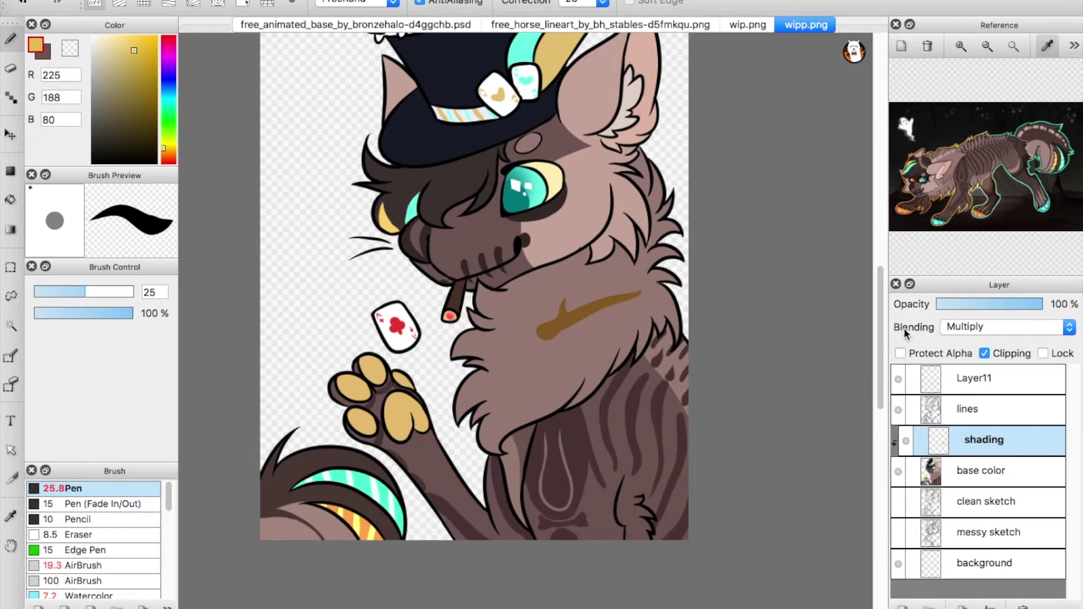
Compare the Add and Overlay blending modes on the shading layer's chest stroke.
click(980, 329)
click(975, 341)
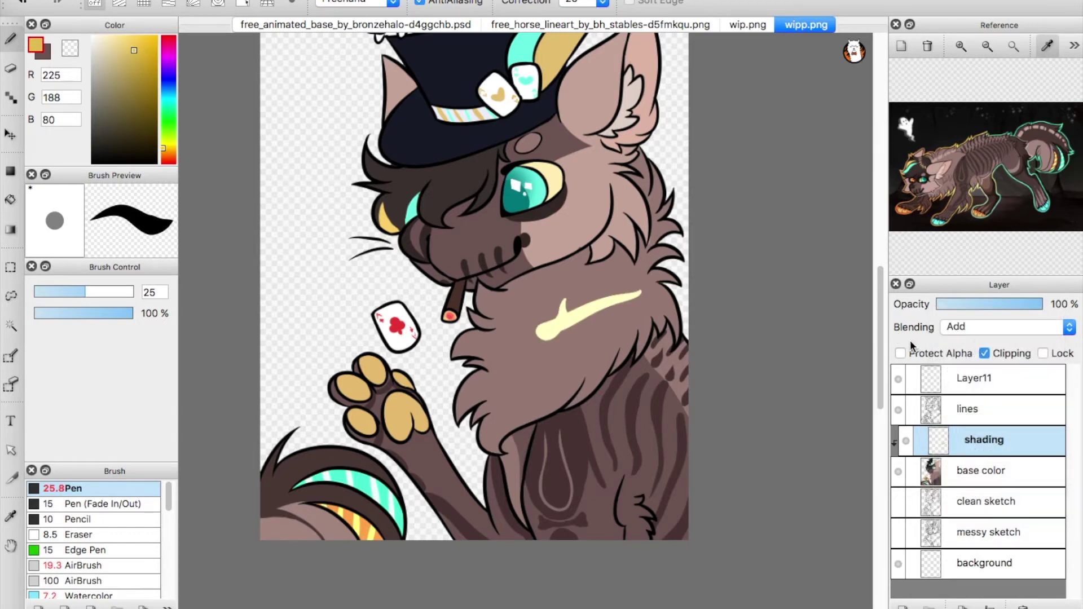
click(980, 330)
click(993, 343)
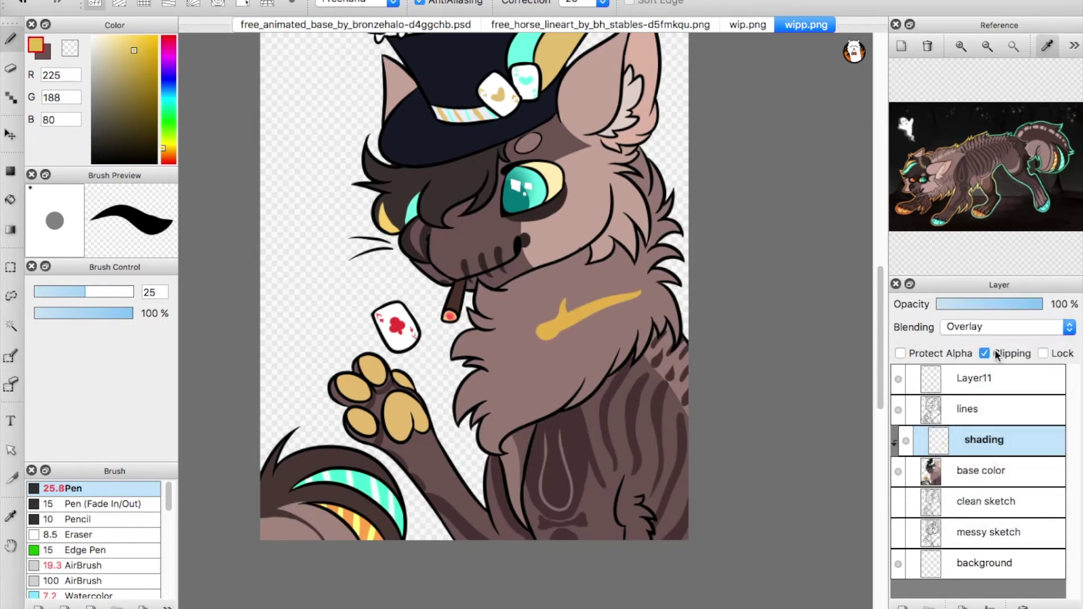
mouse_move(652, 362)
mouse_down()
mouse_move(546, 429)
mouse_move(685, 397)
mouse_move(598, 357)
mouse_move(632, 332)
mouse_up()
key(ctrl+z)
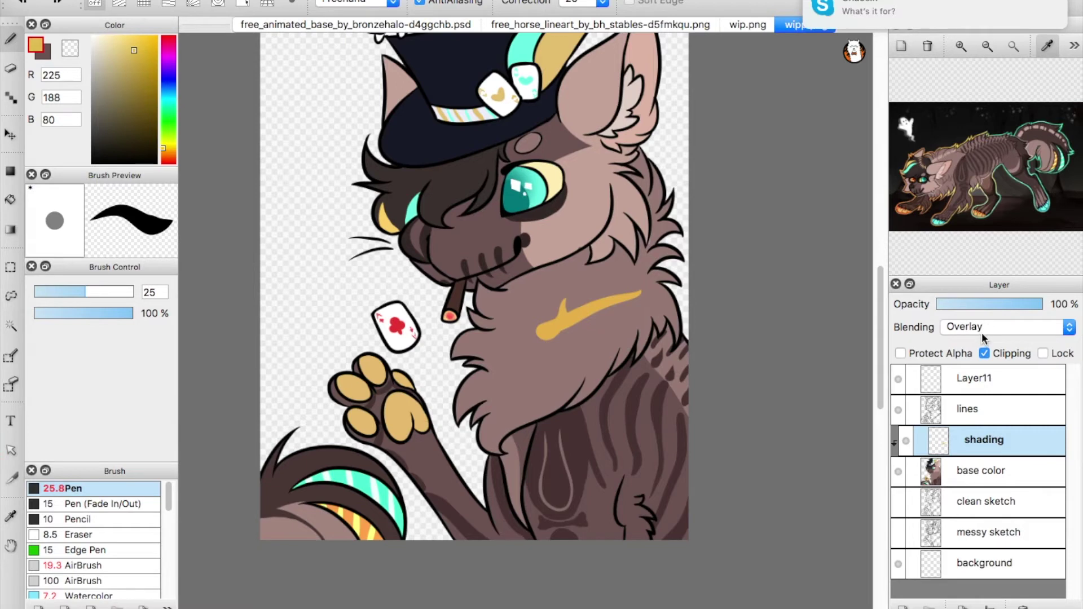
click(1054, 4)
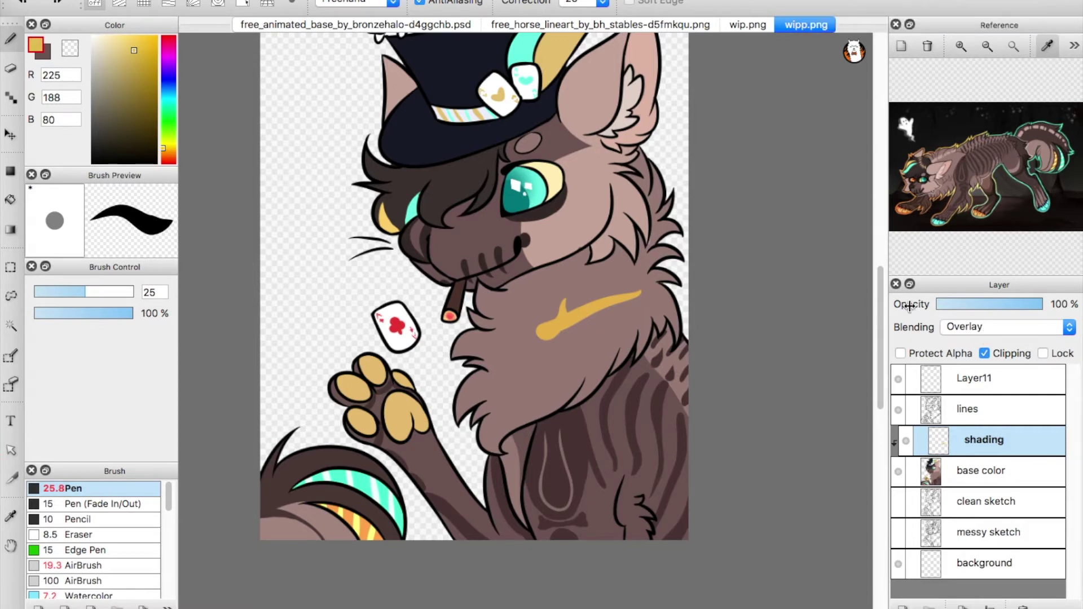
Try the Screen, Add and Lighten blending modes in turn on the shading layer.
click(969, 334)
click(979, 341)
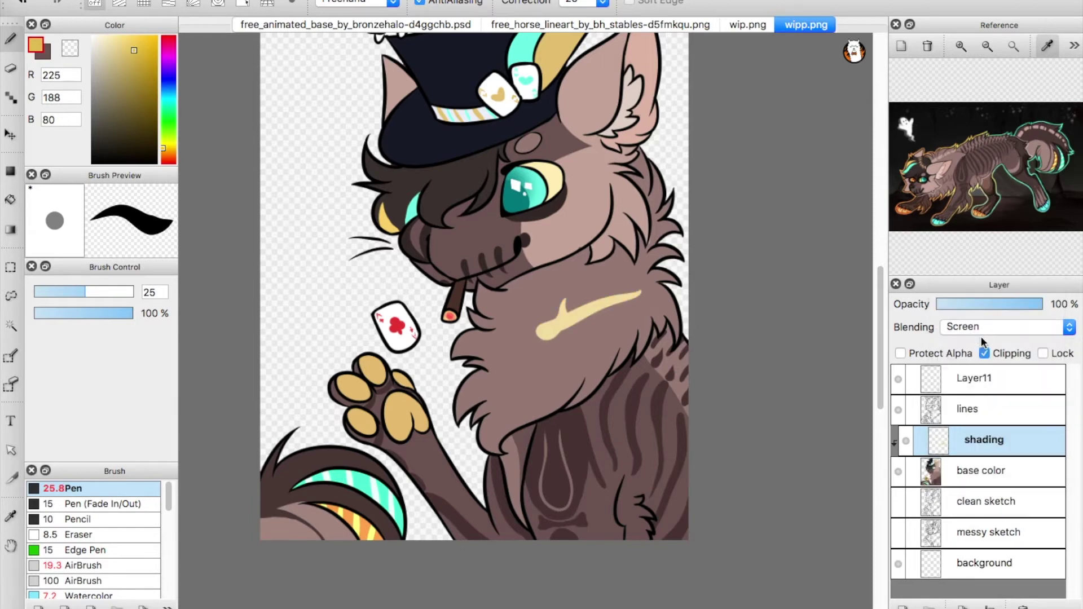
click(979, 329)
click(980, 299)
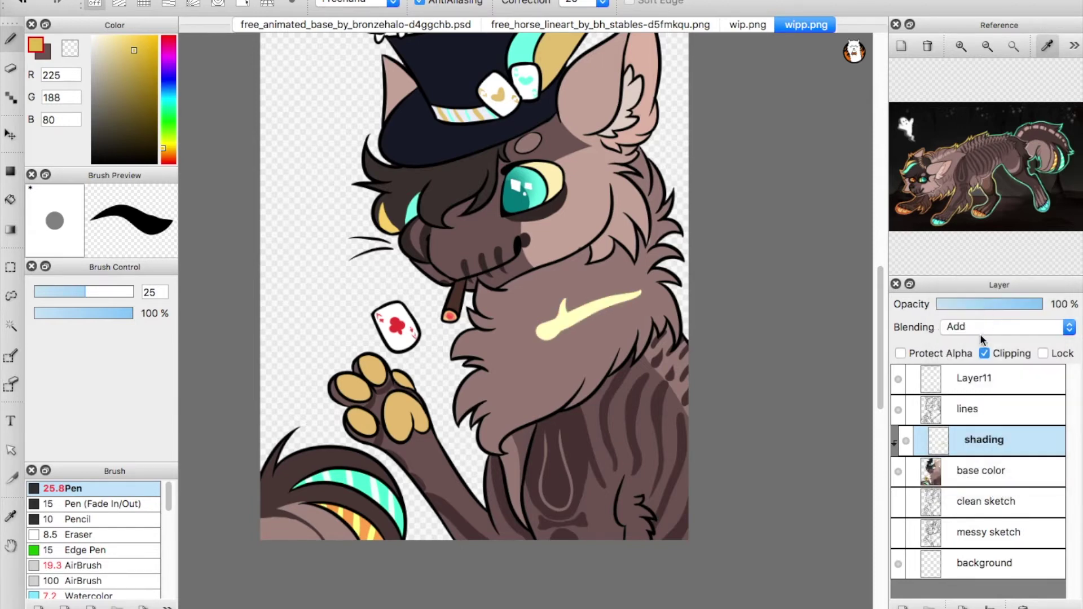
click(980, 328)
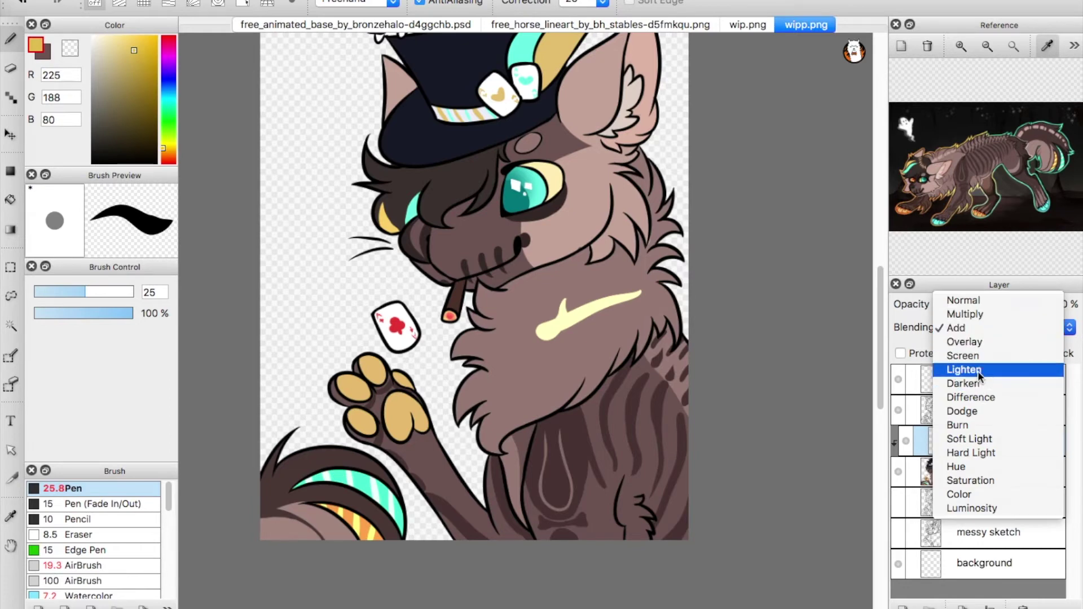
click(985, 370)
Step the shading layer's blending mode through Darken, Difference and Dodge.
click(988, 331)
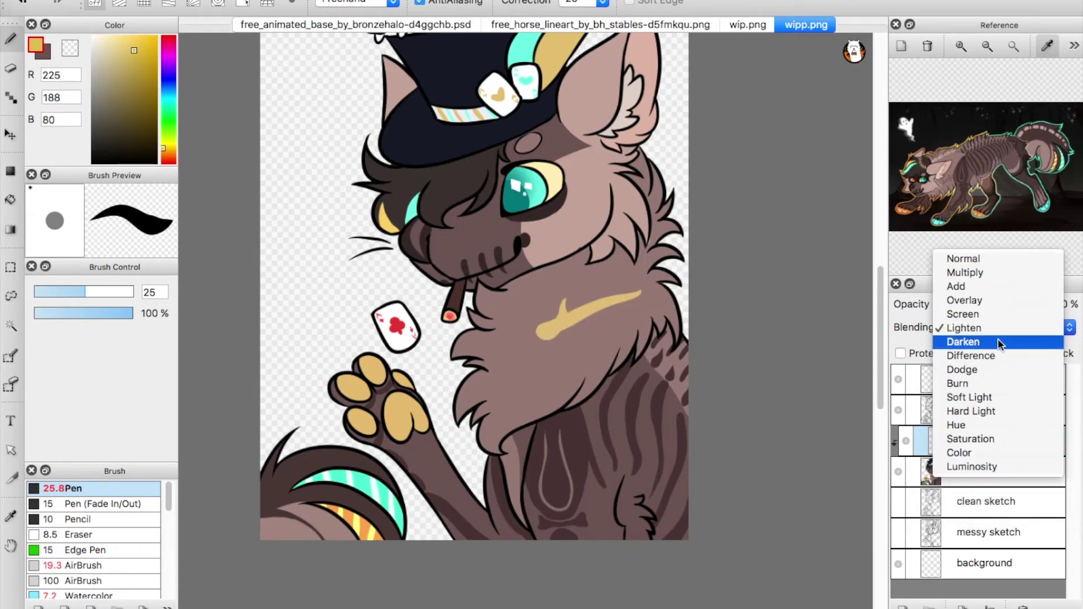
click(997, 340)
click(996, 330)
click(997, 340)
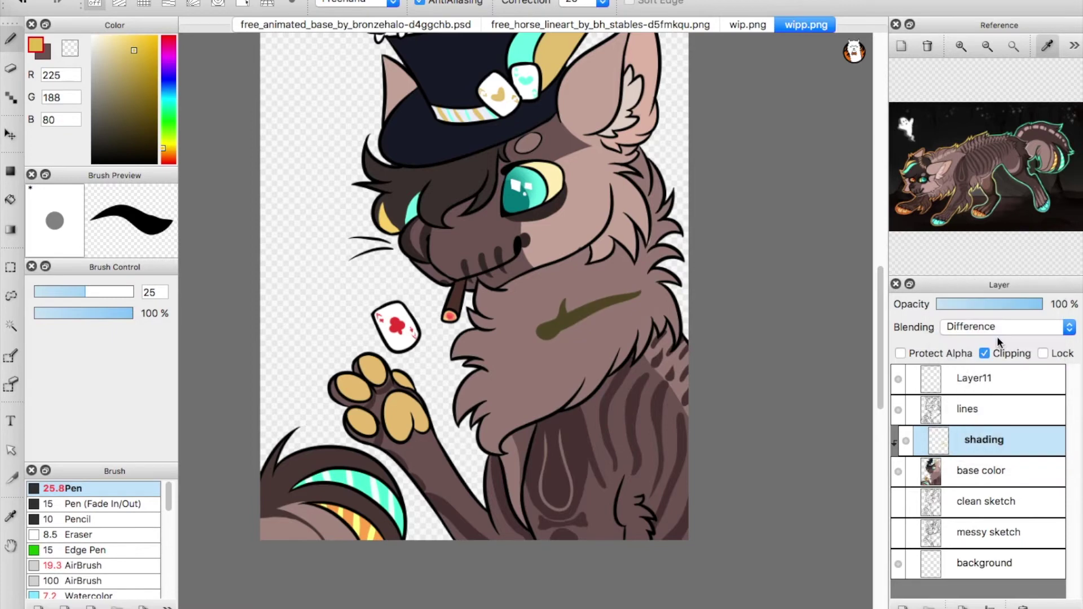
click(997, 327)
click(997, 341)
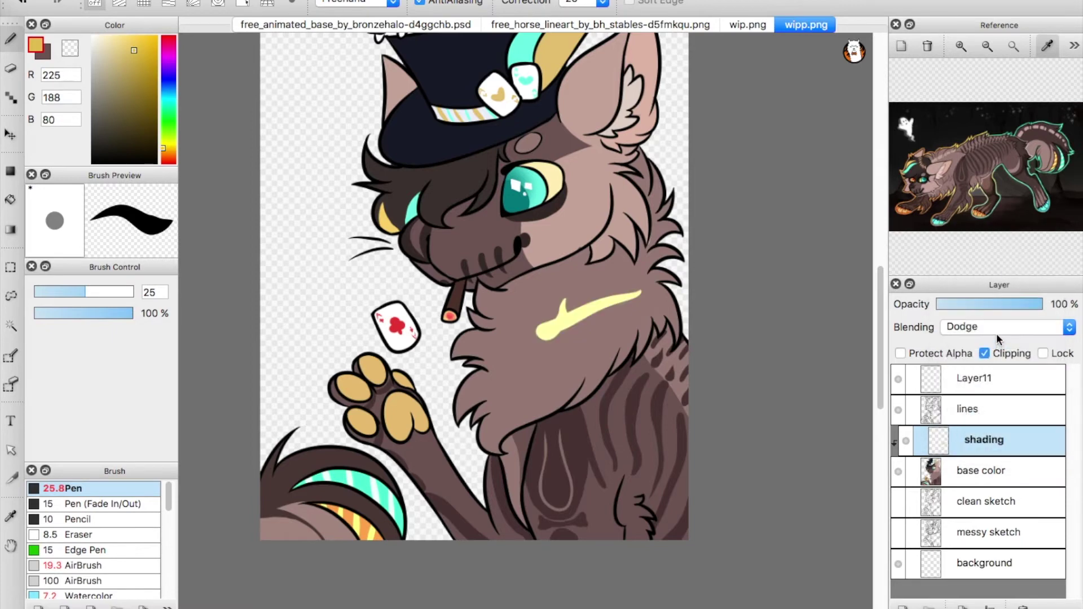
Switch the shading layer's blending mode to Burn, Soft Light and Hard Light in turn.
click(995, 330)
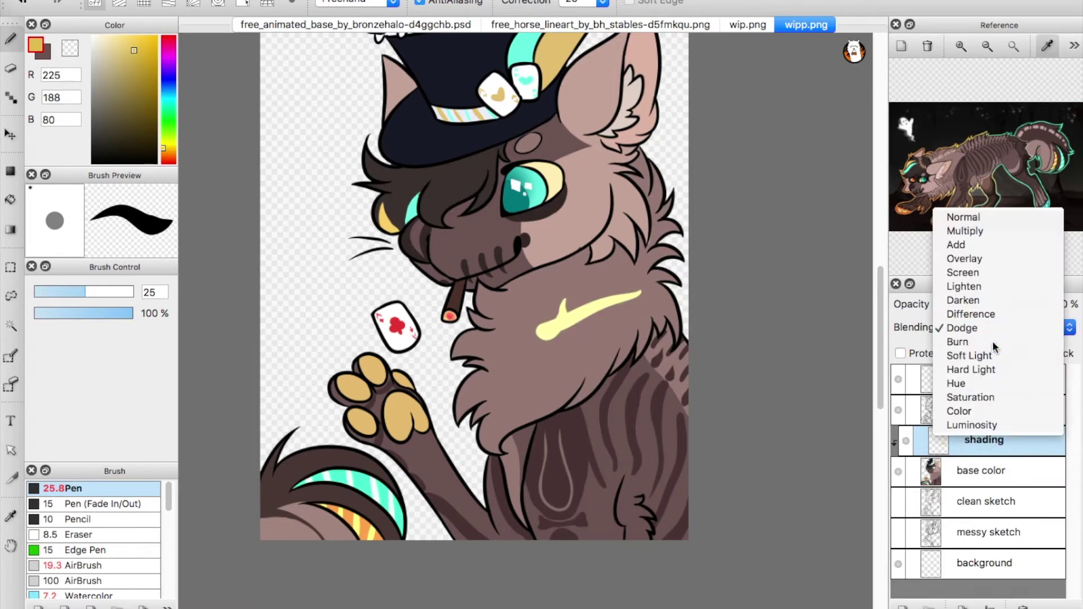
click(993, 341)
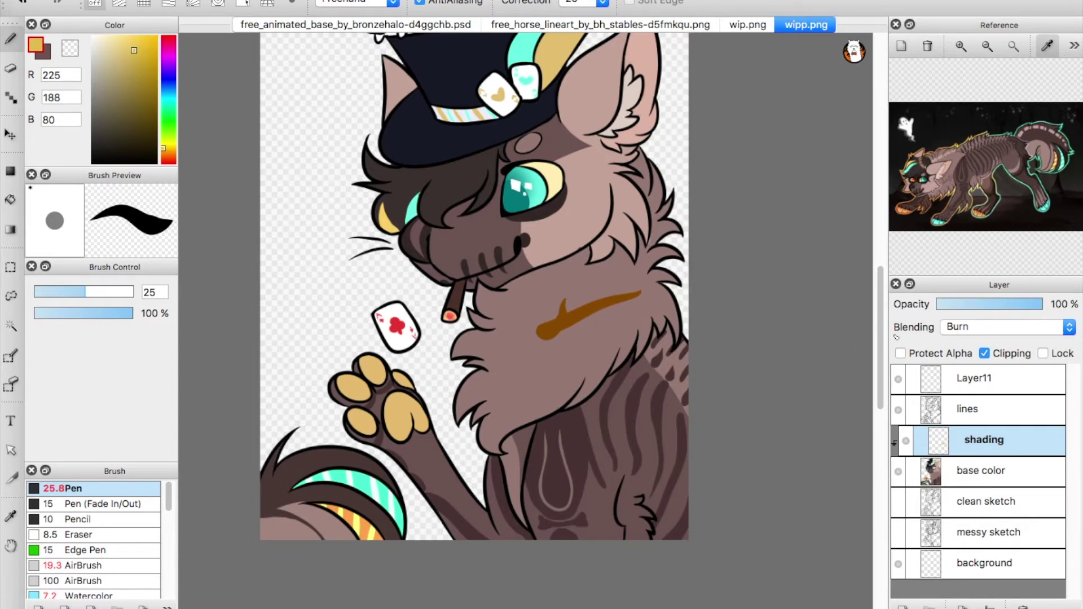
click(965, 327)
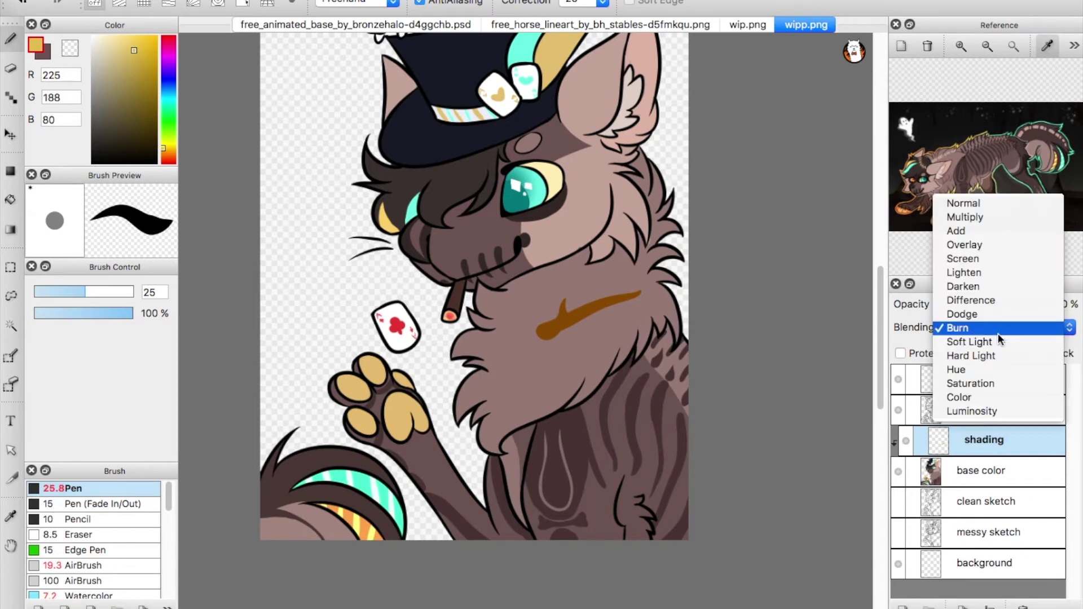
click(1007, 341)
click(992, 327)
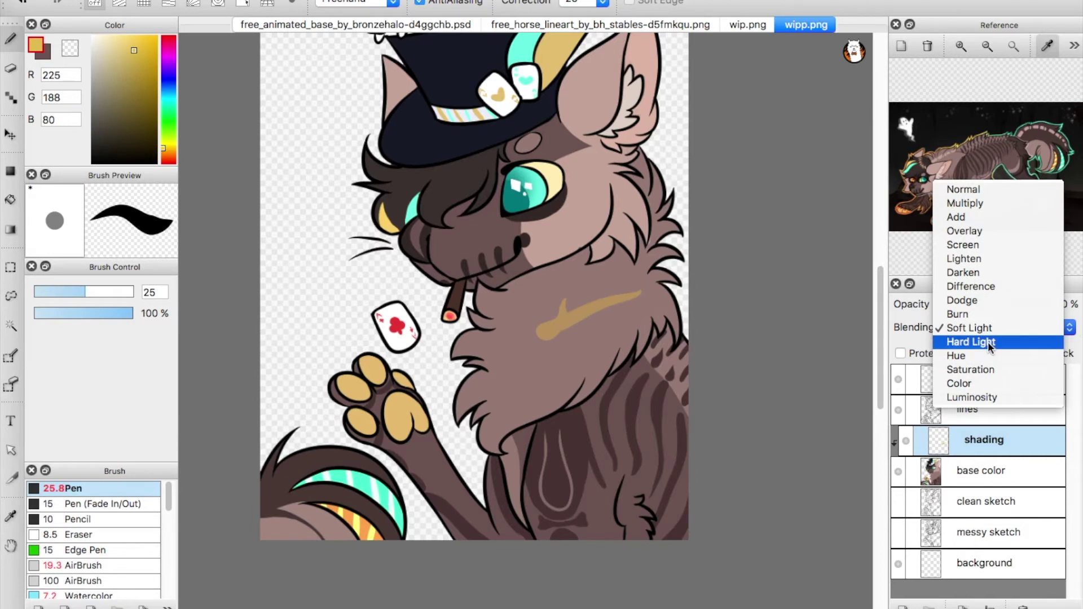
click(987, 341)
Preview the shading layer's stroke with the Hue, Saturation, Color and Luminosity blending modes.
click(984, 328)
click(984, 343)
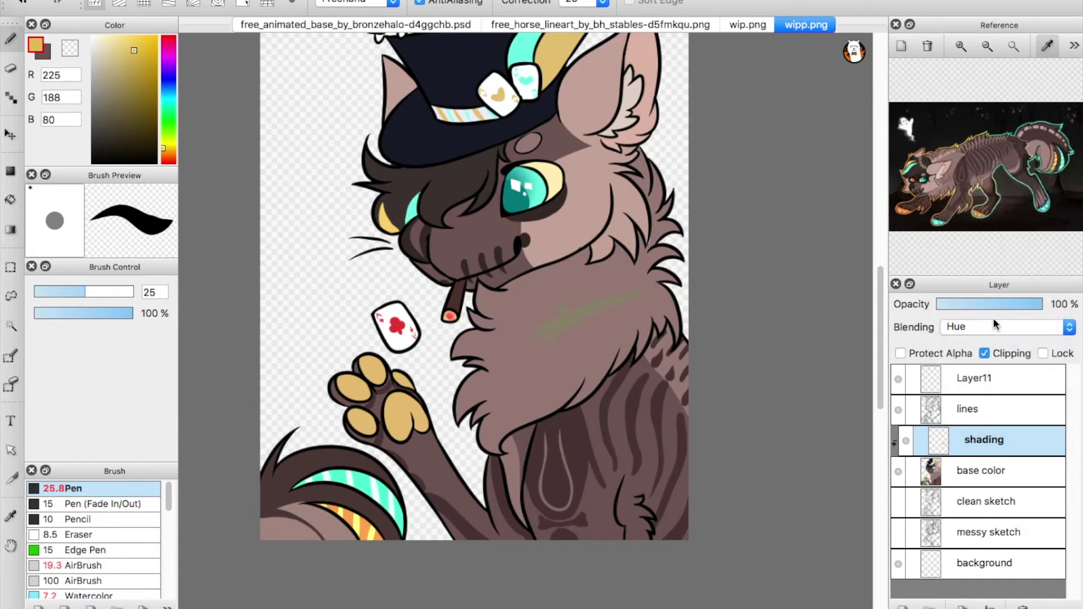
click(983, 326)
click(1009, 342)
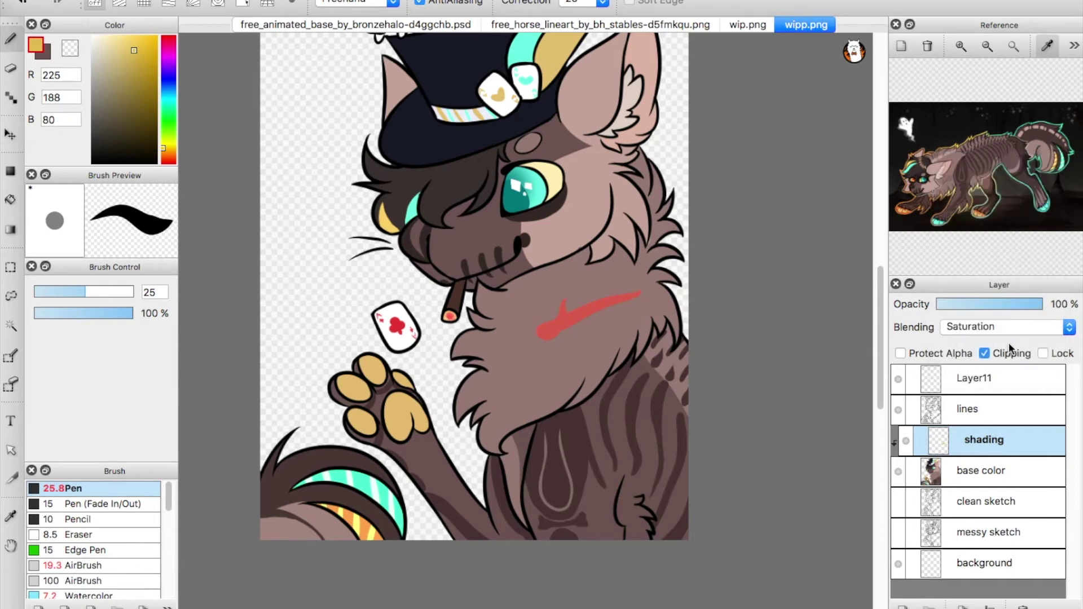
click(1002, 328)
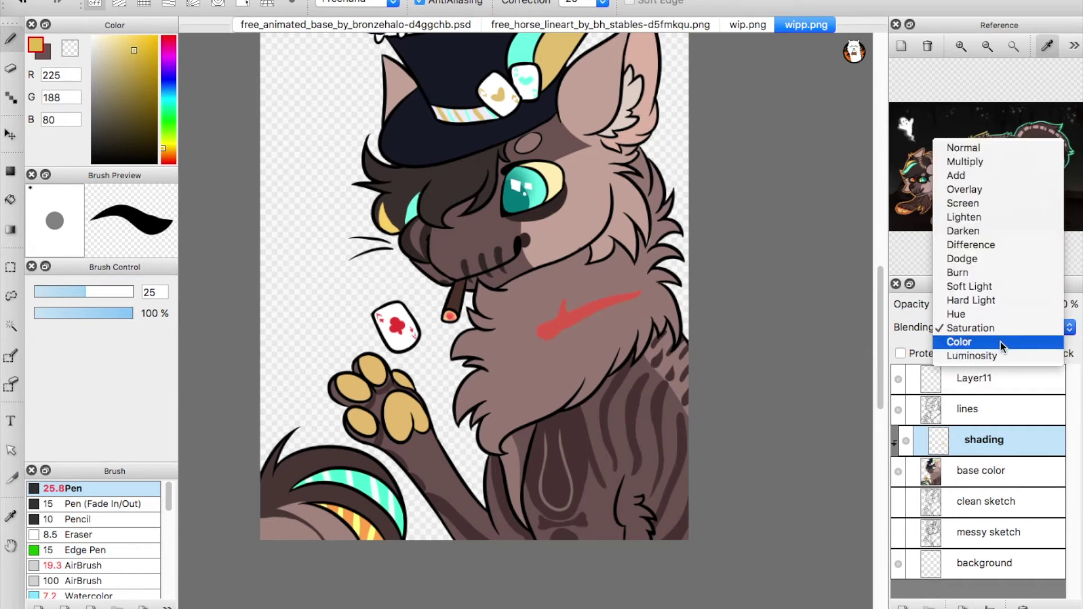
click(1001, 340)
click(1000, 327)
click(1003, 337)
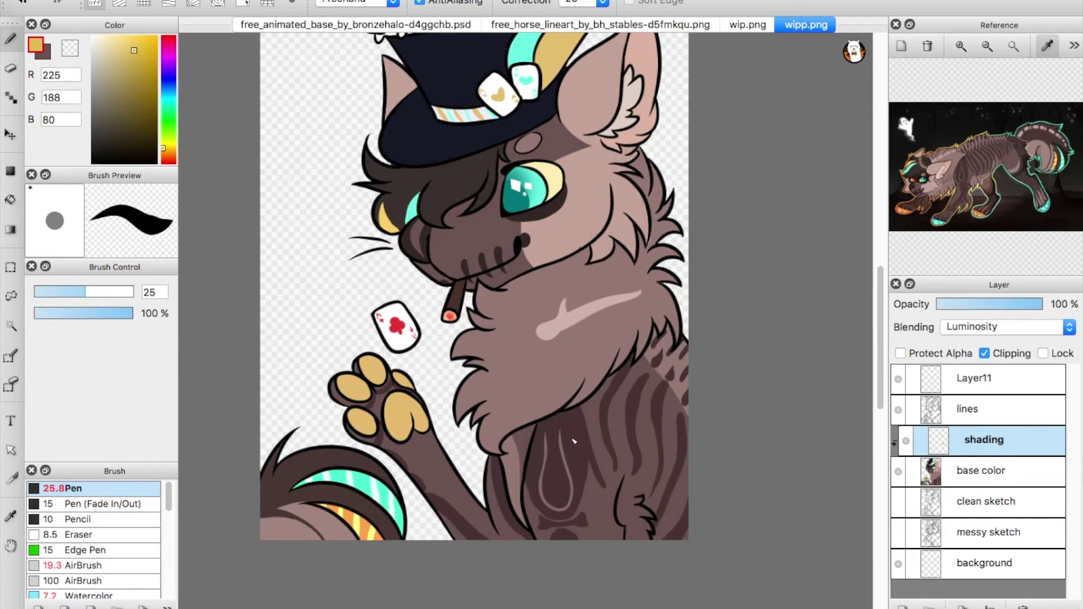
Return the shading layer's blending mode to Normal after trying and undoing Multiply.
click(980, 330)
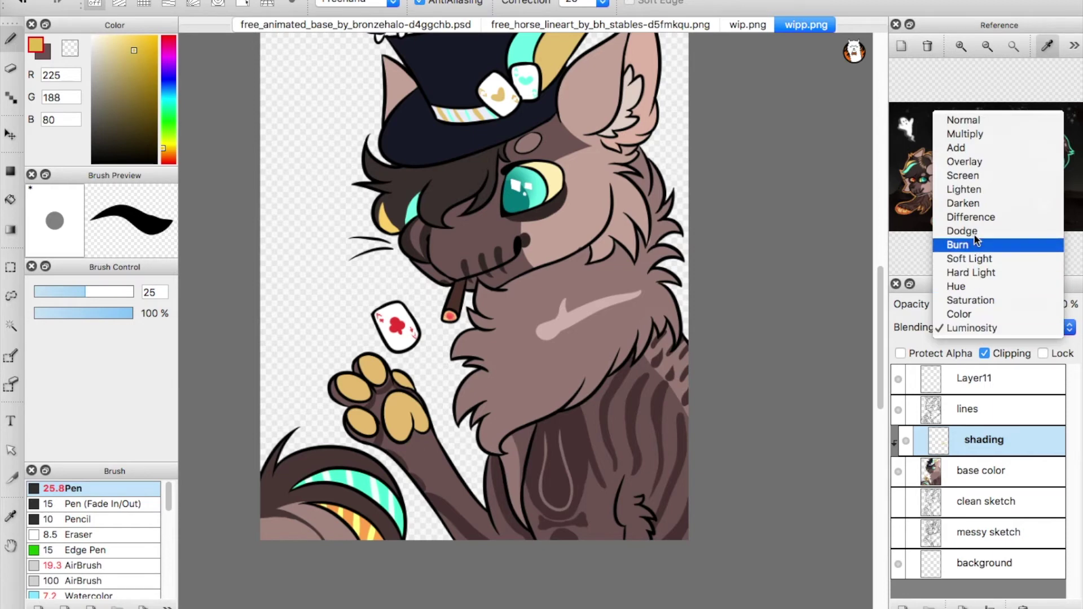
click(977, 131)
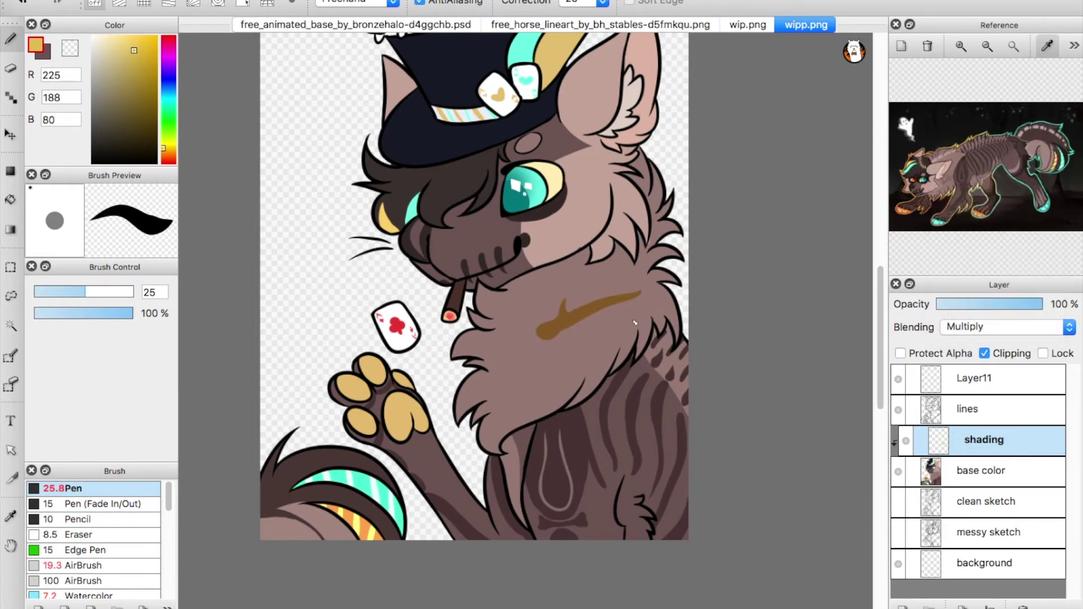
drag(625, 347, 583, 405)
key(super+plus)
key(super+z)
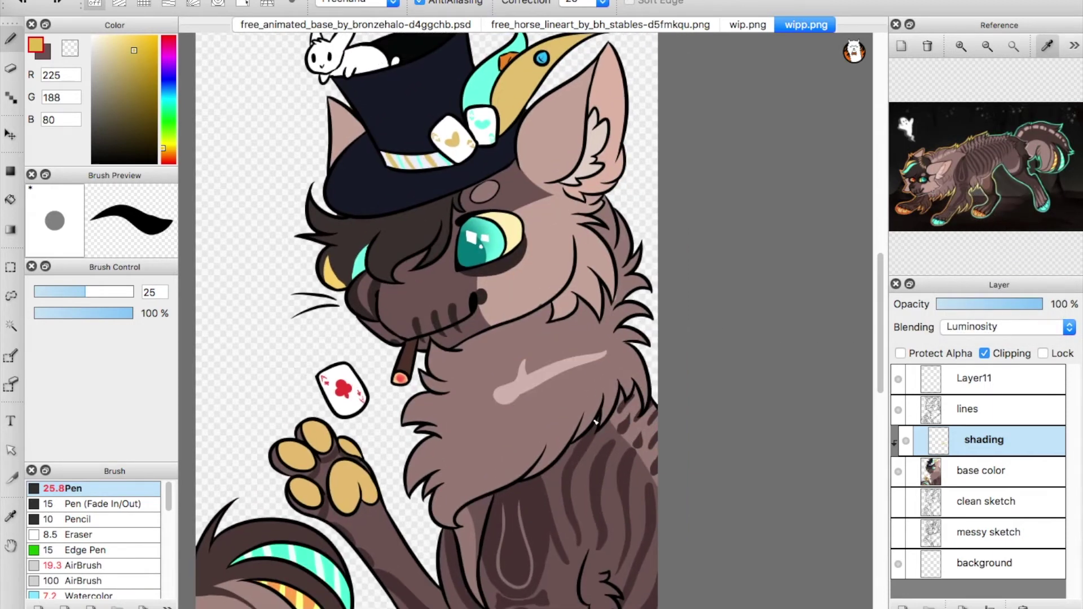
click(992, 329)
click(991, 119)
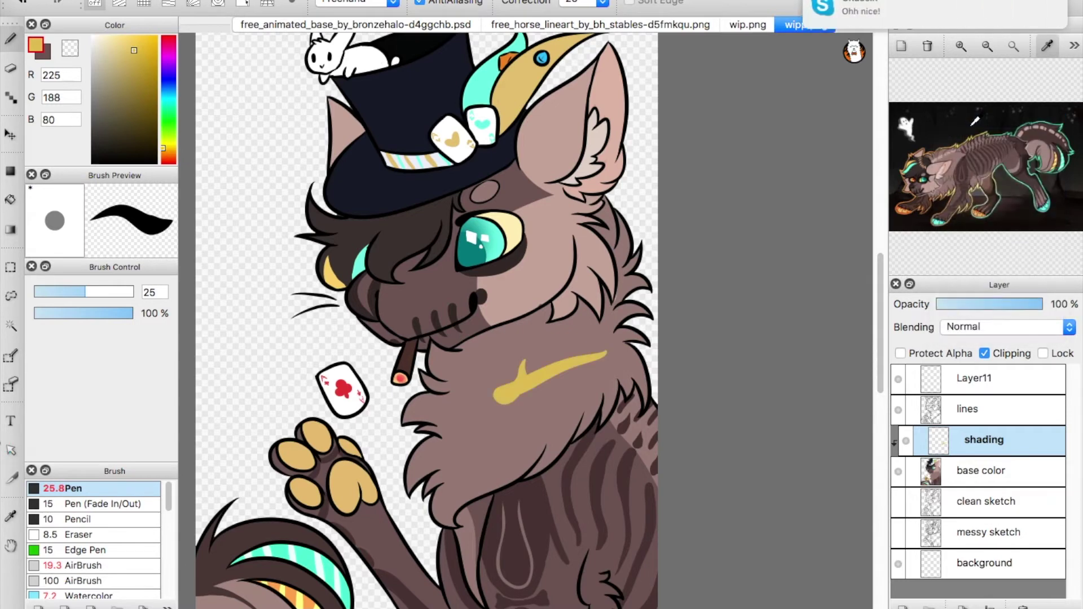
Set the shading layer's blending mode to Multiply and erase the test stroke from the chest fur.
click(992, 327)
click(981, 342)
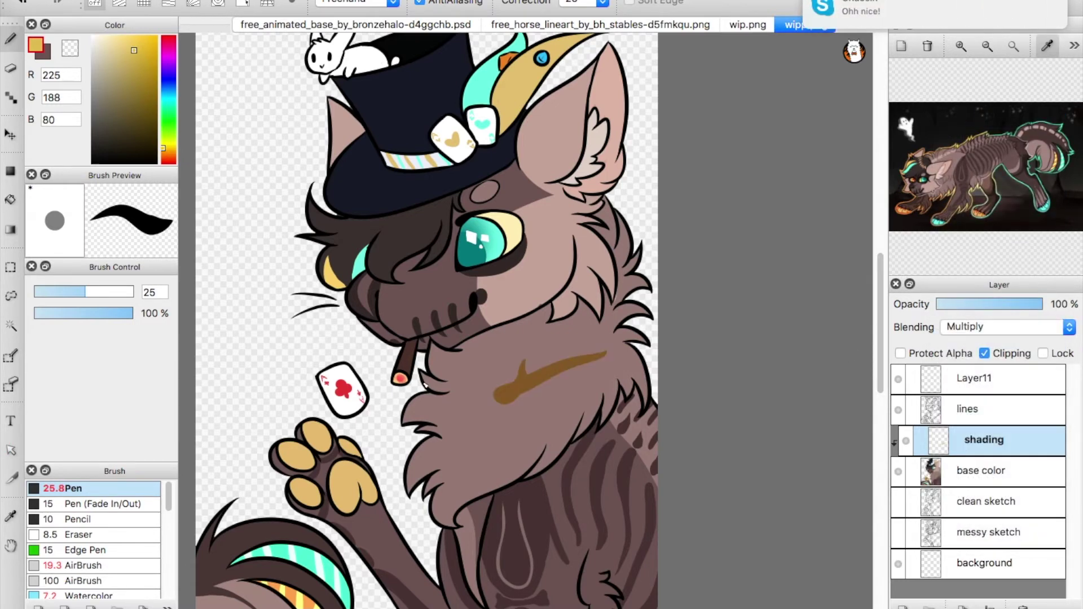
key(e)
mouse_move(486, 420)
mouse_down()
mouse_move(627, 337)
mouse_move(482, 420)
mouse_move(649, 340)
mouse_move(470, 415)
mouse_move(583, 353)
mouse_move(491, 413)
mouse_move(556, 341)
mouse_move(523, 364)
mouse_move(606, 357)
mouse_move(614, 449)
mouse_move(558, 515)
mouse_up()
key(b)
scroll(555, 412, down, 3)
key(ctrl+z)
Set the brush colour to light blue (R 130, G 201, B 226) and try it with a zigzag stroke down the chest.
mouse_move(164, 86)
mouse_down()
mouse_move(174, 87)
mouse_move(173, 50)
mouse_move(175, 97)
mouse_up()
drag(121, 50, 119, 50)
drag(507, 375, 560, 424)
mouse_move(647, 367)
mouse_down()
mouse_move(481, 372)
mouse_move(671, 307)
mouse_move(430, 328)
mouse_move(638, 265)
mouse_move(416, 258)
mouse_move(466, 145)
mouse_up()
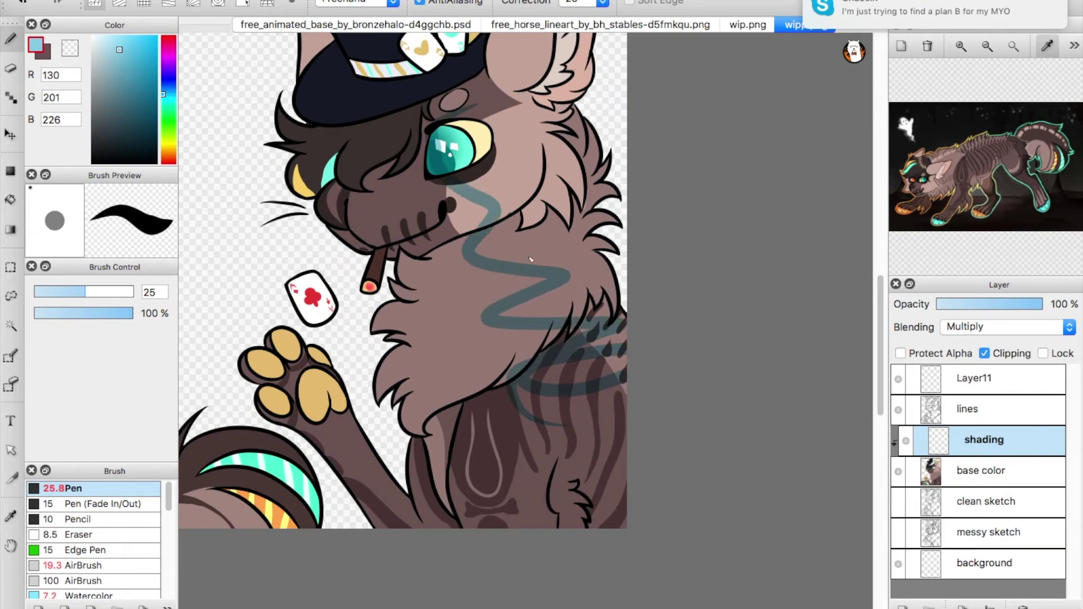
key(super+z)
scroll(571, 348, up, 2)
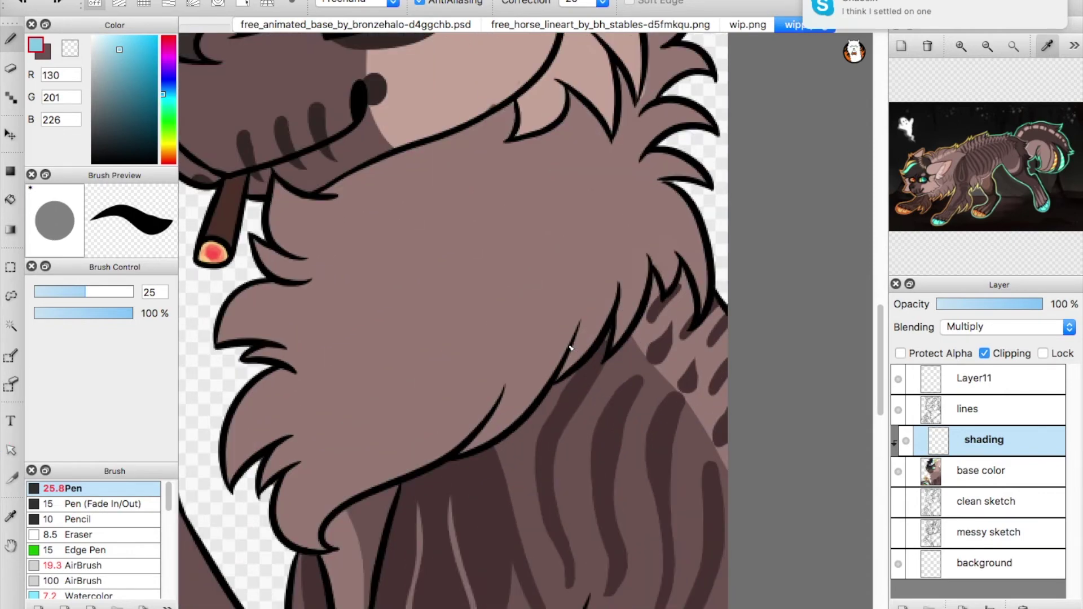
scroll(508, 170, up, 5)
scroll(508, 170, left, 4)
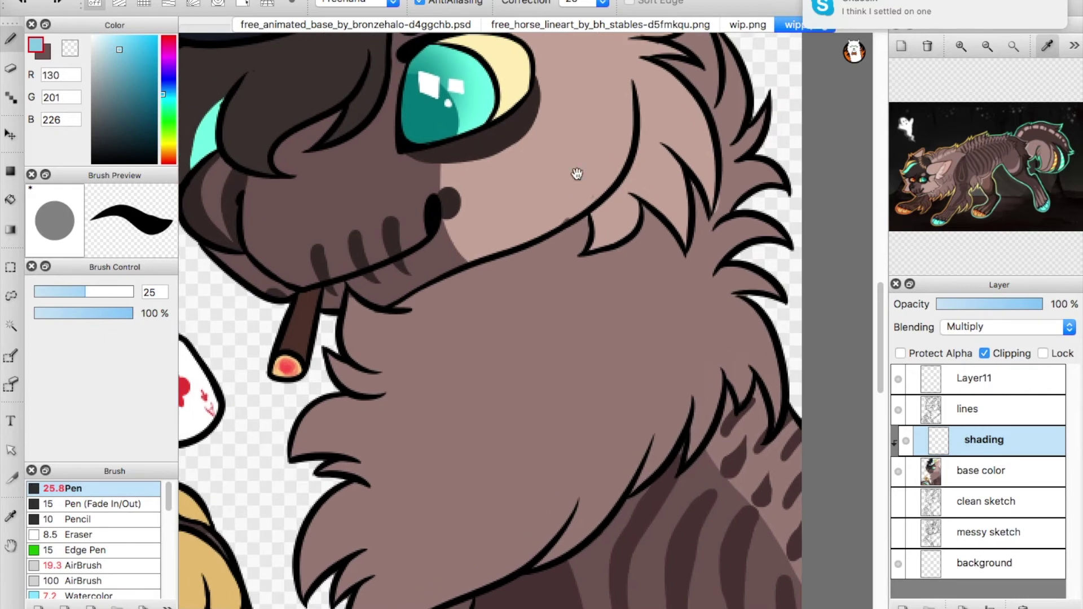
scroll(672, 235, up, 3)
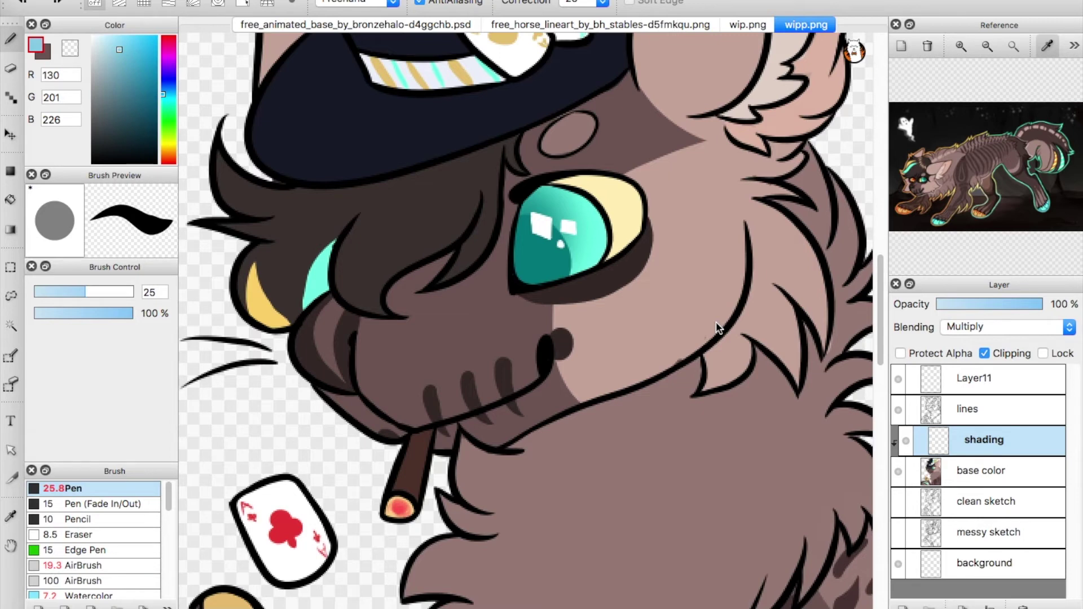
key(super+0)
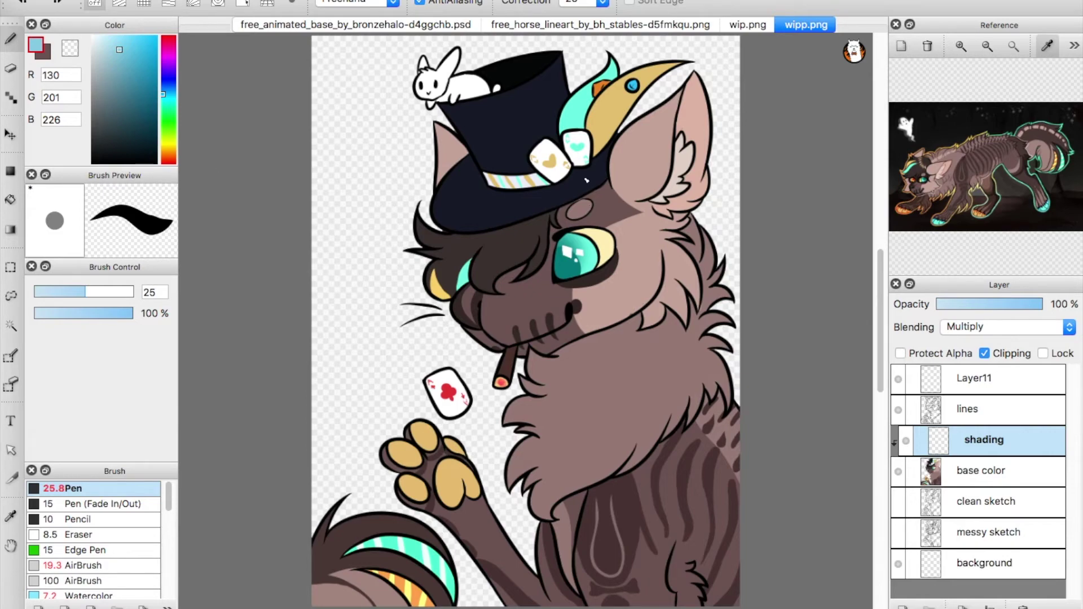
Set the Pen size to 11.3 and paint blue shadows on the fur tufts behind the cheek.
scroll(618, 313, up, 5)
drag(41, 291, 56, 291)
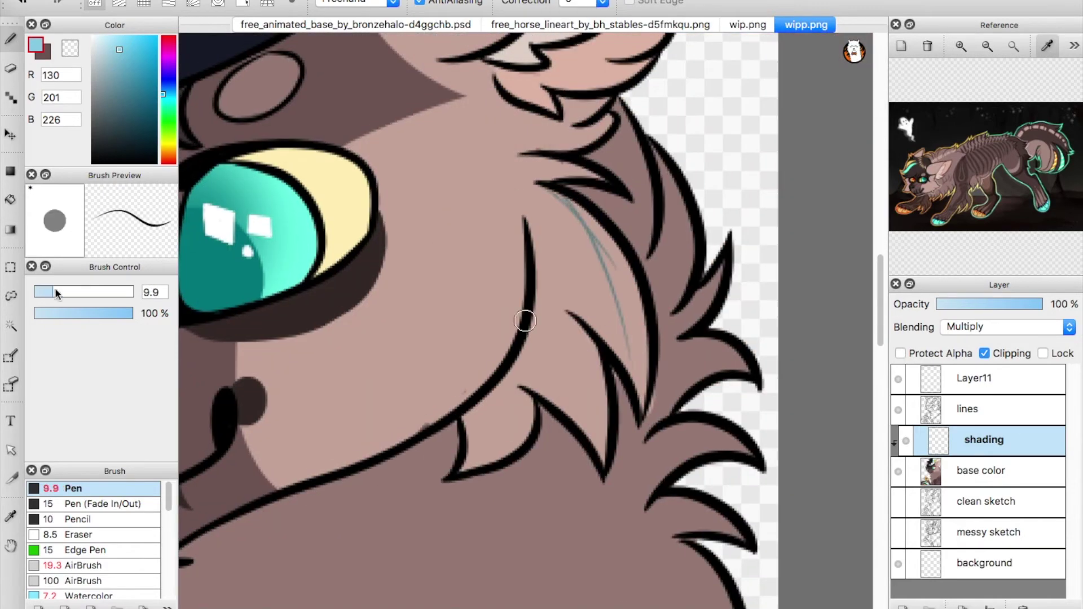
drag(545, 192, 641, 416)
drag(537, 299, 588, 424)
drag(589, 383, 598, 467)
drag(510, 375, 469, 471)
scroll(519, 395, up, 2)
Shade the near ear's outer edges, its inner fur tufts and the fur just below it.
mouse_move(530, 224)
mouse_down()
mouse_move(603, 246)
mouse_move(550, 174)
mouse_up()
scroll(565, 192, up, 6)
drag(516, 96, 584, 395)
scroll(541, 253, down, 2)
mouse_move(491, 141)
mouse_down()
mouse_move(527, 228)
mouse_move(522, 316)
mouse_up()
scroll(530, 226, down, 2)
mouse_move(578, 136)
mouse_down()
mouse_move(568, 103)
mouse_move(582, 124)
mouse_up()
mouse_move(606, 124)
mouse_down()
mouse_move(556, 226)
mouse_move(485, 302)
mouse_up()
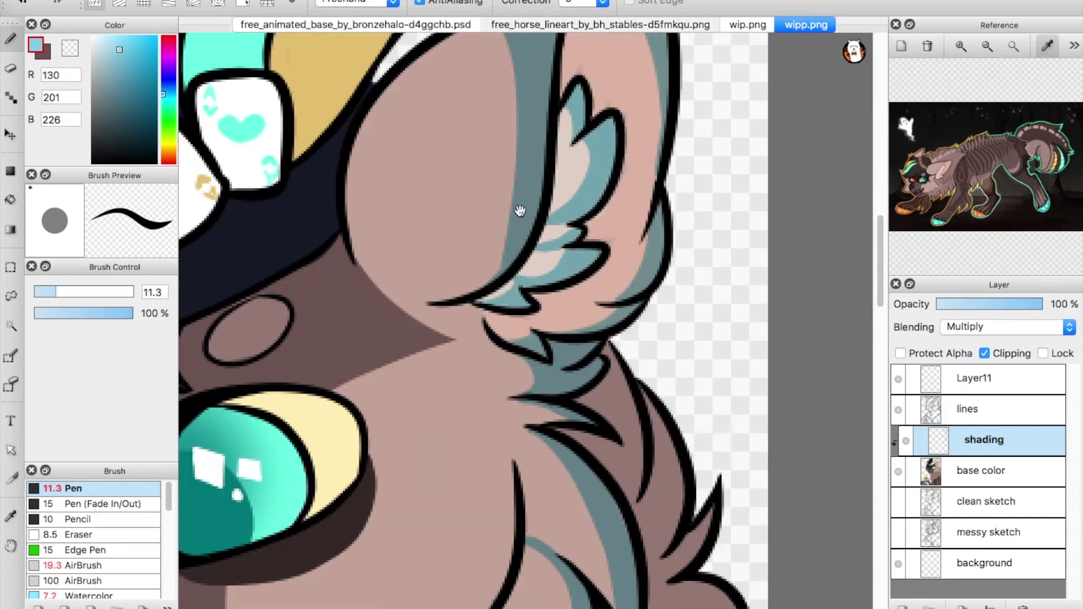
Shade the forehead around the brow spot and the upper part of the eye.
drag(517, 211, 728, 200)
drag(719, 237, 558, 222)
drag(454, 288, 497, 302)
drag(508, 389, 603, 223)
mouse_move(533, 226)
mouse_down()
mouse_move(636, 237)
mouse_move(485, 271)
mouse_up()
drag(508, 254, 634, 295)
drag(813, 150, 666, 176)
Paint strand-like shadows through the dark fringe beneath the hat brim.
mouse_move(789, 107)
mouse_down()
mouse_move(580, 215)
mouse_move(380, 459)
mouse_up()
drag(530, 291, 384, 444)
drag(577, 220, 492, 412)
mouse_move(533, 228)
mouse_down()
mouse_move(404, 442)
mouse_move(355, 451)
mouse_up()
drag(471, 243, 561, 164)
drag(474, 194, 356, 383)
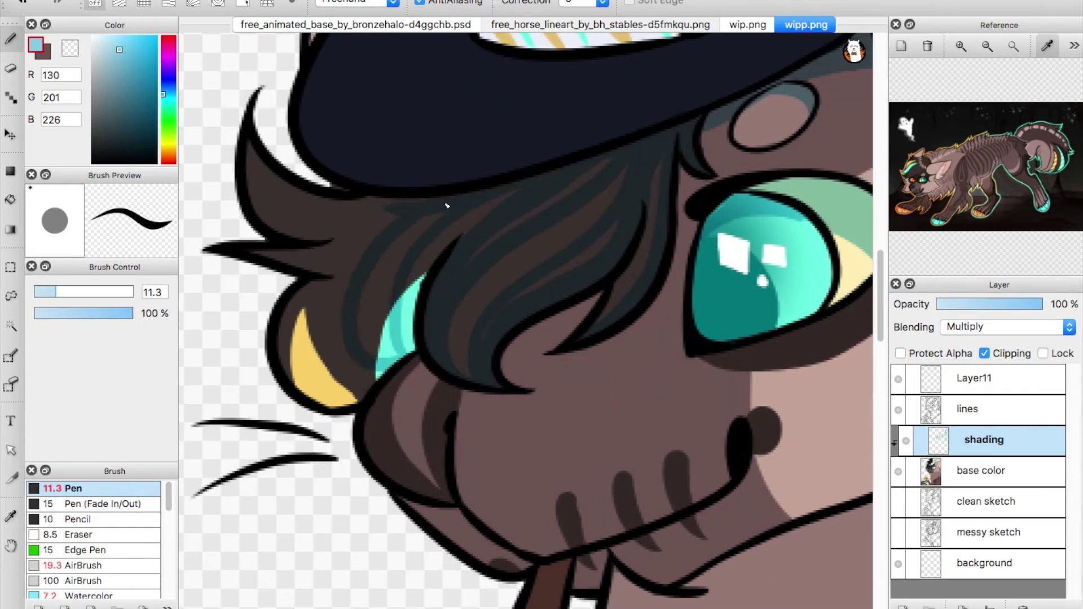
Shade the flared hair tuft beside the fringe and the yellow-tipped lock below it.
drag(397, 201, 256, 240)
drag(373, 240, 293, 327)
drag(294, 288, 361, 405)
drag(376, 405, 321, 270)
drag(320, 270, 394, 369)
drag(398, 287, 344, 231)
Shade the muzzle, the lower jaw and the cigar.
drag(539, 160, 457, 244)
drag(457, 293, 421, 216)
drag(344, 302, 441, 360)
mouse_move(474, 353)
mouse_down()
mouse_move(445, 452)
mouse_move(686, 316)
mouse_up()
drag(677, 85, 610, 347)
Shade the hat brim, the two heart cards, the striped hatband and both feathers.
mouse_move(743, 35)
mouse_down()
mouse_move(675, 290)
mouse_move(747, 268)
mouse_up()
drag(608, 259, 623, 151)
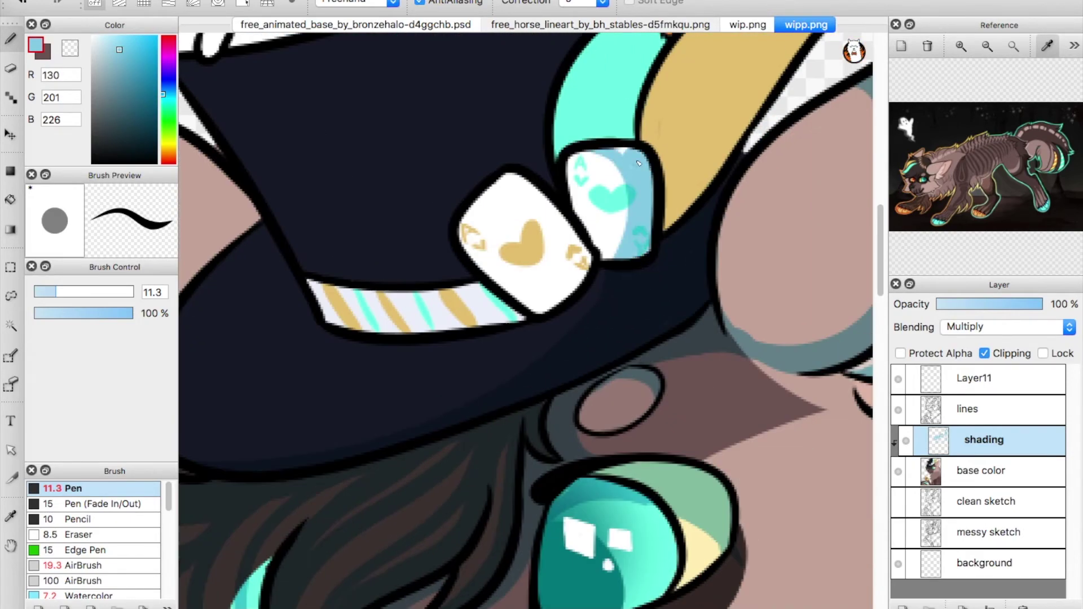
drag(500, 180, 542, 310)
drag(381, 294, 395, 331)
drag(705, 112, 561, 320)
mouse_move(528, 429)
mouse_down()
mouse_move(672, 154)
mouse_move(629, 273)
mouse_up()
mouse_move(474, 229)
mouse_down()
mouse_move(489, 350)
mouse_move(579, 127)
mouse_up()
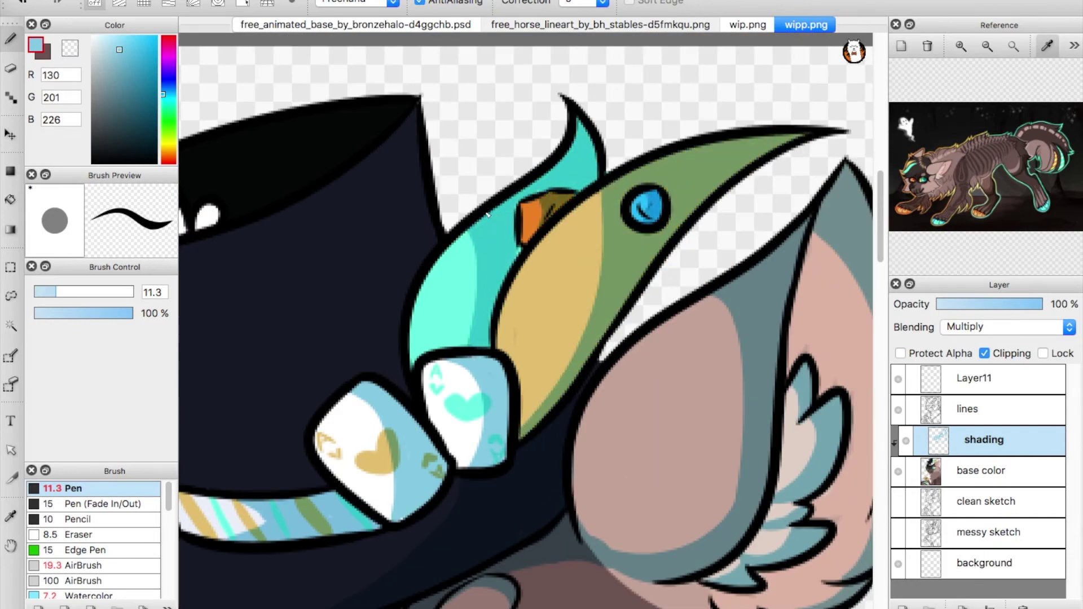
Shade the hat's crown and the white rabbit's body, paws and near ear.
drag(304, 427, 503, 399)
mouse_move(390, 224)
mouse_down()
mouse_move(503, 399)
mouse_move(488, 246)
mouse_up()
drag(420, 76, 612, 107)
drag(555, 184, 576, 254)
drag(503, 186, 592, 257)
drag(482, 113, 458, 183)
drag(465, 254, 488, 279)
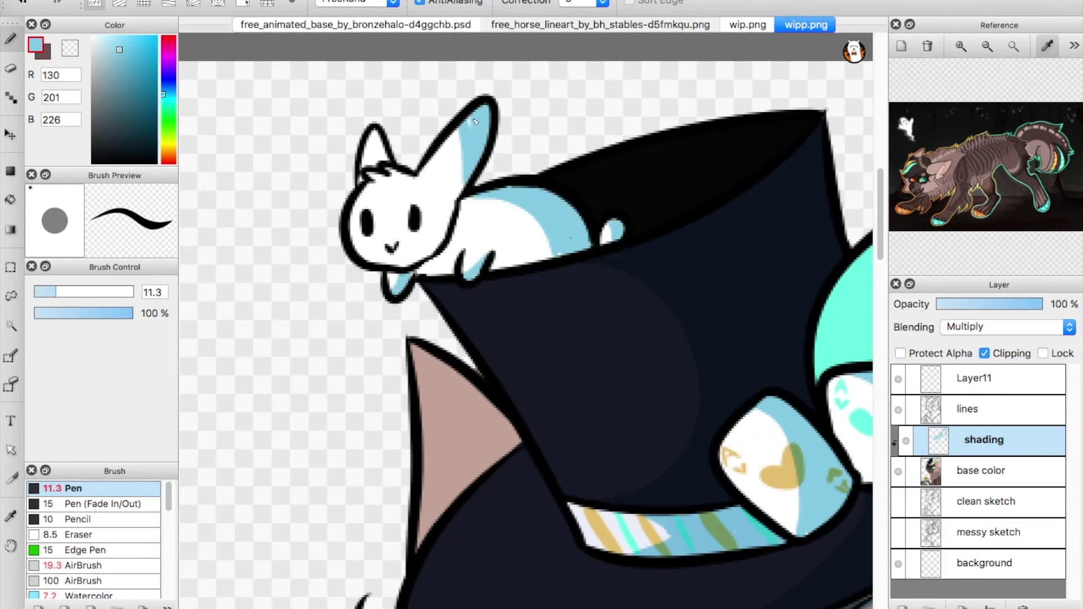
Shade the rabbit's far ear and the character's far ear beside the hat.
drag(381, 131, 372, 167)
drag(517, 480, 475, 247)
drag(496, 497, 474, 246)
Shade the leg beneath the chest fur and the edge of the raised foreleg.
drag(390, 231, 460, 428)
drag(438, 242, 598, 161)
drag(621, 415, 549, 252)
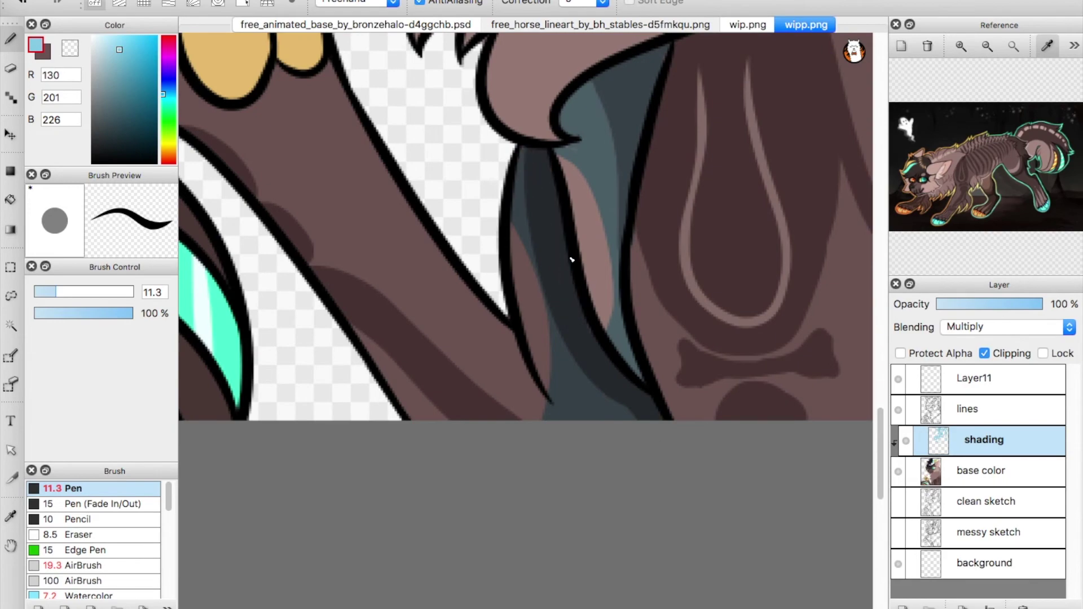
drag(407, 265, 401, 417)
drag(395, 254, 516, 371)
drag(539, 451, 373, 197)
Shade the raised paw's yellow pads and the fur between the toes.
drag(395, 169, 426, 216)
mouse_move(423, 220)
mouse_down()
mouse_move(444, 163)
mouse_move(358, 257)
mouse_up()
drag(316, 186, 437, 236)
mouse_move(356, 285)
mouse_down()
mouse_move(397, 212)
mouse_move(407, 263)
mouse_up()
drag(417, 184, 454, 108)
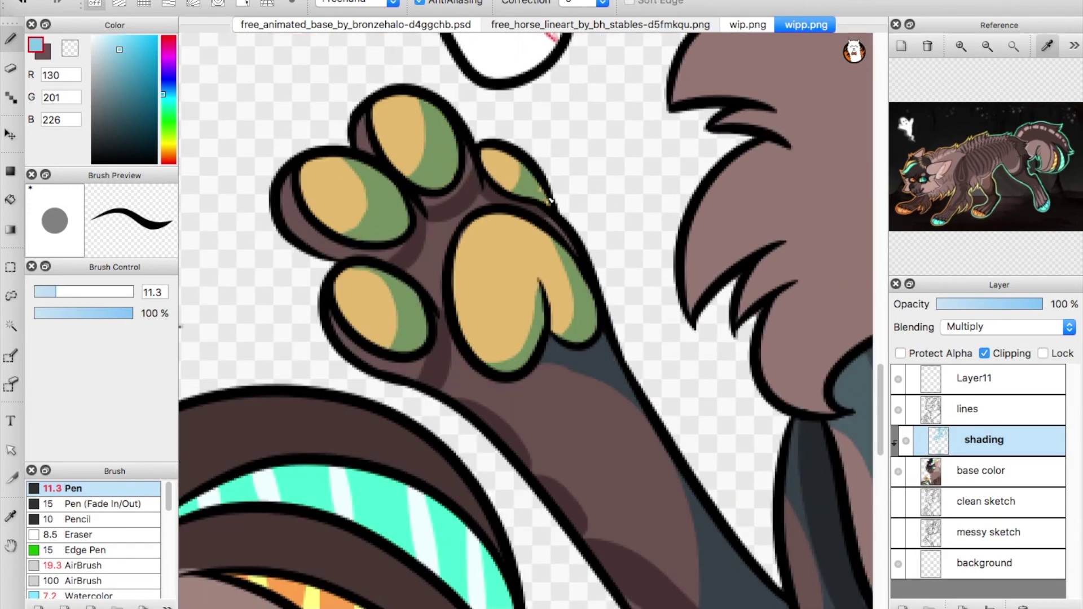
Shade the fur tuft on the character's lower body.
drag(750, 361, 225, 172)
drag(665, 368, 738, 363)
drag(679, 304, 717, 351)
drag(665, 398, 755, 411)
drag(666, 418, 764, 457)
drag(762, 468, 701, 469)
Shade the tail's spike, its dark bands and the lighter fur at its base.
drag(237, 339, 784, 319)
mouse_move(438, 158)
mouse_down()
mouse_move(408, 205)
mouse_move(369, 356)
mouse_up()
drag(387, 355, 675, 218)
key(super+z)
drag(612, 206, 804, 333)
drag(564, 308, 771, 418)
drag(801, 451, 604, 311)
drag(623, 416, 670, 336)
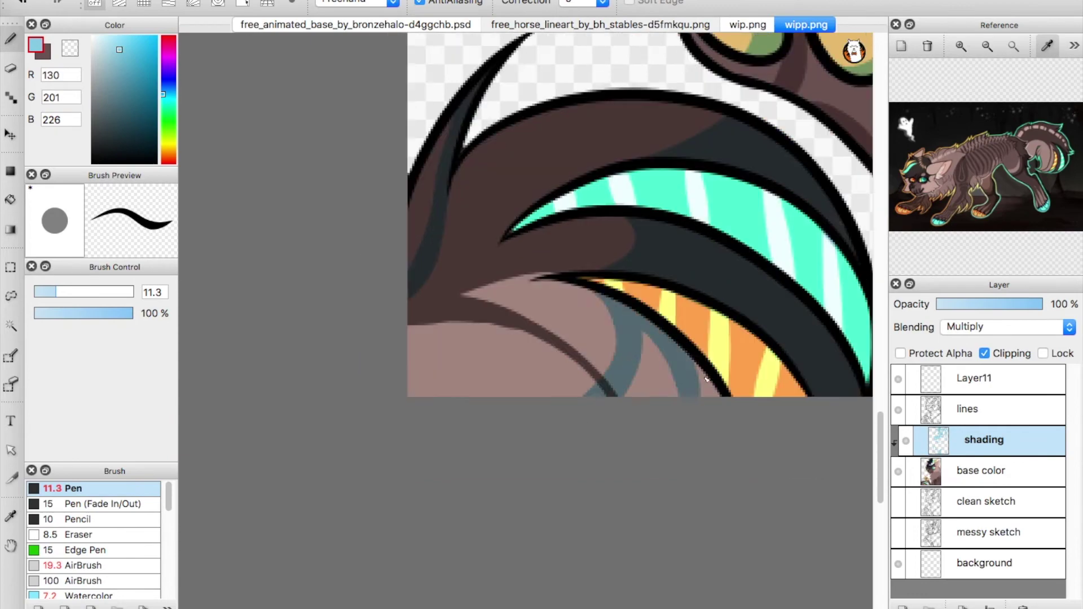
Paint curved shadow strands on the chest fur directly under the jaw.
drag(429, 113, 452, 564)
drag(347, 322, 293, 305)
key(super+z)
drag(455, 302, 637, 94)
mouse_move(285, 210)
mouse_down()
mouse_move(539, 248)
mouse_move(629, 116)
mouse_up()
drag(383, 237, 615, 135)
drag(361, 221, 630, 93)
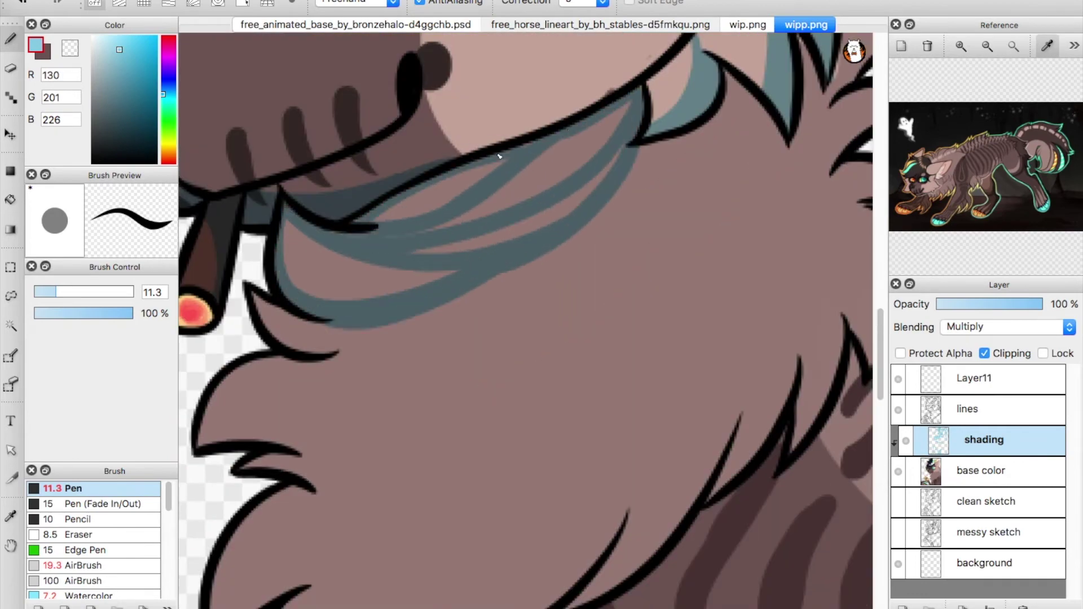
Extend the shadow strands from the upper chest out to the fur tufts along the chest's front edge.
drag(507, 294, 556, 193)
drag(309, 220, 600, 145)
drag(248, 343, 601, 148)
drag(254, 333, 580, 163)
drag(364, 389, 479, 309)
drag(438, 351, 415, 301)
drag(246, 502, 473, 242)
mouse_move(238, 454)
mouse_down()
mouse_move(394, 327)
mouse_move(378, 214)
mouse_up()
Paint long shadow strands down the lower chest fur, redoing one stroke.
drag(508, 107, 595, 375)
key(super+z)
drag(612, 63, 368, 451)
drag(451, 225, 419, 346)
drag(384, 372, 607, 271)
drag(556, 73, 443, 305)
drag(599, 198, 440, 309)
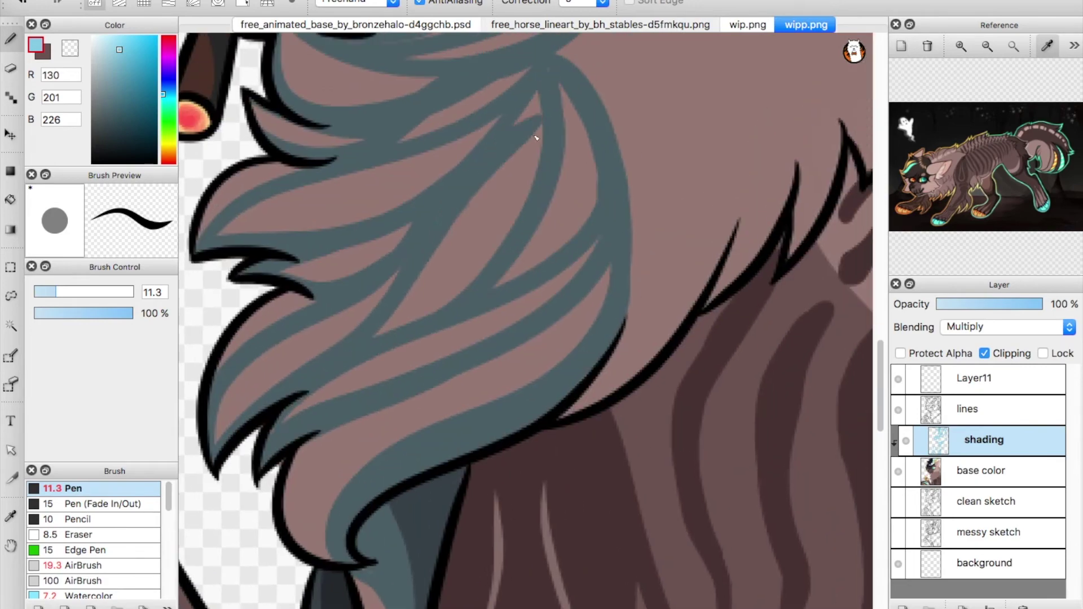
Fan shadow strands across the back half of the chest fur toward the shoulder.
drag(620, 225, 318, 362)
drag(256, 201, 420, 367)
drag(395, 265, 399, 426)
drag(436, 311, 499, 257)
drag(361, 204, 451, 382)
drag(333, 135, 548, 299)
drag(534, 261, 468, 401)
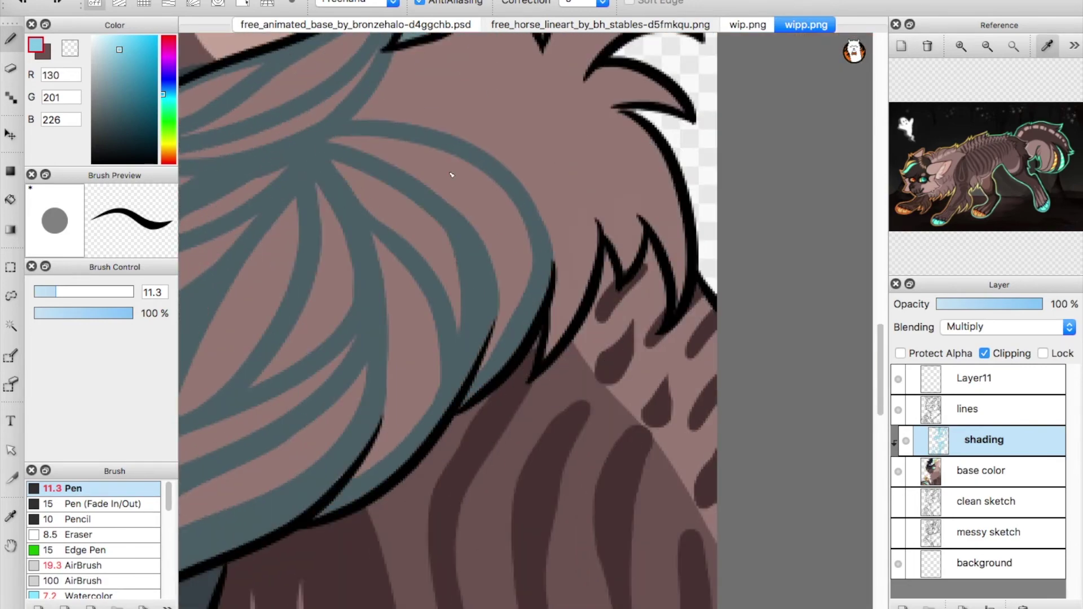
Fill the chest fur nearest the shoulder and neck edge with further shadow strands.
drag(452, 174, 411, 273)
drag(316, 211, 432, 113)
drag(402, 232, 496, 141)
drag(430, 223, 454, 101)
drag(504, 155, 488, 101)
mouse_move(530, 297)
mouse_down()
mouse_move(455, 198)
mouse_move(598, 260)
mouse_up()
mouse_move(508, 141)
mouse_down()
mouse_move(517, 260)
mouse_move(619, 162)
mouse_up()
drag(511, 220, 544, 107)
Shade the fur tufts along the back of the neck and behind the cheek.
drag(592, 85, 513, 238)
mouse_move(493, 288)
mouse_down()
mouse_move(562, 228)
mouse_move(537, 369)
mouse_up()
drag(448, 141, 483, 333)
drag(452, 395, 508, 253)
drag(395, 507, 621, 84)
drag(333, 409, 660, 87)
drag(347, 352, 524, 237)
drag(734, 135, 435, 259)
drag(499, 229, 559, 232)
Lower the shading layer's opacity to 58 % and toggle its visibility repeatedly to compare the drawing with and without shading.
scroll(579, 263, down, 5)
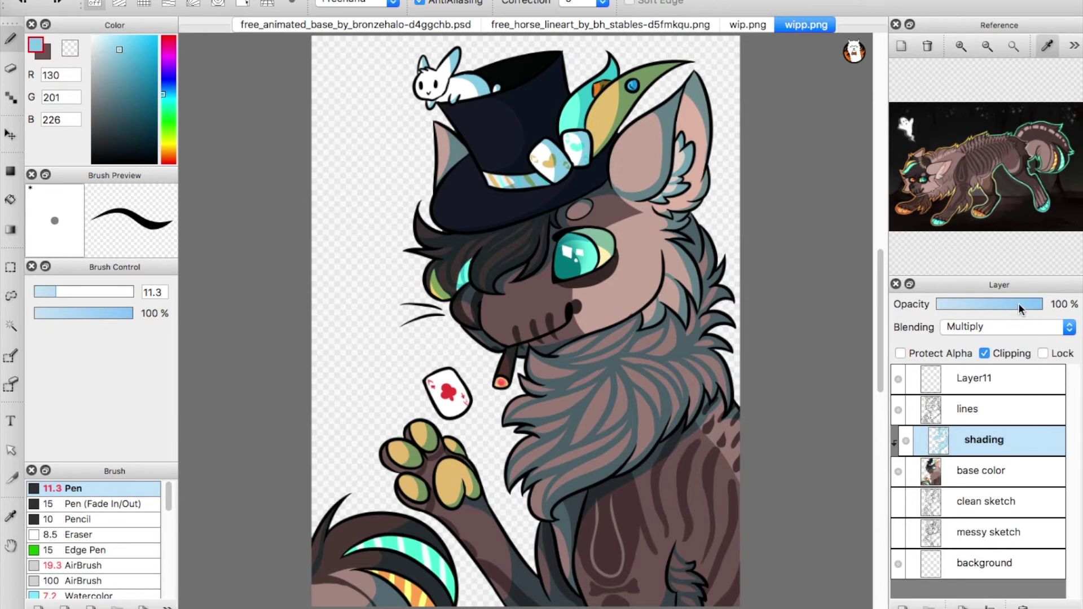
drag(966, 307, 993, 299)
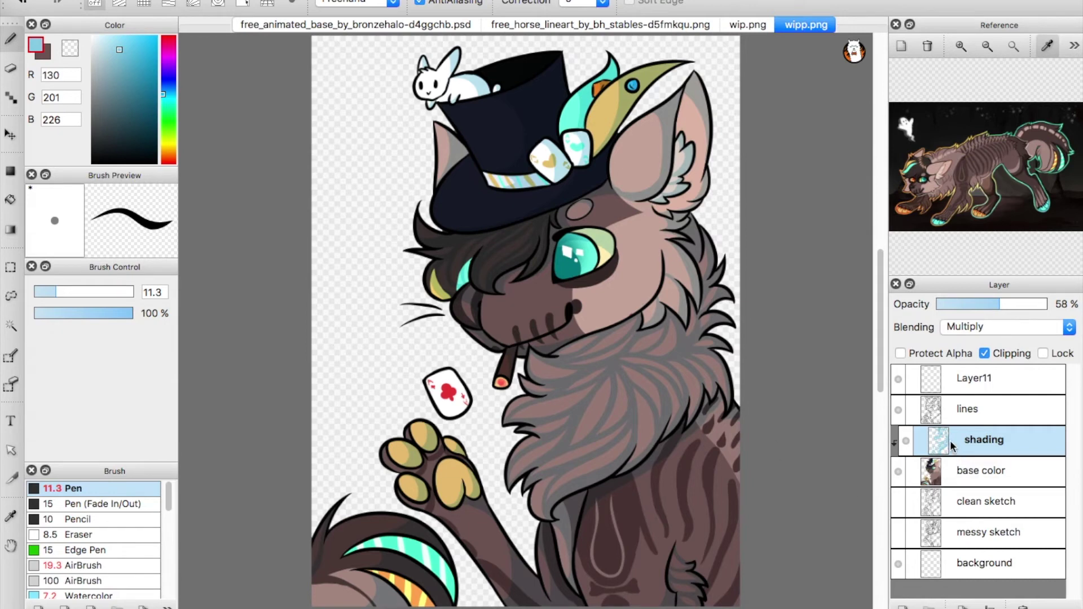
click(906, 446)
click(906, 446)
click(907, 446)
click(906, 446)
click(907, 445)
click(907, 446)
click(906, 446)
click(907, 445)
Airbrush soft shading over the character at size 155 and 18 % brush opacity, and lower the shading layer's opacity to 49 %.
click(89, 566)
mouse_move(79, 291)
mouse_down()
mouse_move(107, 291)
mouse_move(53, 314)
mouse_up()
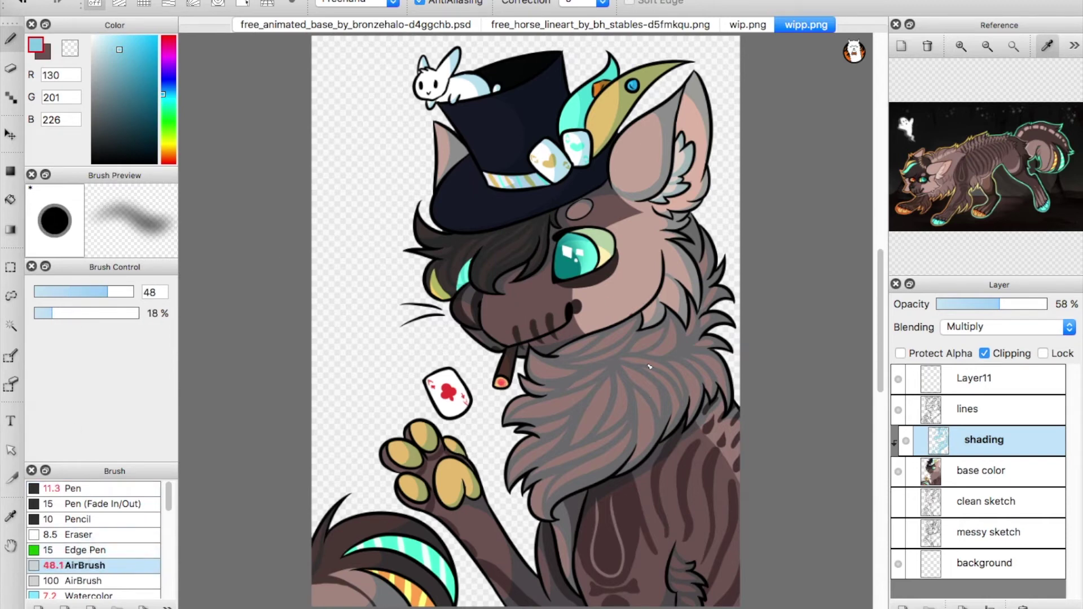
drag(107, 291, 137, 292)
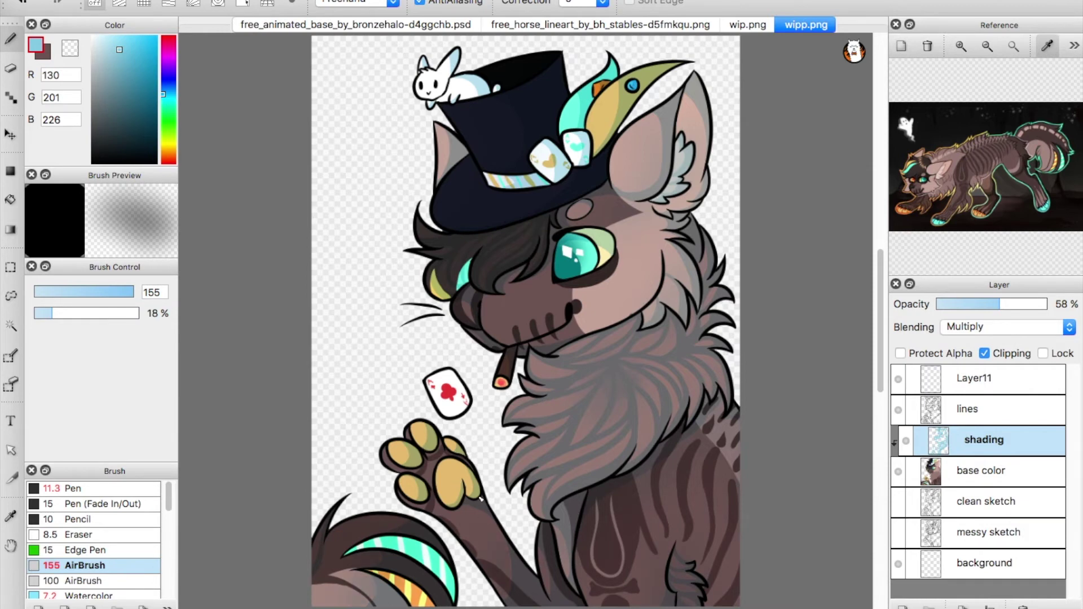
drag(973, 303, 989, 300)
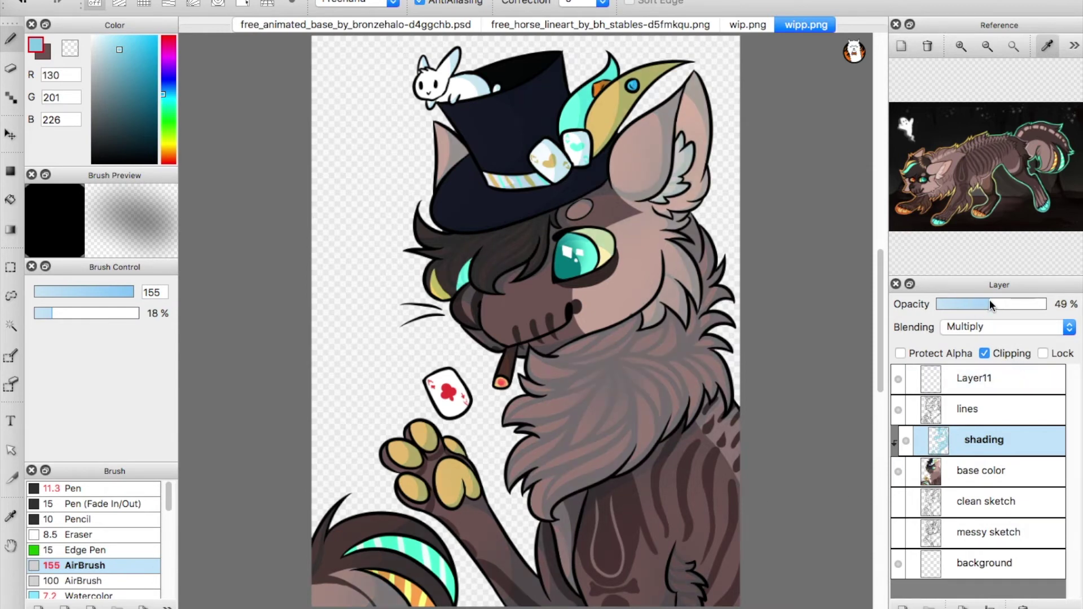
Add a new layer directly above the base color layer.
click(975, 473)
click(903, 607)
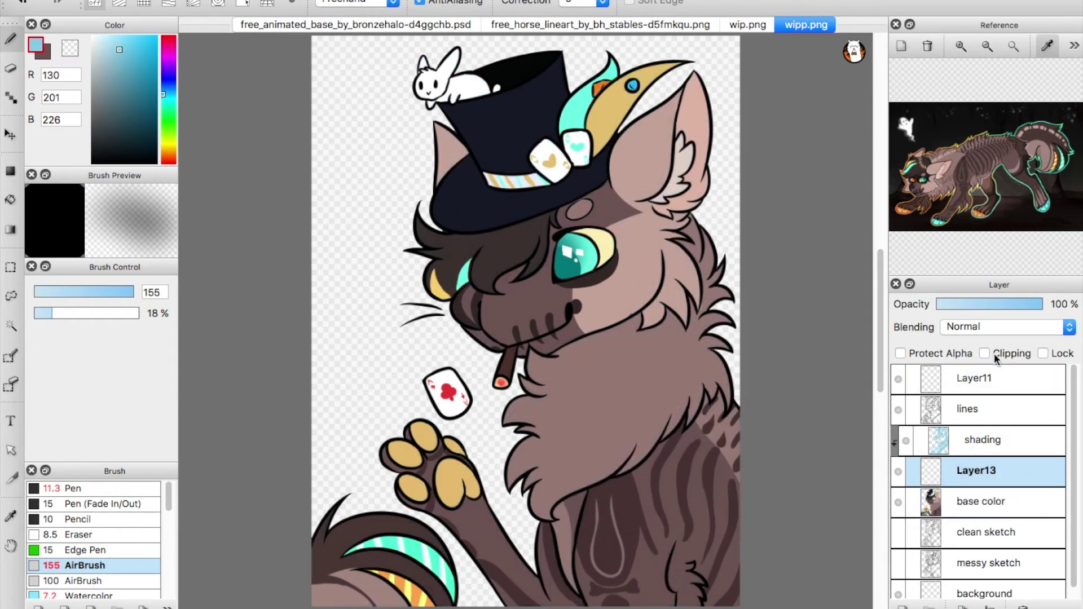
Enable clipping on the new layer and move it directly above the shading layer.
click(993, 358)
mouse_move(986, 441)
mouse_down()
mouse_move(983, 426)
mouse_move(970, 528)
mouse_move(976, 423)
mouse_move(979, 439)
mouse_up()
Airbrush soft white highlights on the hat, muzzle, cheek, chest and tail, and set the highlight layer's blending to Overlay.
click(111, 91)
click(93, 37)
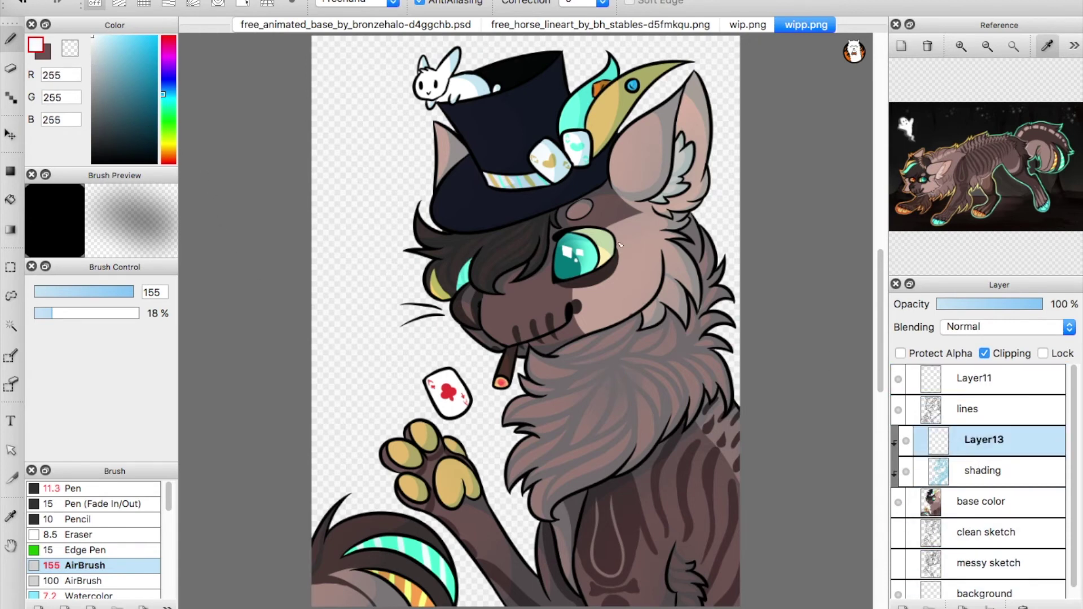
drag(501, 316, 505, 323)
drag(484, 122, 480, 186)
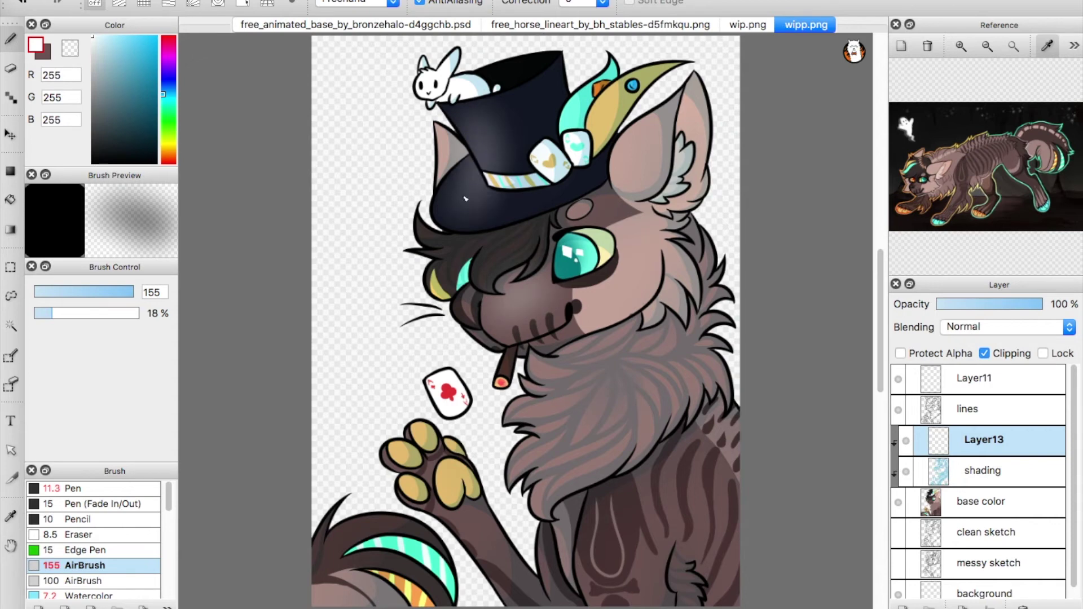
drag(627, 158, 637, 187)
drag(566, 370, 559, 428)
drag(623, 502, 612, 556)
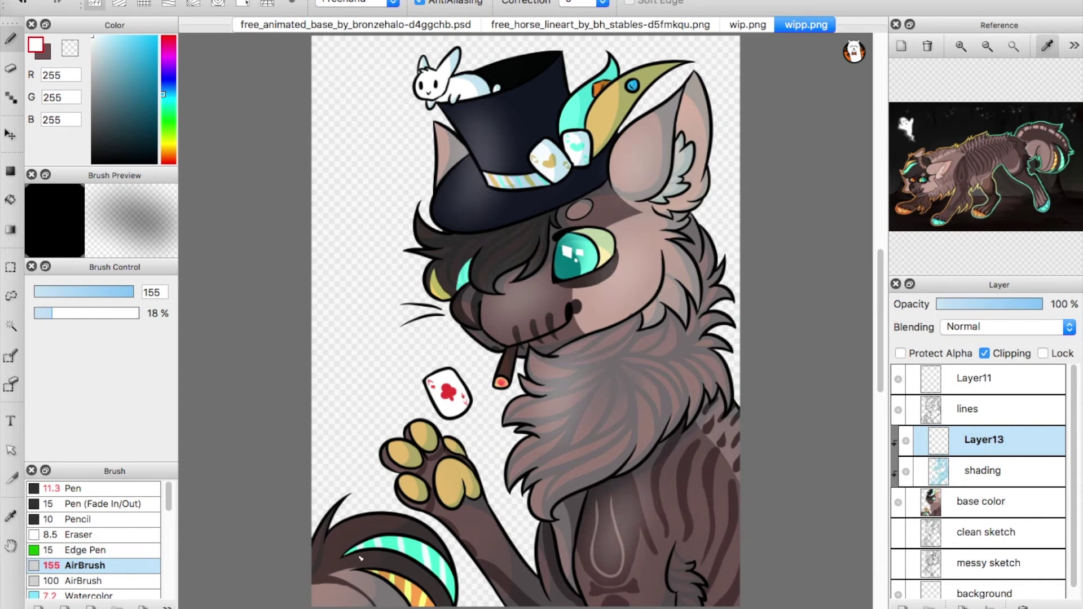
drag(361, 558, 338, 570)
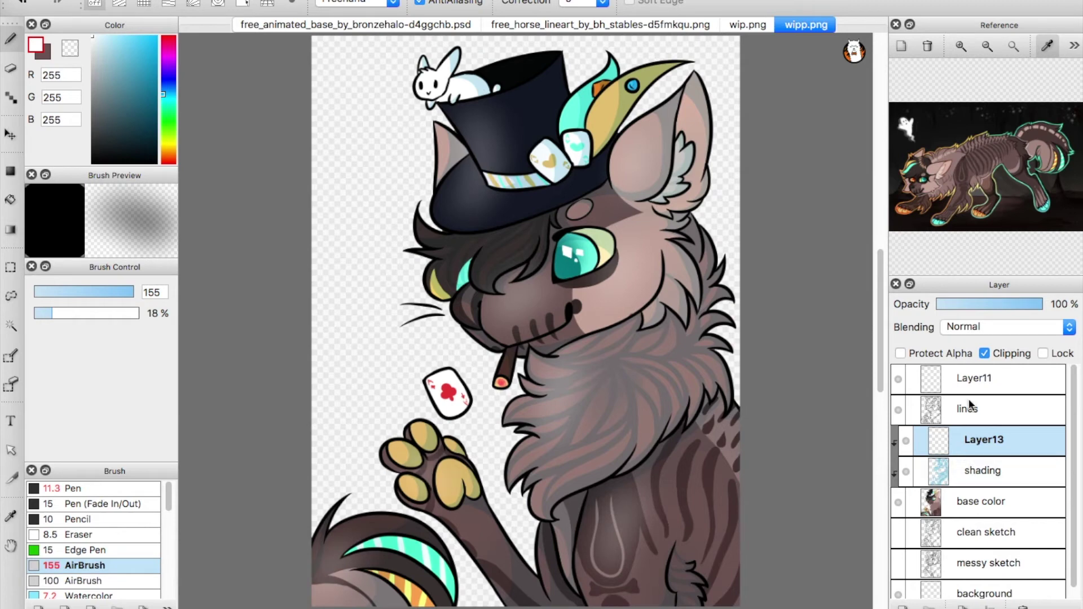
click(993, 327)
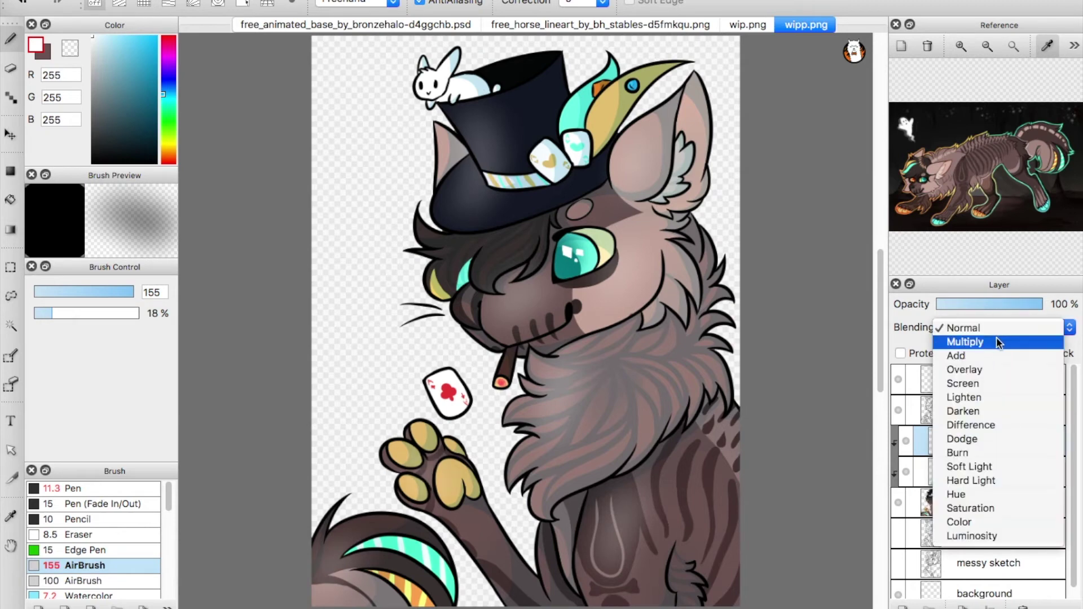
click(987, 370)
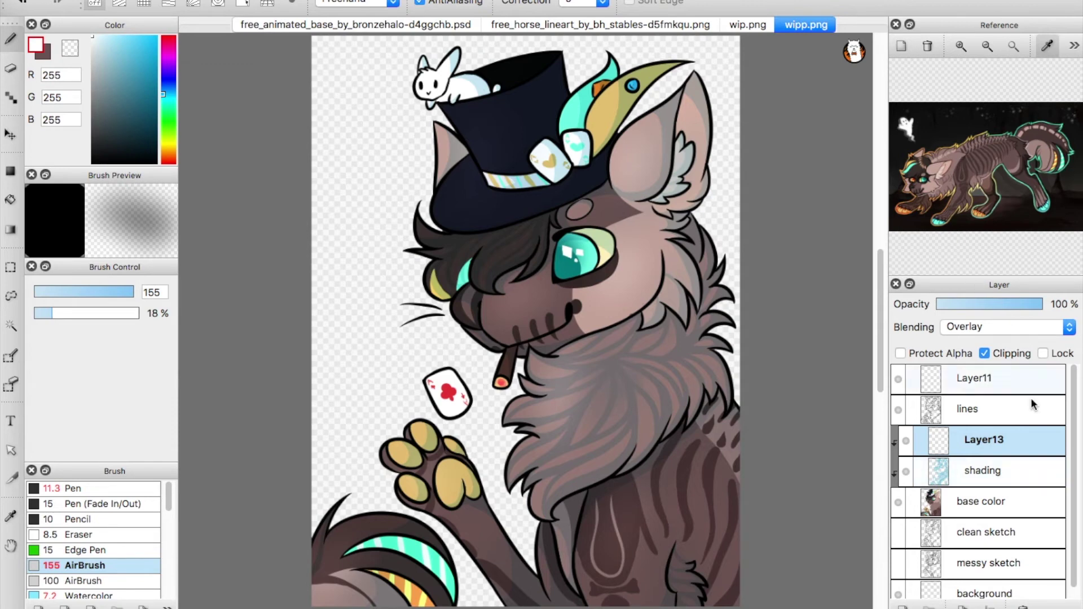
Make Layer11 the active layer and set the brush colour to mid grey (138, 138, 138).
click(961, 390)
scroll(480, 423, up, 3)
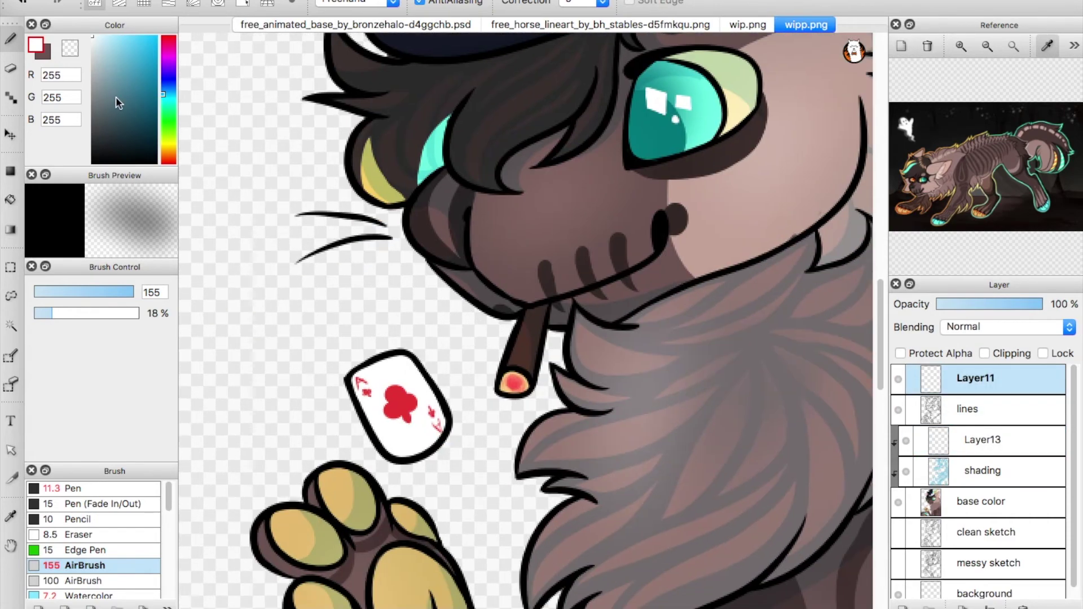
drag(112, 99, 89, 92)
Try to airbrush grey smoke rising from the cigarette at brush size 70.
click(92, 486)
drag(56, 291, 78, 291)
click(100, 566)
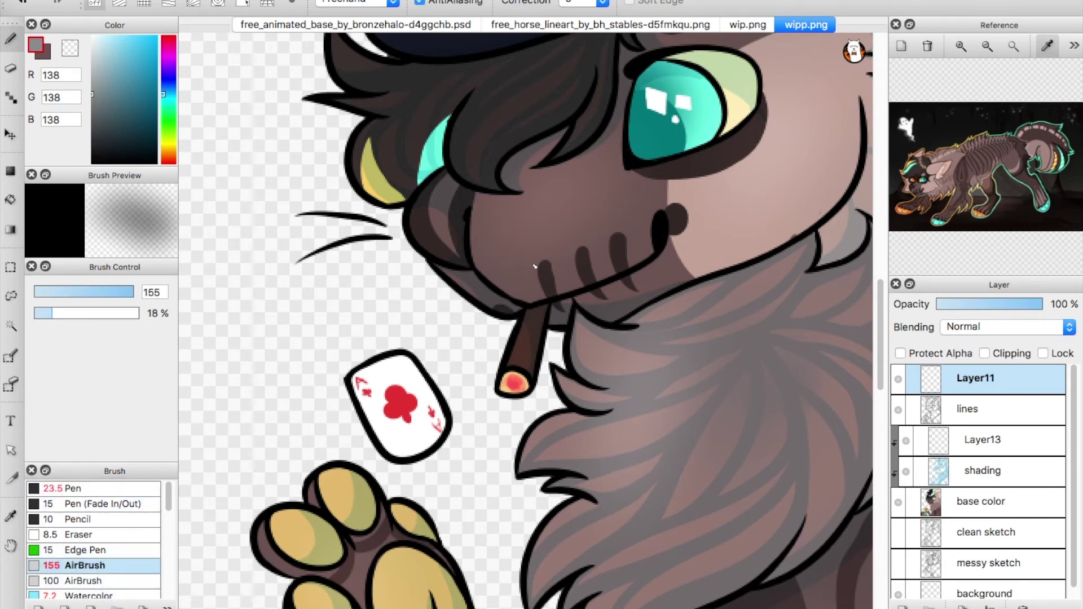
drag(496, 240, 556, 283)
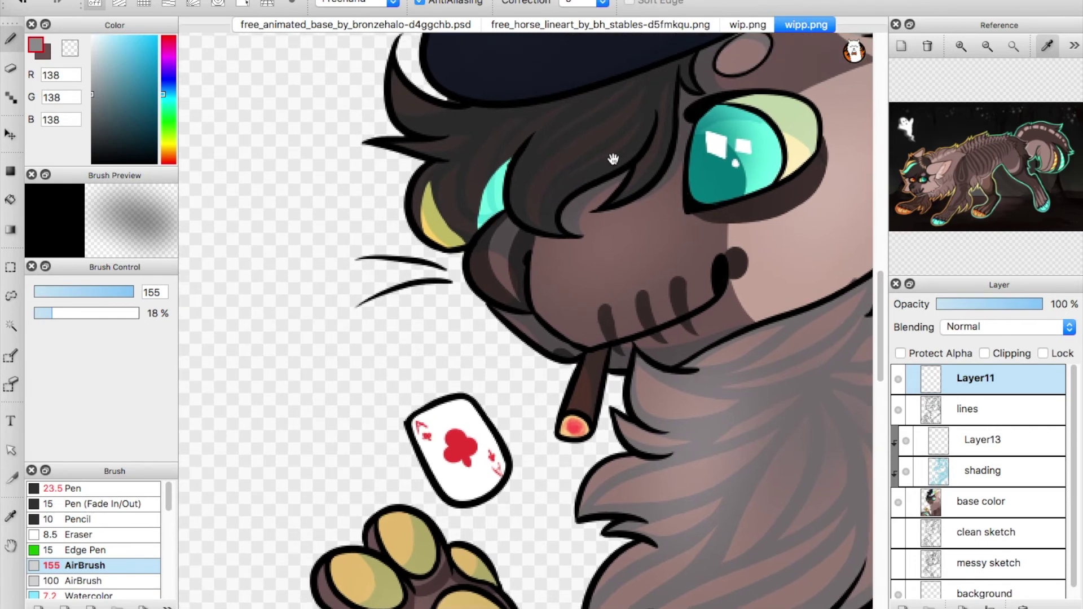
drag(655, 221, 648, 250)
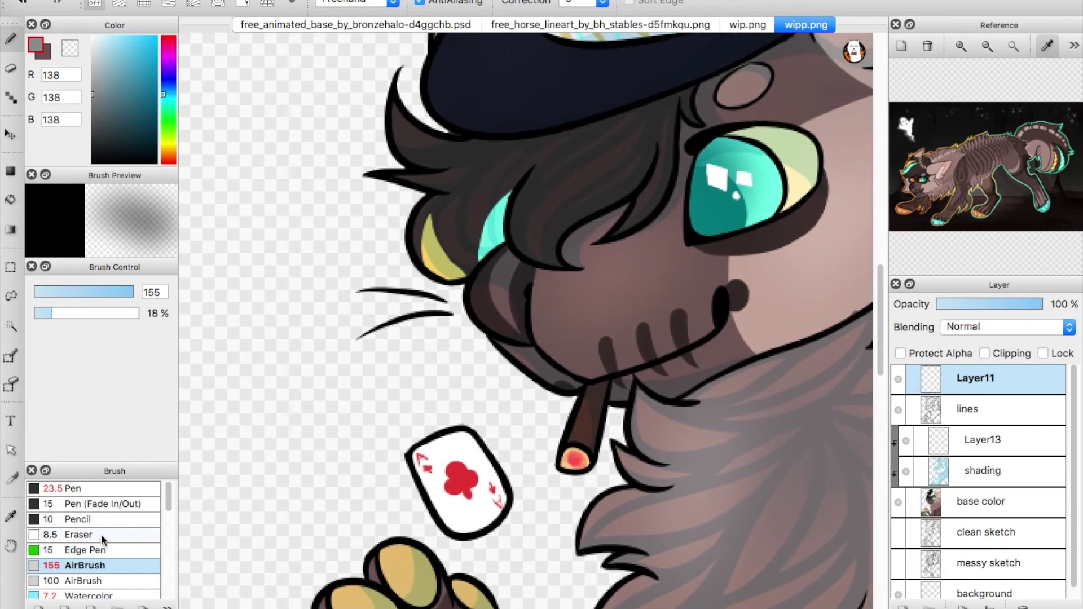
drag(120, 293, 115, 294)
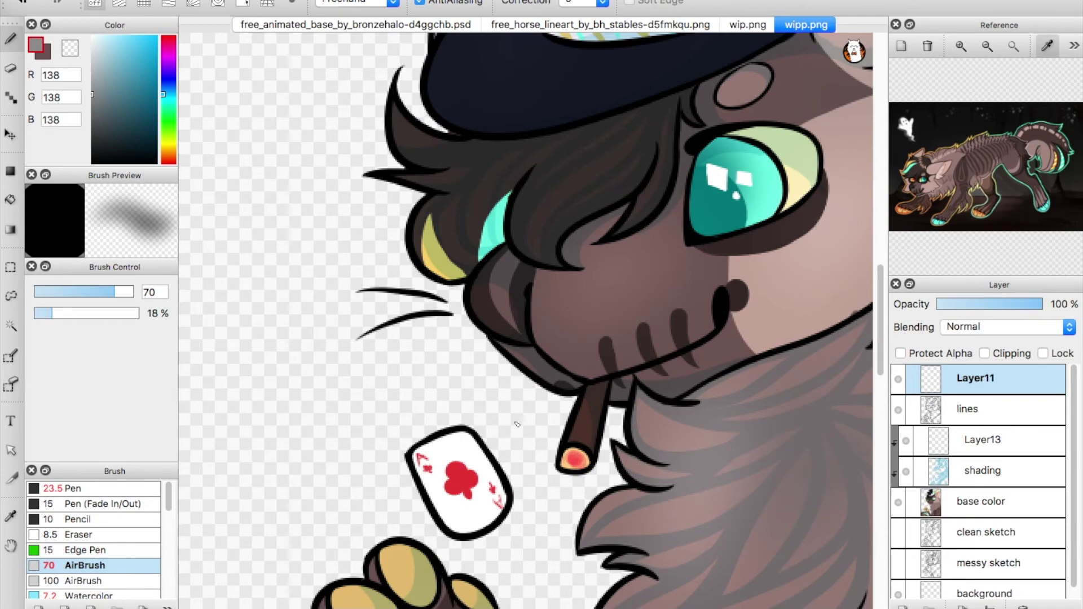
drag(559, 453, 522, 263)
key(super+0)
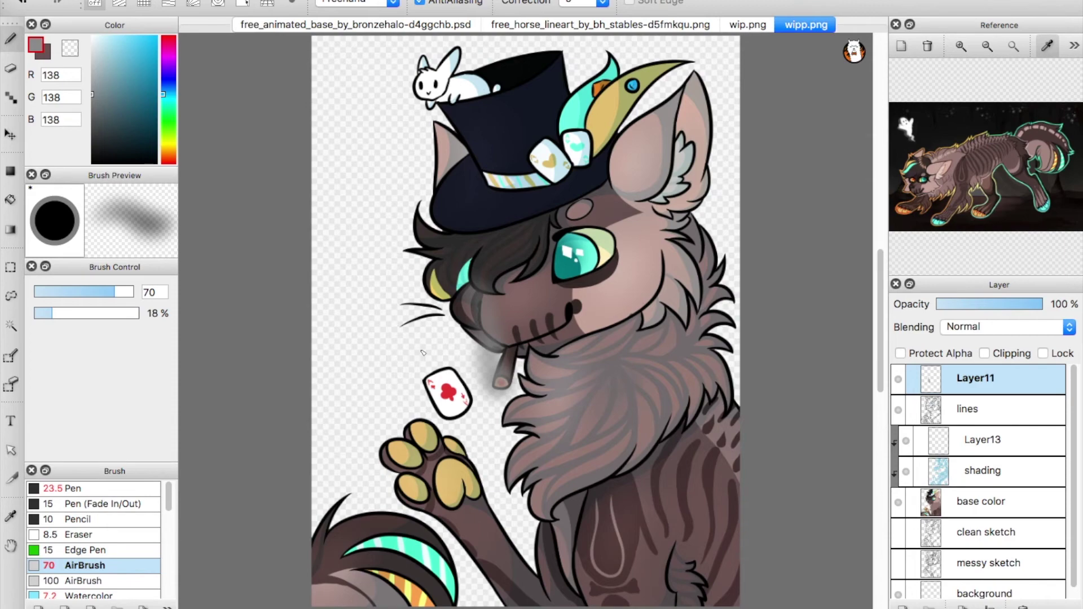
key(super+z)
Paint a round grey smoke spot over the cigarette's tip with the Pen at size 35, and lower the layer's opacity to 43 %.
drag(520, 463, 539, 489)
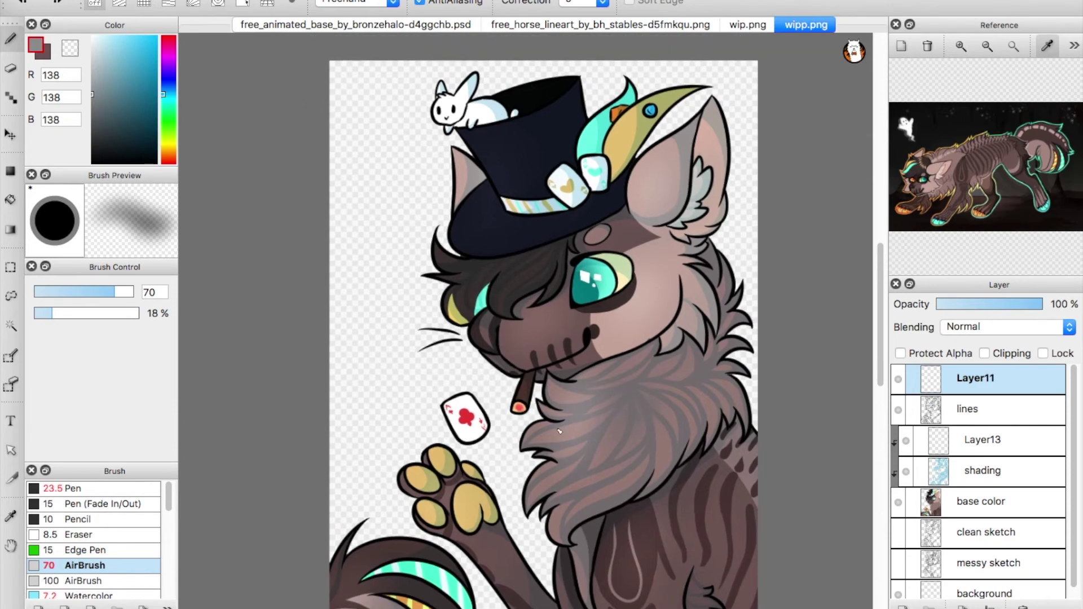
key(super+plus)
key(super+plus)
key(super+plus)
key(super+plus)
scroll(559, 432, down, 5)
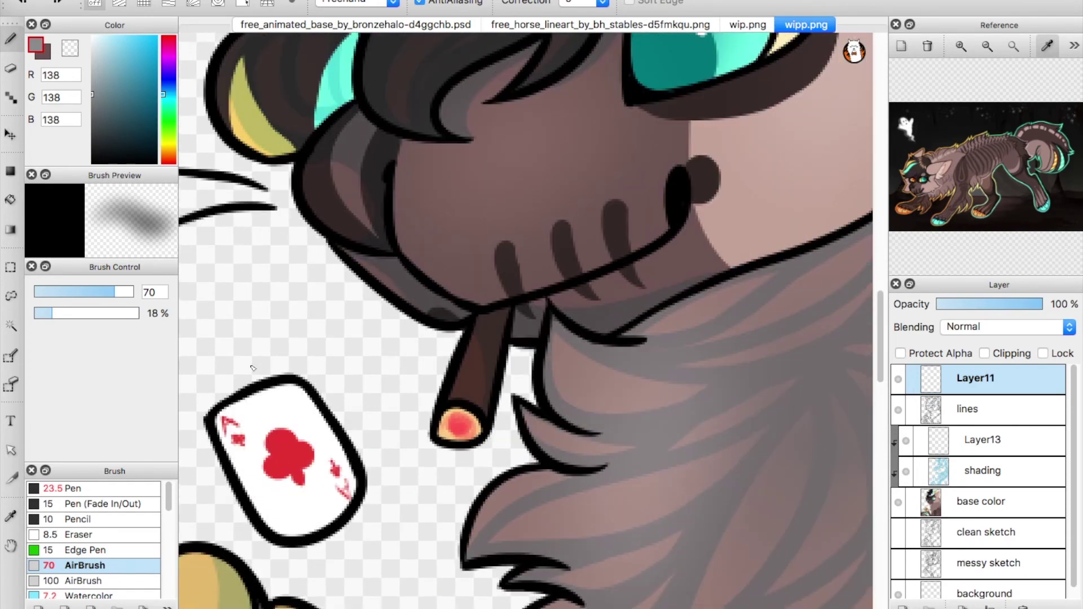
click(105, 487)
drag(90, 294, 95, 293)
drag(455, 412, 455, 418)
drag(1011, 312, 960, 314)
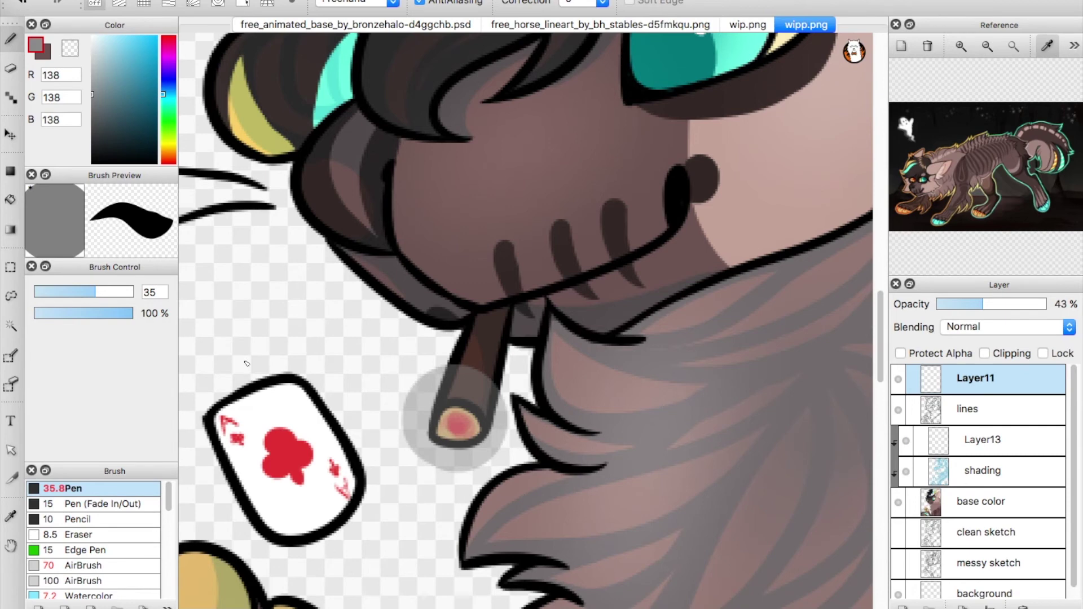
Draw curling smoke wisps from the cigarette's tip up over the muzzle with the Pen at size 7.3.
click(46, 292)
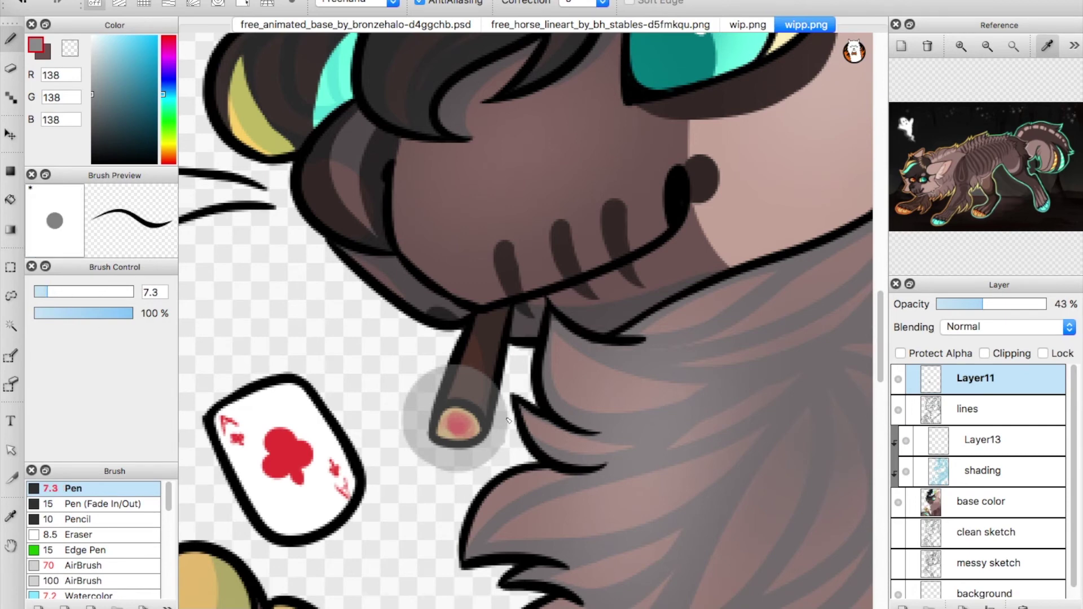
mouse_move(497, 395)
mouse_down()
mouse_move(401, 295)
mouse_move(437, 233)
mouse_move(387, 160)
mouse_move(416, 167)
mouse_move(416, 246)
mouse_move(379, 316)
mouse_move(385, 387)
mouse_up()
mouse_move(395, 290)
mouse_down()
mouse_move(402, 414)
mouse_move(410, 384)
mouse_move(378, 372)
mouse_move(439, 463)
mouse_up()
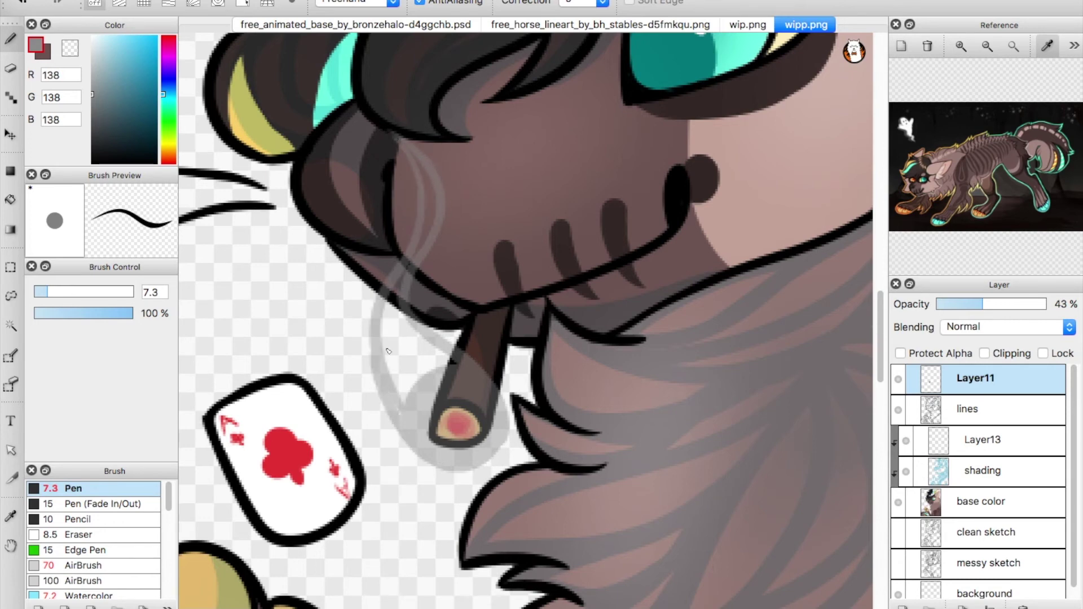
drag(415, 425, 407, 286)
mouse_move(411, 395)
mouse_down()
mouse_move(402, 279)
mouse_move(417, 409)
mouse_up()
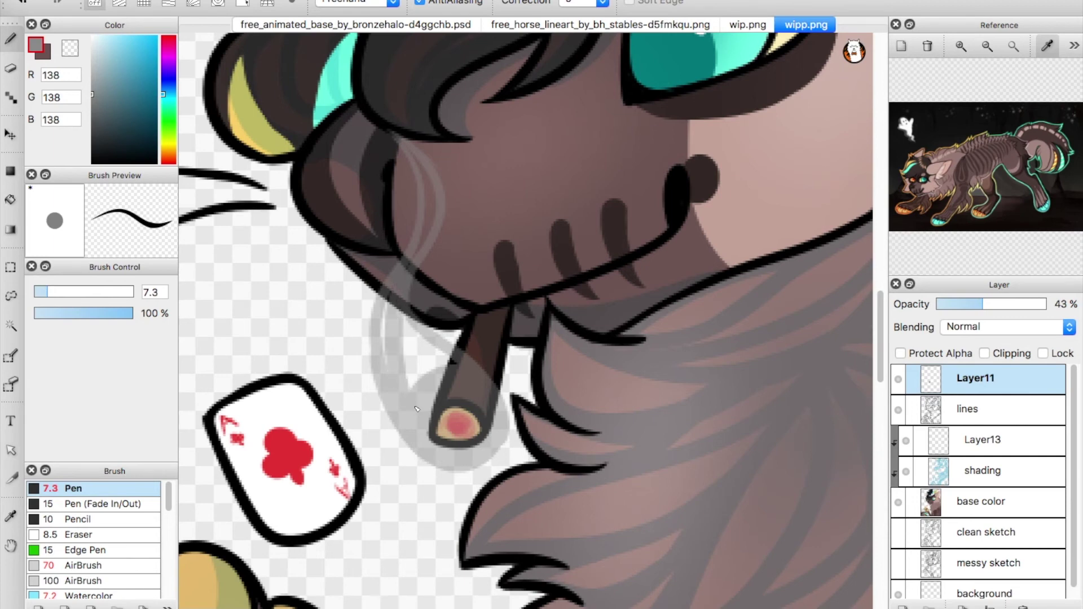
mouse_move(436, 197)
mouse_down()
mouse_move(422, 246)
mouse_move(431, 225)
mouse_up()
Try filling the gap inside the lower smoke curl, and undo the last smoke strokes.
mouse_move(390, 301)
mouse_down()
mouse_move(400, 351)
mouse_move(405, 342)
mouse_move(462, 371)
mouse_up()
key(super+z)
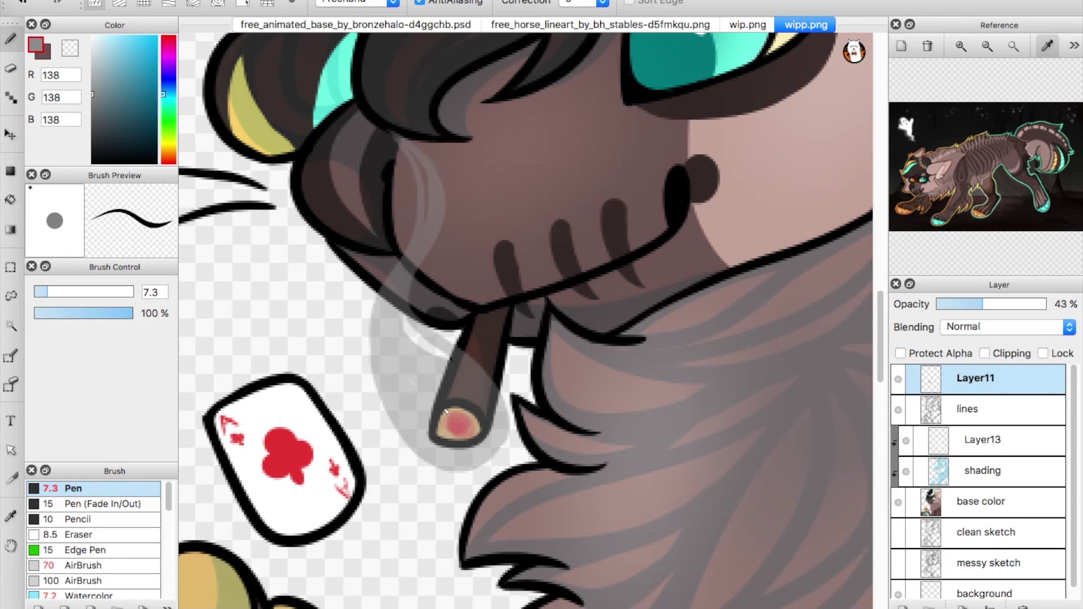
key(super+z)
key(super+z)
Try to erase the smoke covering the cigarette's glowing tip with the eraser at size 6.9.
key(e)
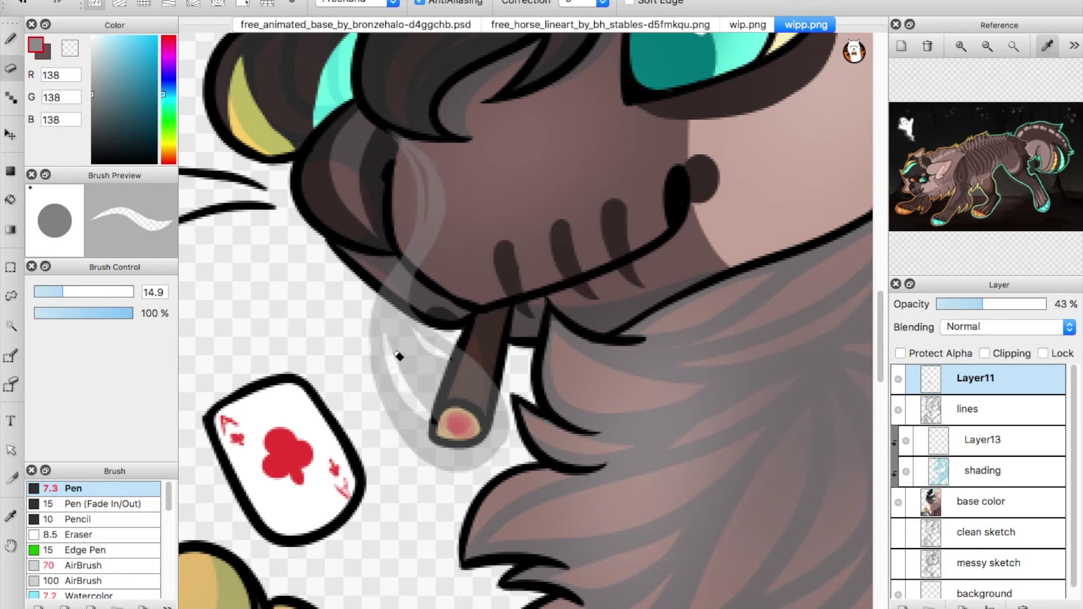
drag(87, 293, 46, 290)
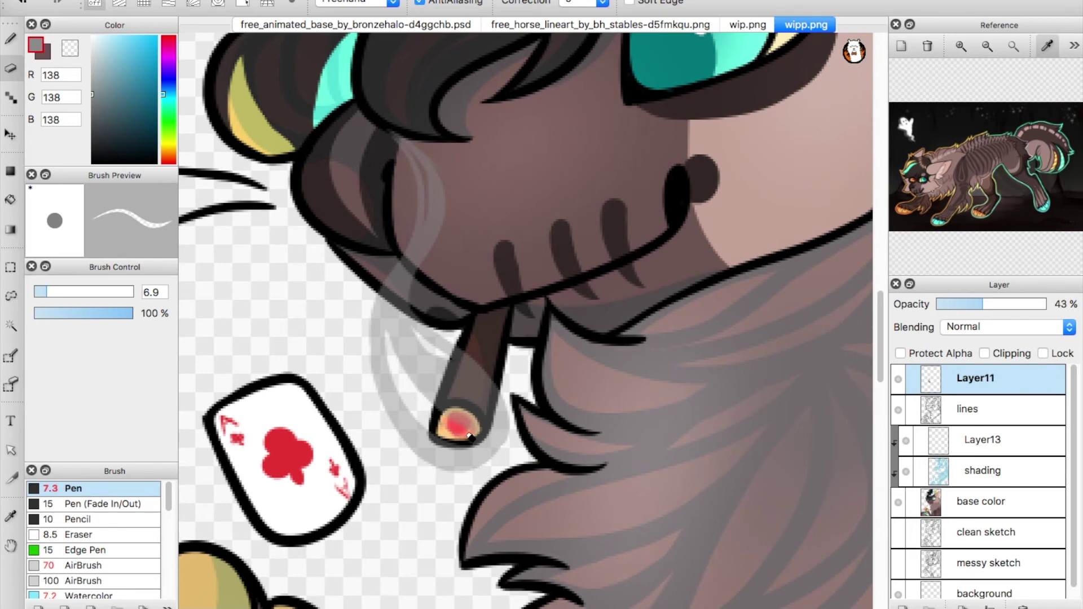
key(b)
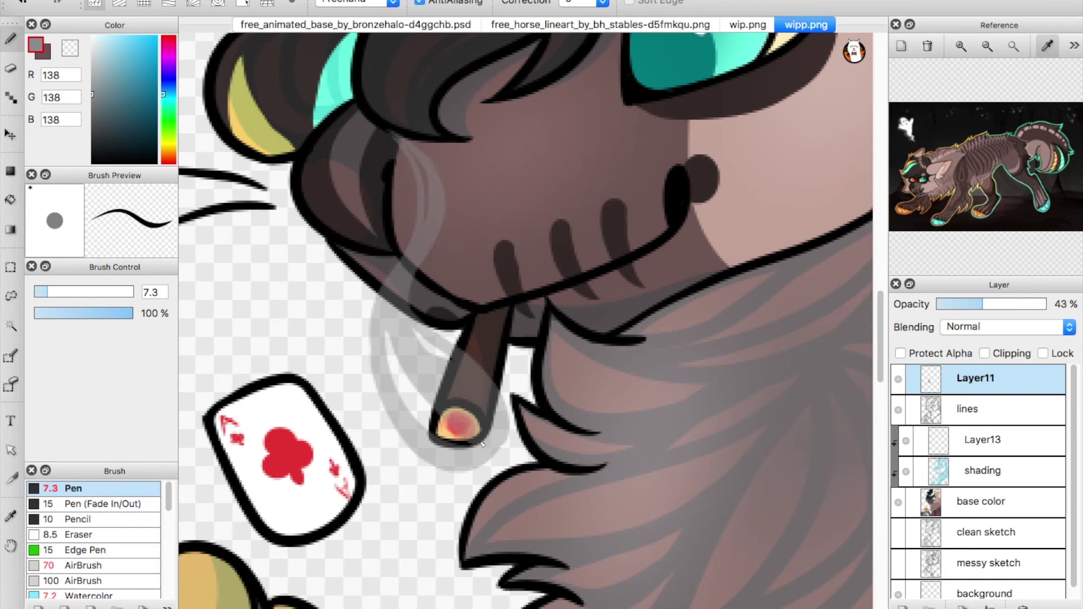
key(super+z)
mouse_move(469, 447)
mouse_down()
mouse_move(439, 421)
mouse_move(393, 337)
mouse_move(462, 448)
mouse_up()
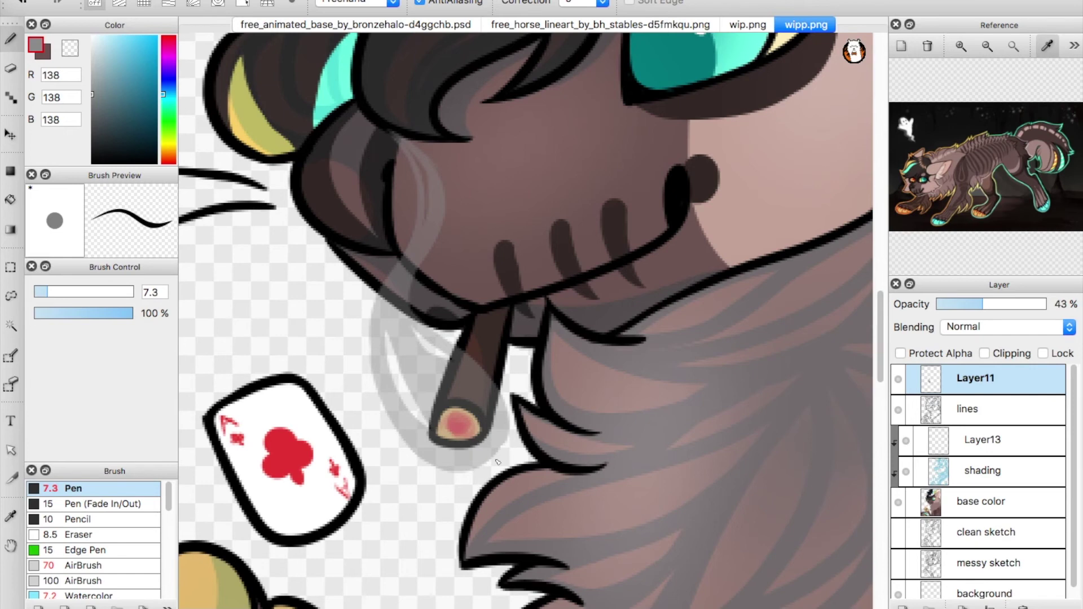
Add a new layer directly above the background layer and name it "flame".
key(super+0)
scroll(599, 487, up, 3)
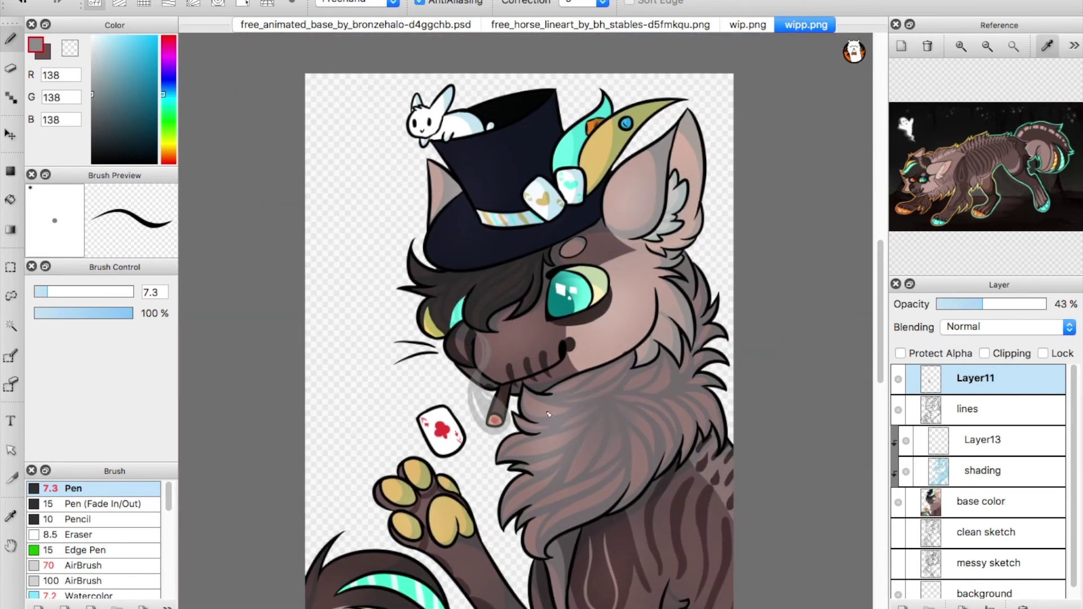
drag(433, 479, 482, 412)
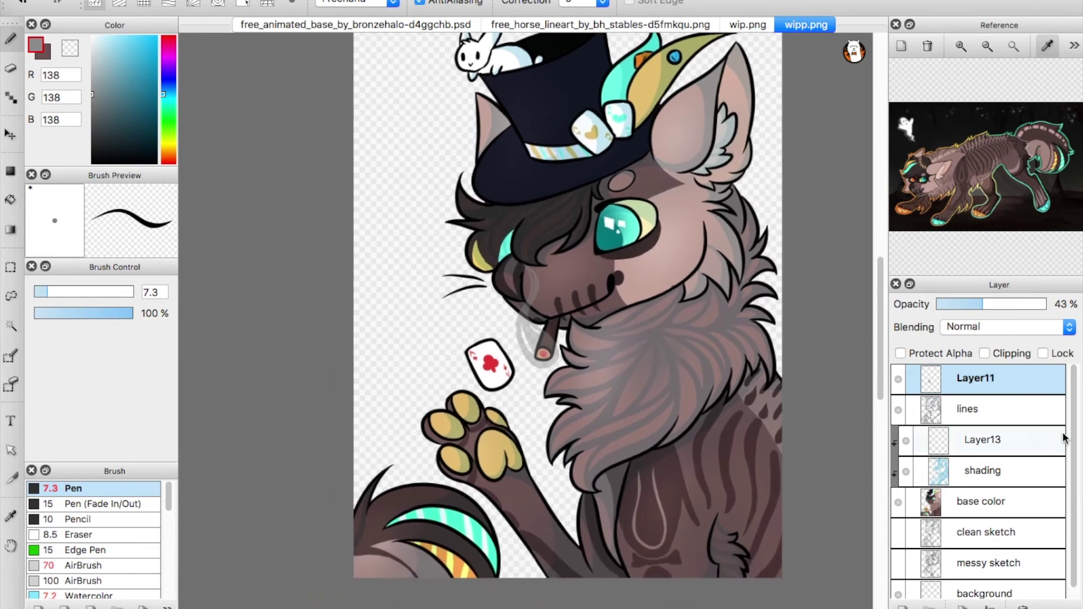
drag(1072, 395, 1065, 540)
click(968, 587)
click(903, 607)
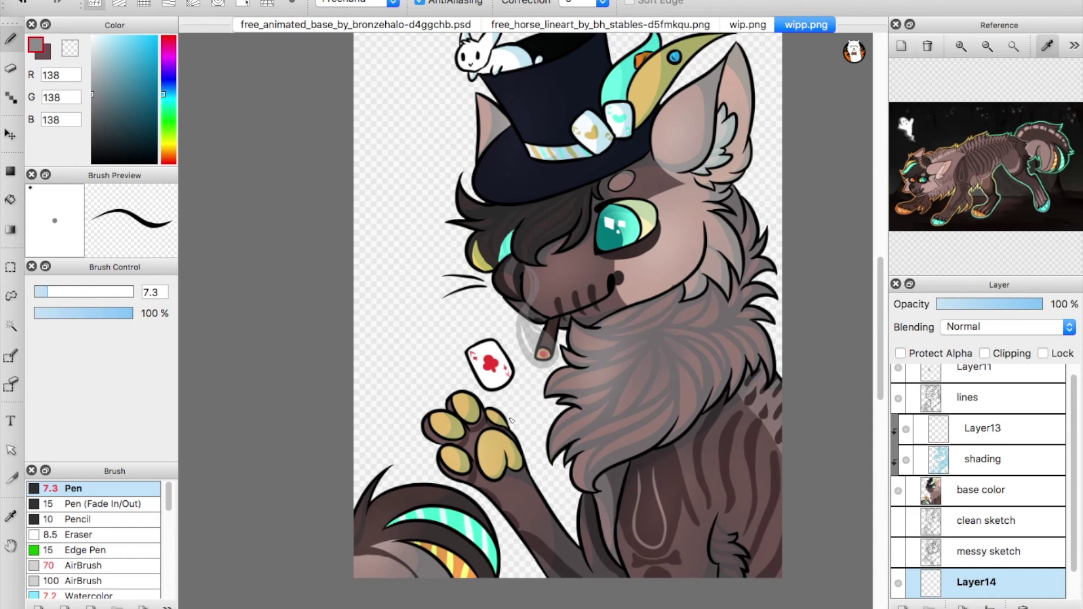
scroll(510, 407, up, 1)
scroll(511, 420, up, 5)
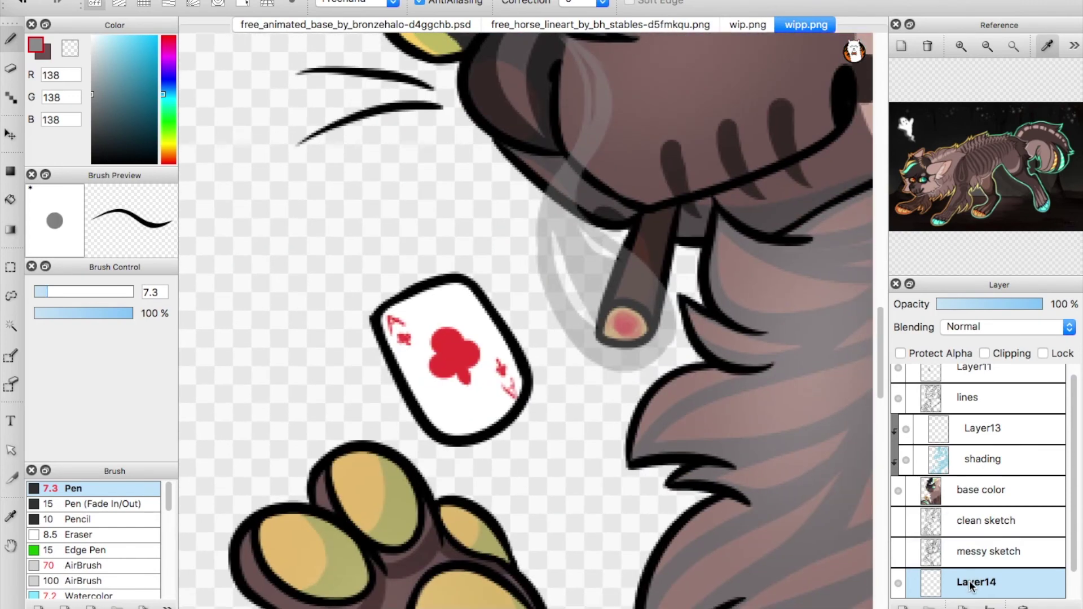
double_click(970, 584)
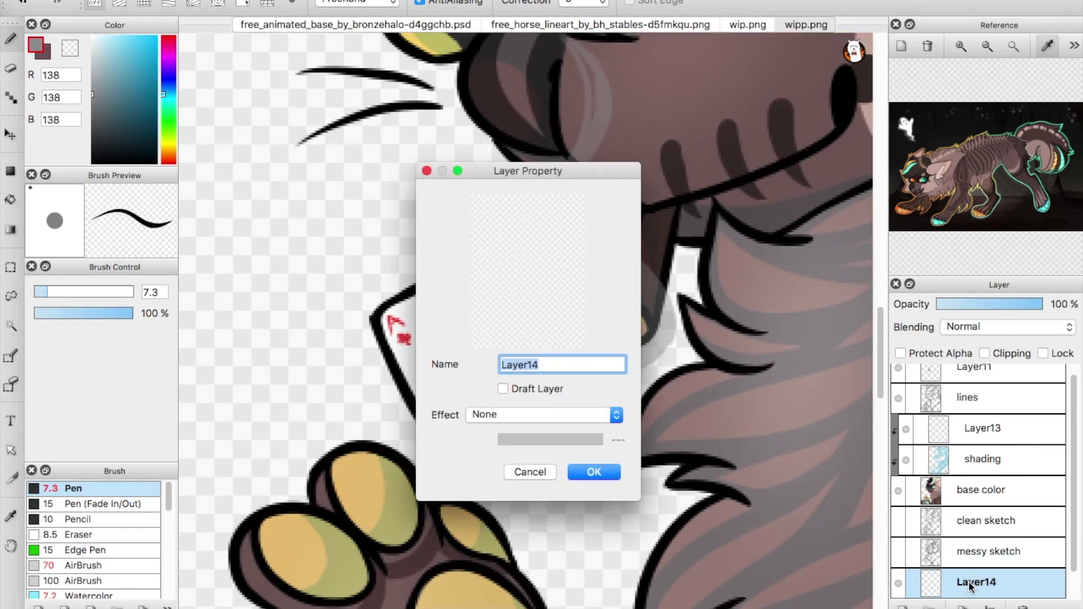
text(flame)
key(Return)
Rename Layer11 as "smoke".
scroll(1004, 395, up, 1)
double_click(984, 377)
text(smoke)
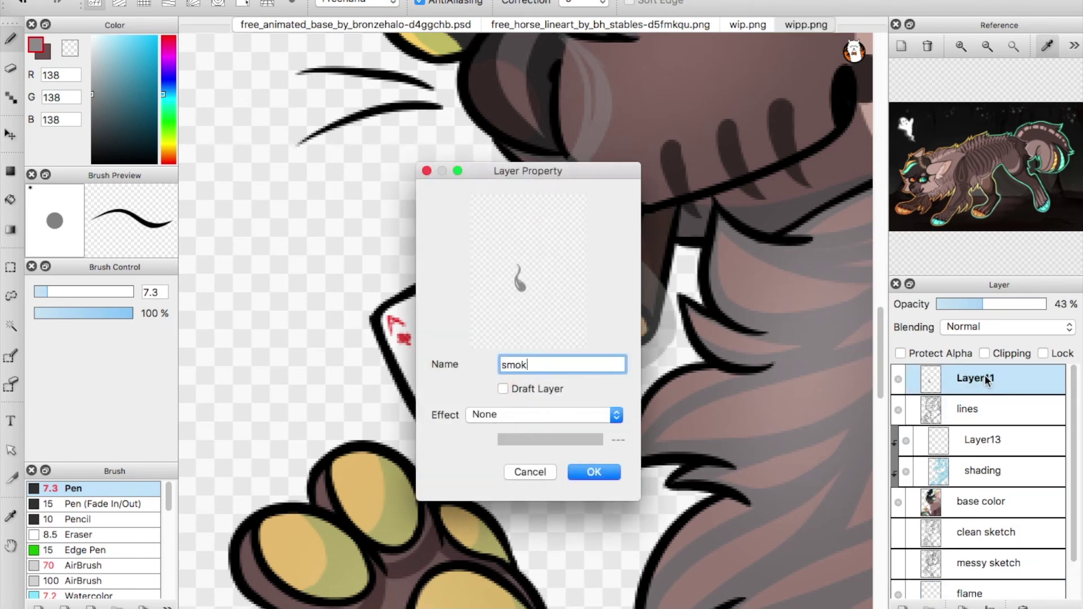
key(Return)
On the flame layer, paint a light blue (85, 200, 240) circle behind the playing card with the Pen at size 57.
scroll(1077, 463, down, 1)
scroll(1078, 463, down, 1)
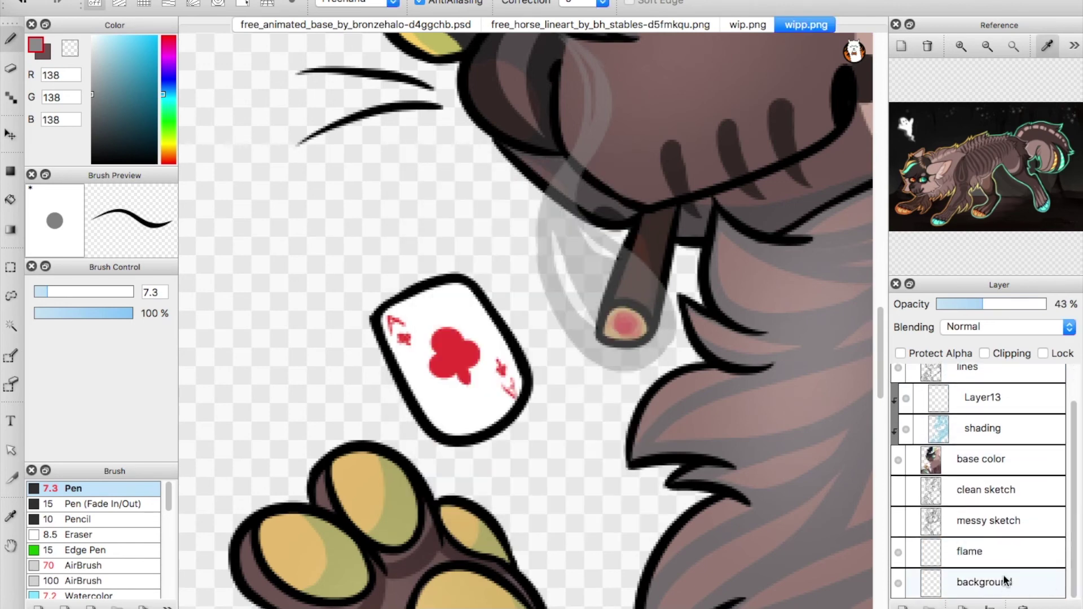
click(981, 551)
drag(119, 58, 134, 42)
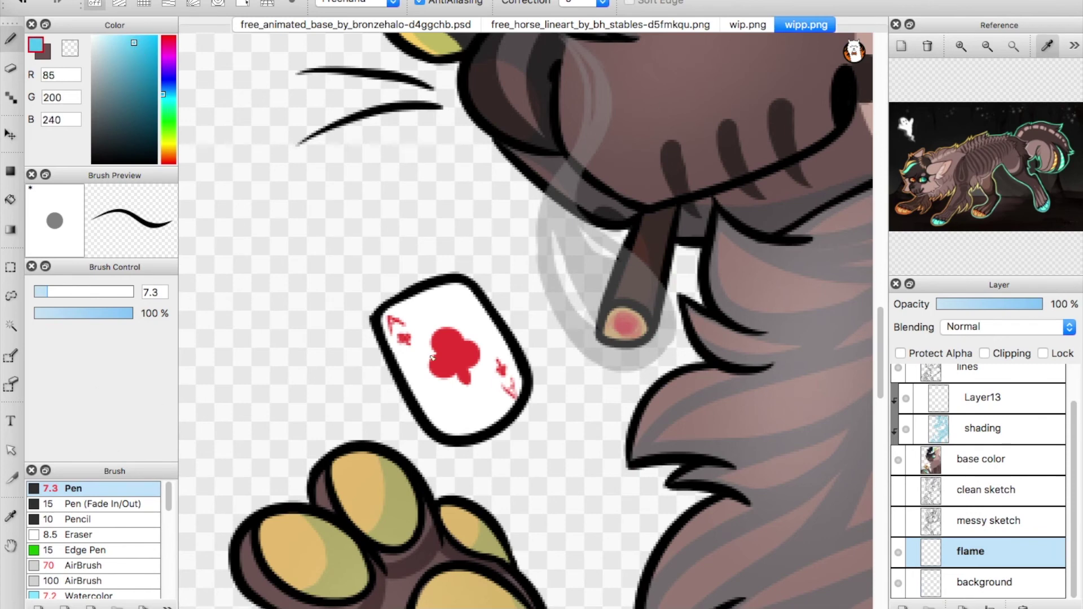
drag(68, 296, 111, 293)
mouse_move(383, 316)
mouse_down()
mouse_move(476, 424)
mouse_move(457, 309)
mouse_move(411, 382)
mouse_up()
key(ctrl+z)
mouse_move(469, 309)
mouse_down()
mouse_move(415, 339)
mouse_move(485, 367)
mouse_move(457, 297)
mouse_move(437, 377)
mouse_move(497, 327)
mouse_move(420, 316)
mouse_move(466, 391)
mouse_move(479, 320)
mouse_move(414, 364)
mouse_move(488, 378)
mouse_up()
drag(523, 335, 532, 344)
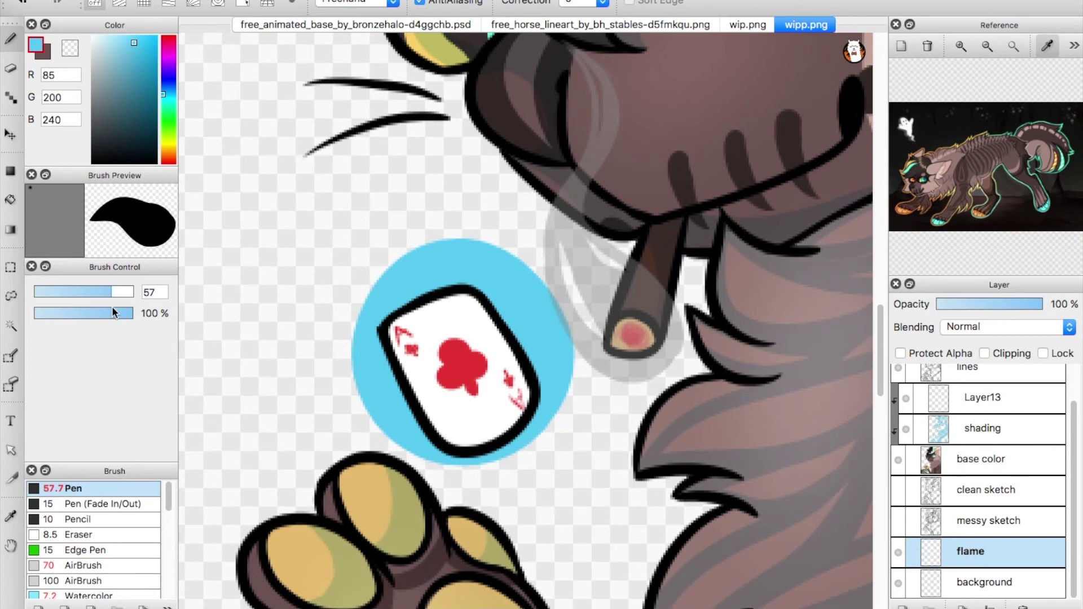
With the Pen at size 12.4, paint a pointed light blue flame tongue rising from the circle's right side toward the snout.
click(59, 294)
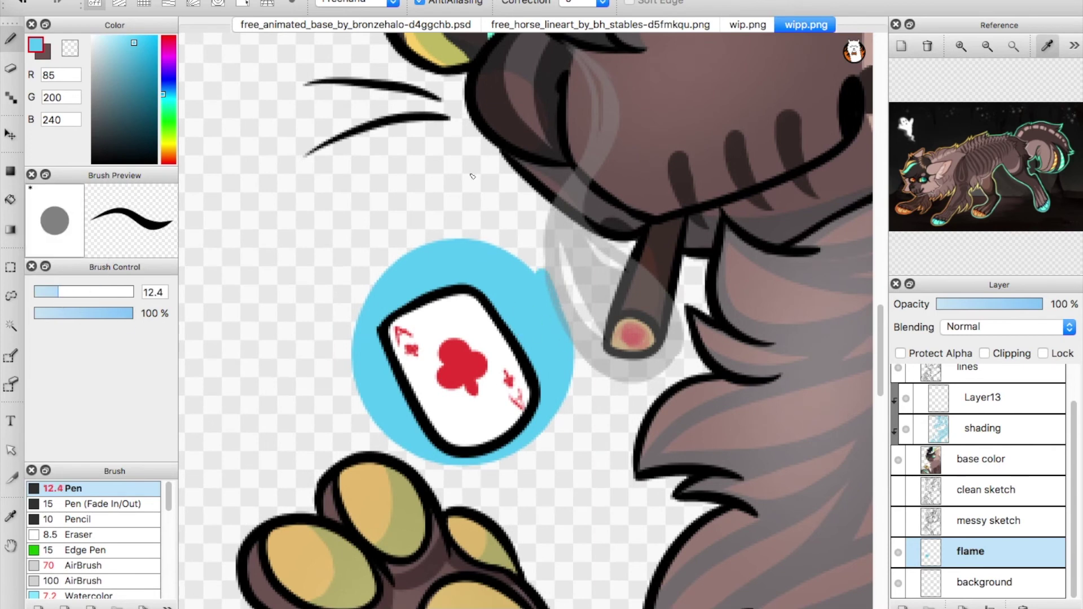
drag(471, 173, 540, 288)
drag(456, 120, 515, 248)
drag(456, 141, 505, 252)
mouse_move(475, 191)
mouse_down()
mouse_move(525, 264)
mouse_move(385, 124)
mouse_move(434, 71)
mouse_up()
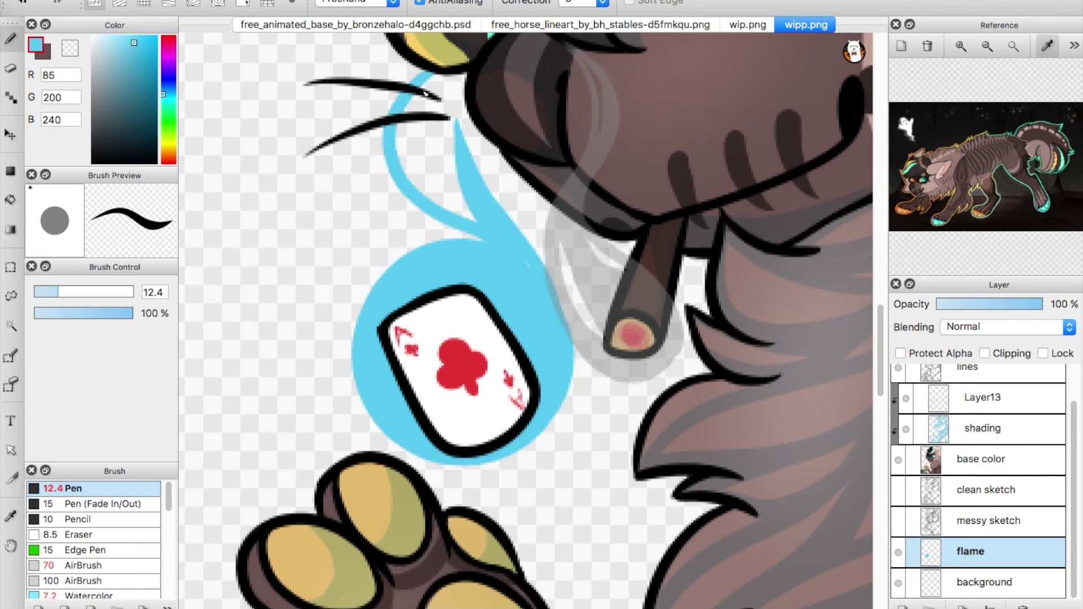
key(super+z)
mouse_move(513, 274)
mouse_down()
mouse_move(524, 352)
mouse_move(377, 252)
mouse_move(406, 144)
mouse_up()
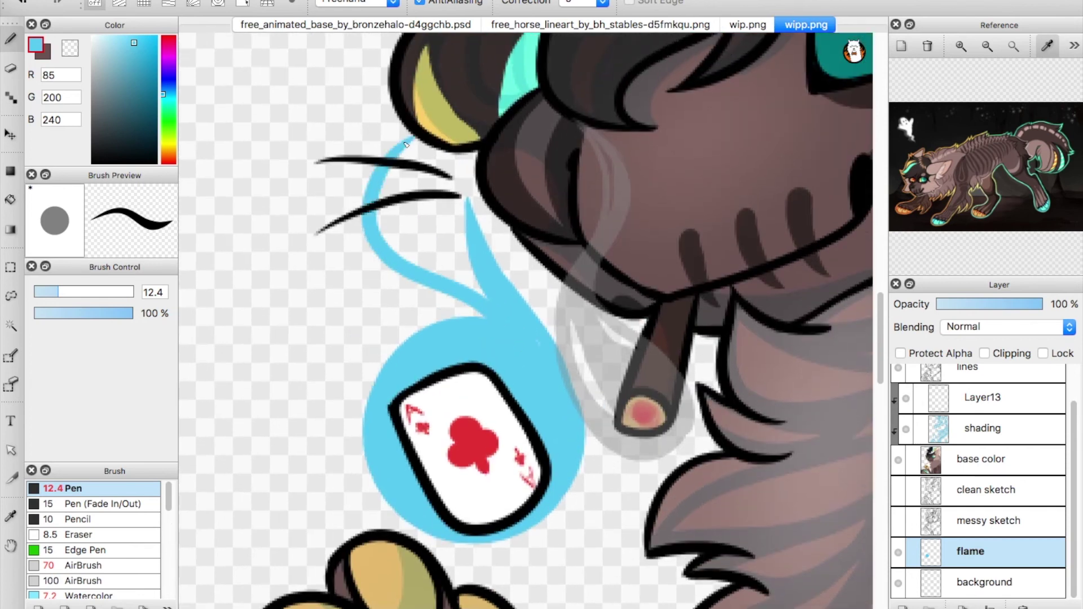
key(ctrl+z)
mouse_move(386, 485)
mouse_down()
mouse_move(322, 204)
mouse_move(296, 172)
mouse_up()
key(ctrl+z)
drag(361, 502, 295, 178)
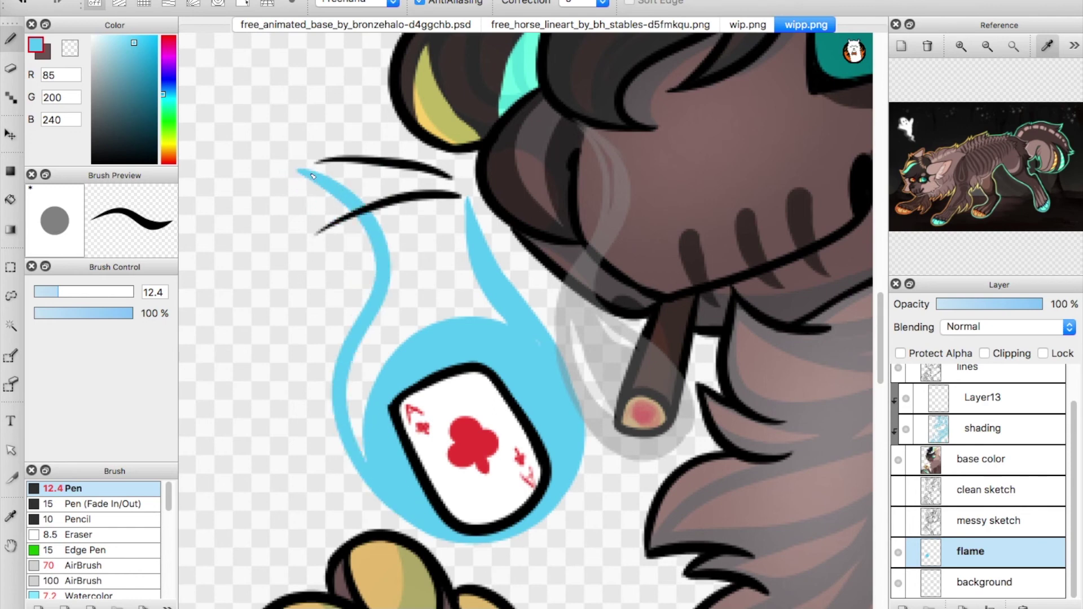
key(ctrl+z)
Outline a tall wavy flame tongue and a shorter middle tongue on the circle's left side, filling the tall one with light blue.
mouse_move(355, 449)
mouse_down()
mouse_move(341, 285)
mouse_move(366, 150)
mouse_move(354, 355)
mouse_move(433, 388)
mouse_move(371, 357)
mouse_move(431, 223)
mouse_move(437, 274)
mouse_move(409, 345)
mouse_up()
drag(422, 287, 379, 375)
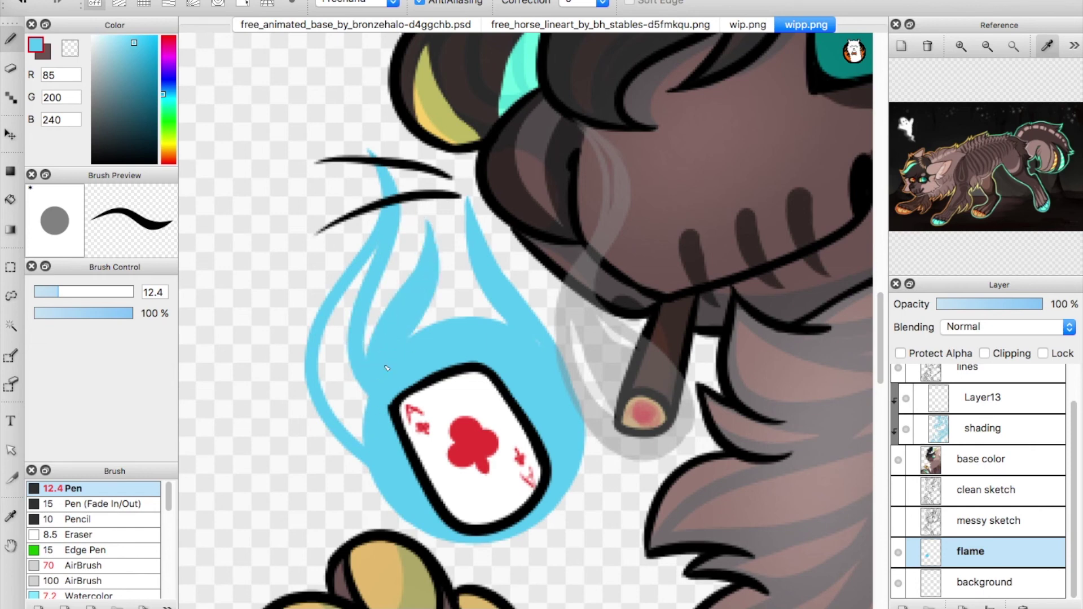
drag(375, 235, 351, 443)
drag(332, 302, 357, 424)
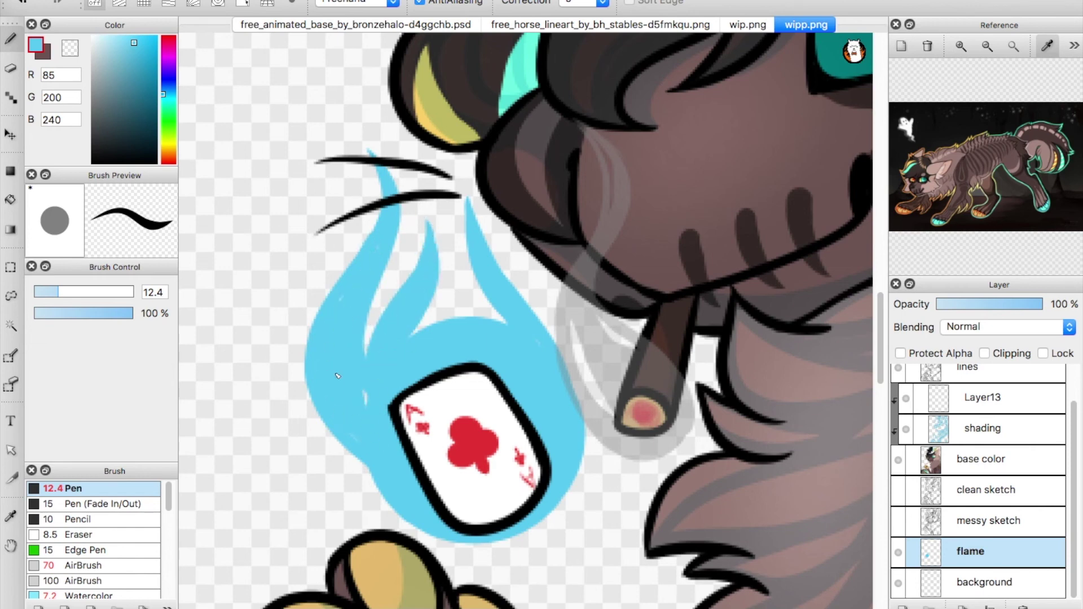
Fill the base of the middle flame tongue across to the right tongue and add a small pointed tongue at the flame's right edge.
drag(437, 284, 496, 324)
mouse_move(429, 281)
mouse_down()
mouse_move(467, 332)
mouse_move(415, 334)
mouse_up()
drag(585, 421, 561, 321)
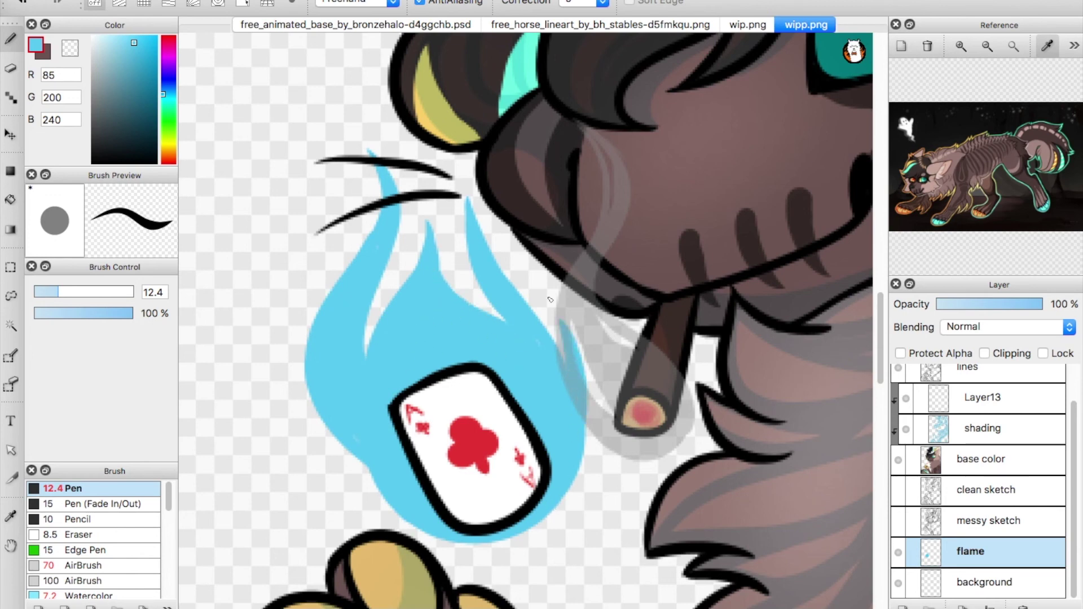
With the eraser at size 6.9, cut a thin curved highlight slit into the middle flame tongue, undoing strokes that are too long.
mouse_move(451, 409)
mouse_down()
mouse_move(532, 470)
mouse_move(430, 385)
mouse_up()
key(e)
drag(442, 264, 404, 361)
key(super+z)
mouse_move(442, 264)
mouse_down()
mouse_move(408, 342)
mouse_move(418, 377)
mouse_up()
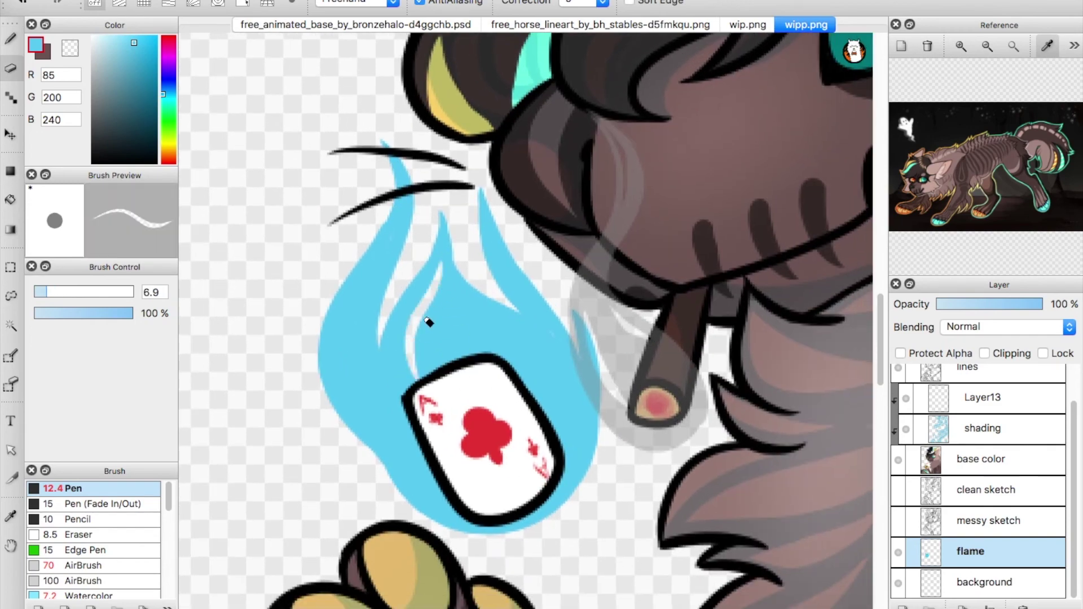
key(ctrl+z)
drag(445, 273, 405, 354)
drag(444, 273, 409, 345)
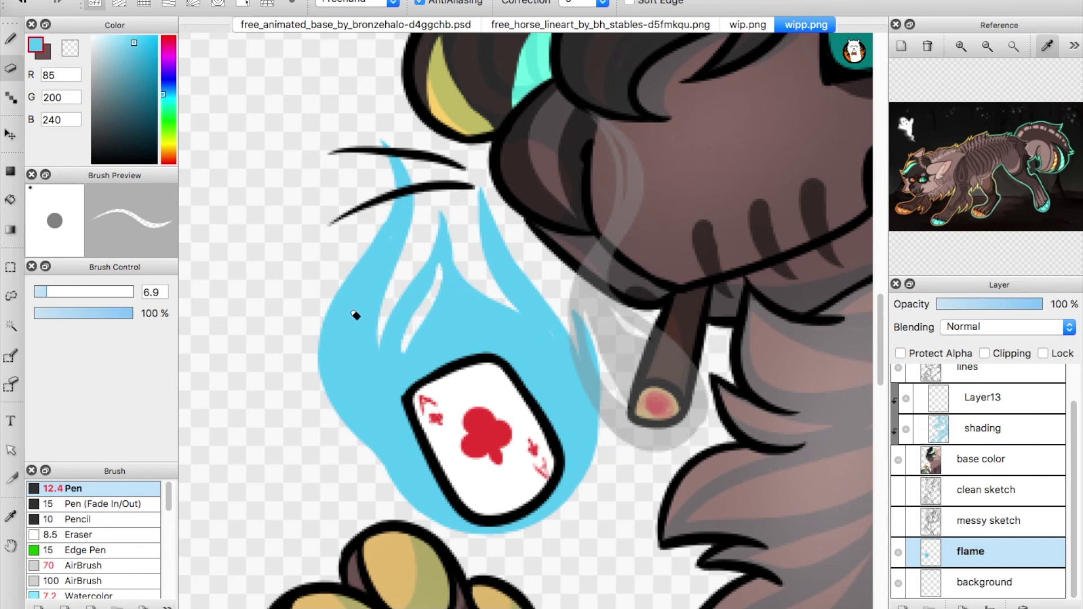
Erase thin highlight slits along the flame's left edge and inside the right tongue, and undo the stroke beside the card.
drag(348, 293, 341, 305)
drag(339, 388, 362, 419)
drag(525, 290, 497, 237)
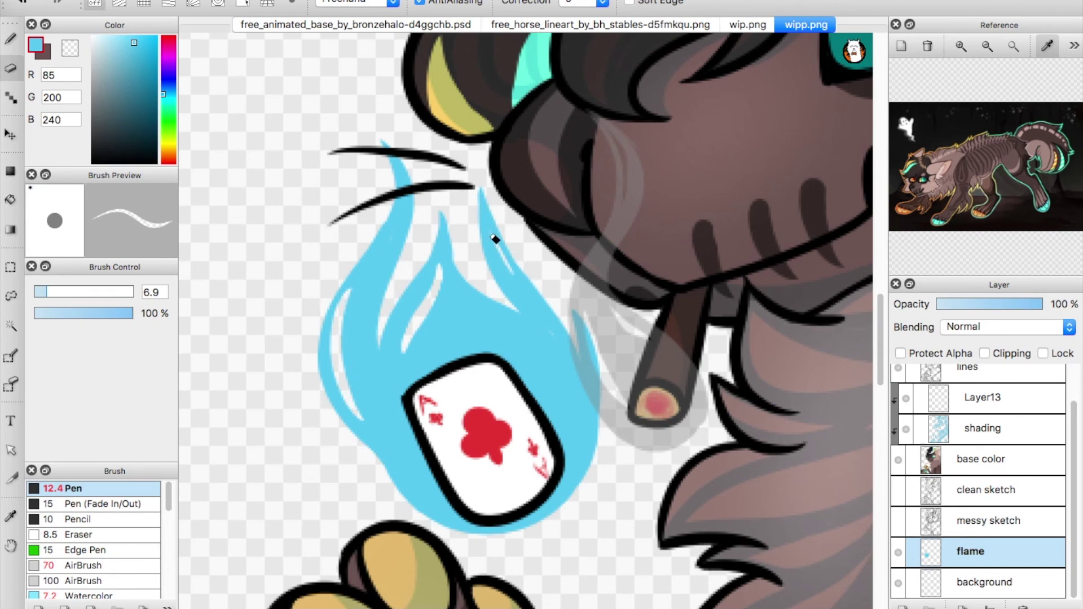
drag(556, 350, 567, 374)
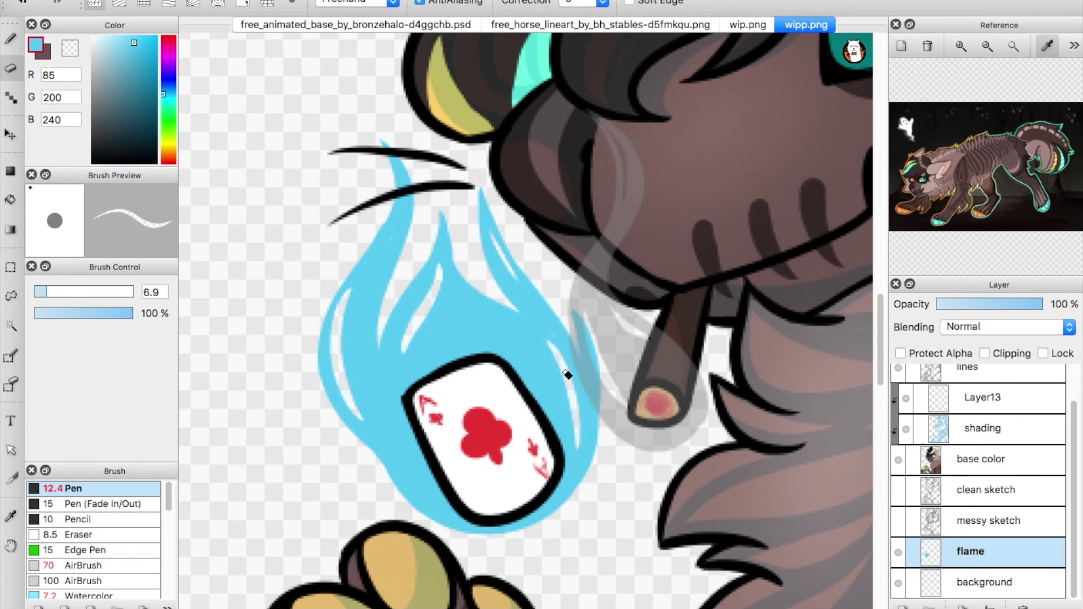
key(ctrl+z)
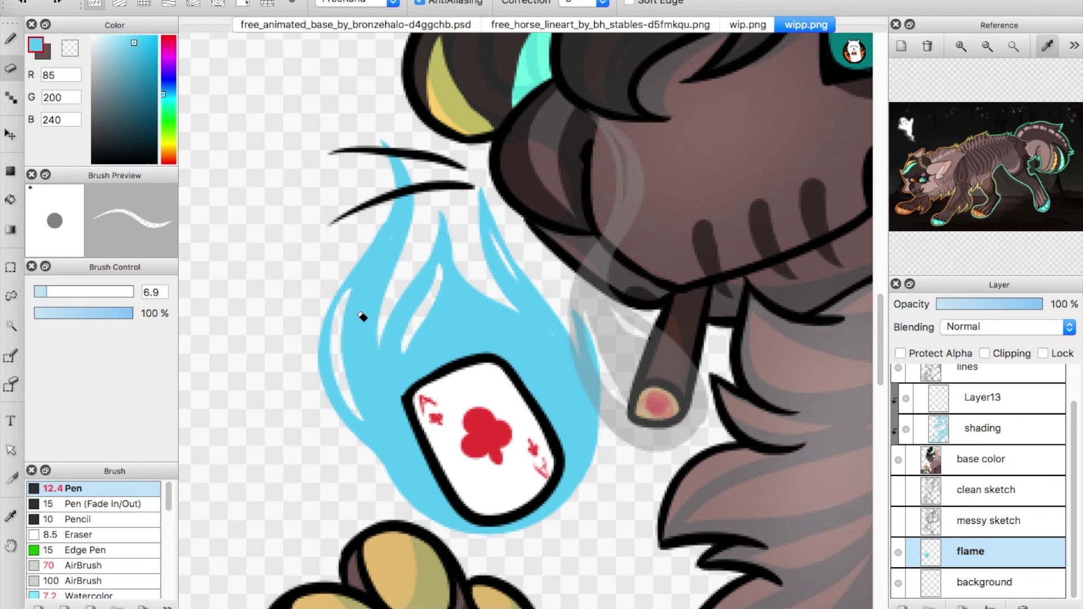
Retouch the slit in the middle flame tongue with the light blue Pen and undo the last stroke.
key(b)
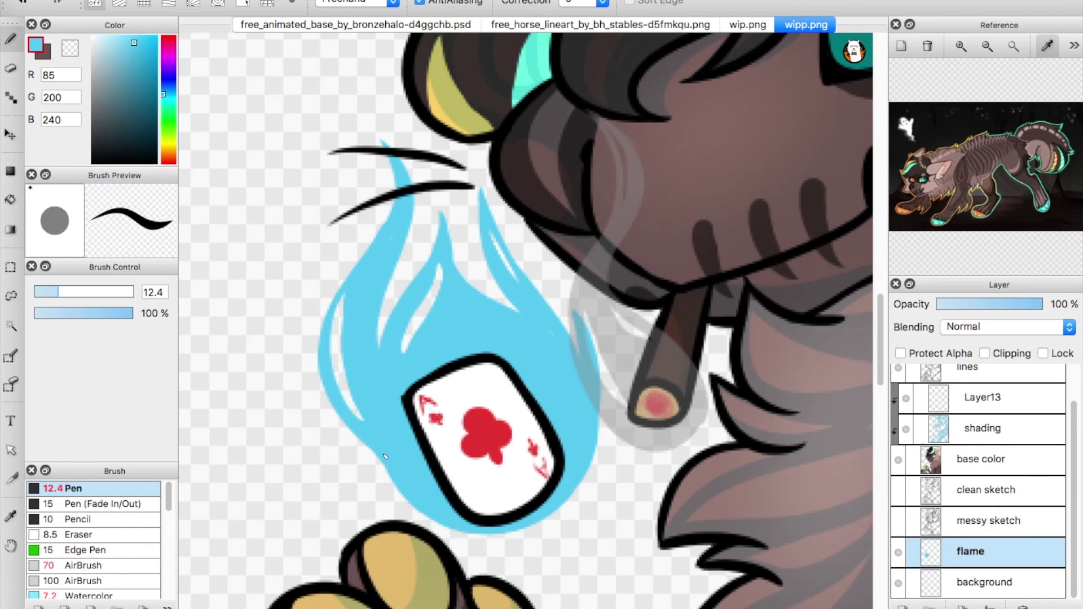
drag(424, 325, 405, 352)
drag(445, 257, 434, 332)
key(super+z)
Protect the flame layer's alpha and shade the flame's upper part with the paw pad's gold (223, 187, 113) using the AirBrush at size 125.
key(super+0)
click(929, 354)
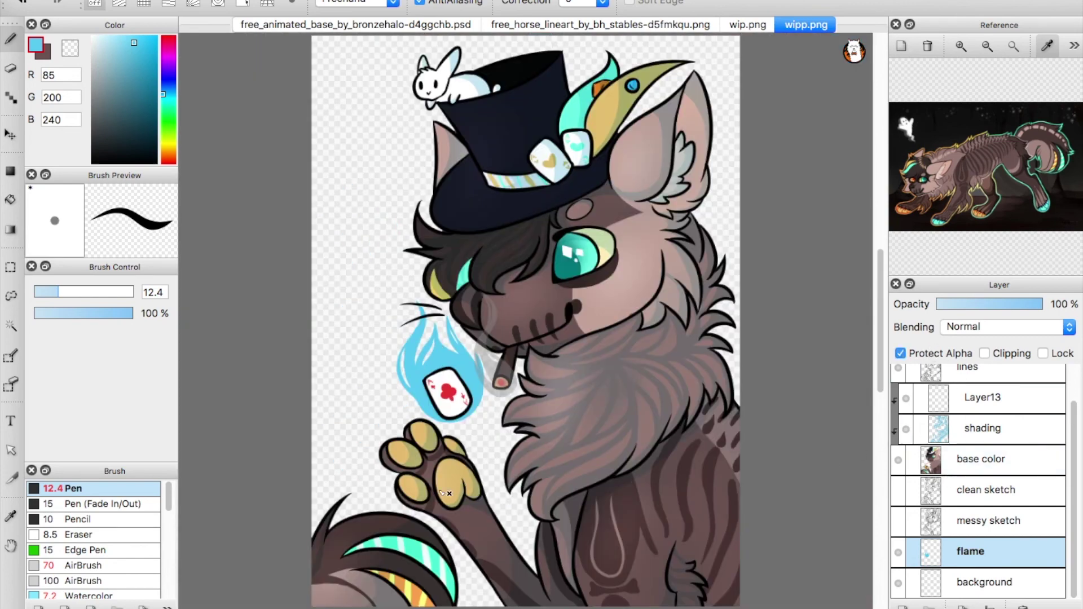
alt+click(457, 474)
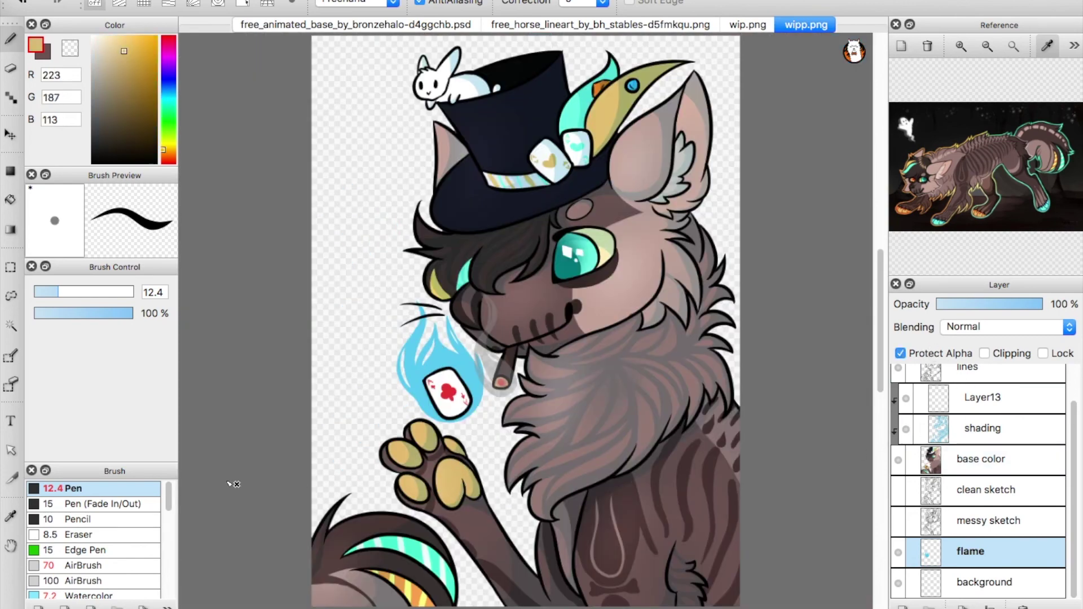
click(107, 563)
drag(117, 293, 128, 292)
mouse_move(475, 311)
mouse_down()
mouse_move(505, 345)
mouse_move(387, 394)
mouse_up()
mouse_move(415, 343)
mouse_down()
mouse_move(498, 396)
mouse_move(416, 359)
mouse_move(411, 419)
mouse_up()
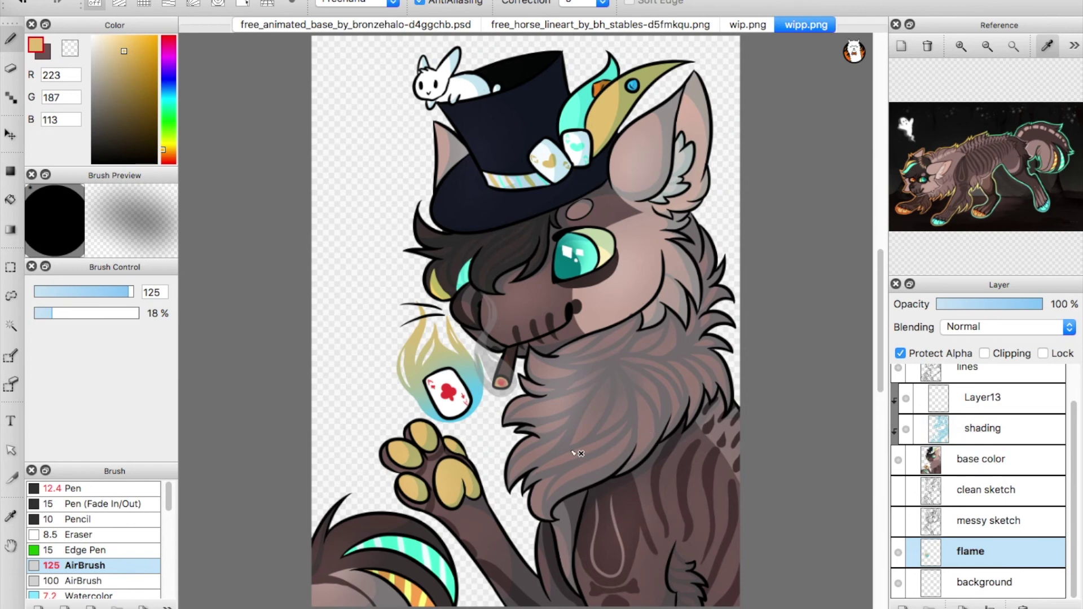
Move the flame layer's artwork to the left, clear of the playing card.
key(v)
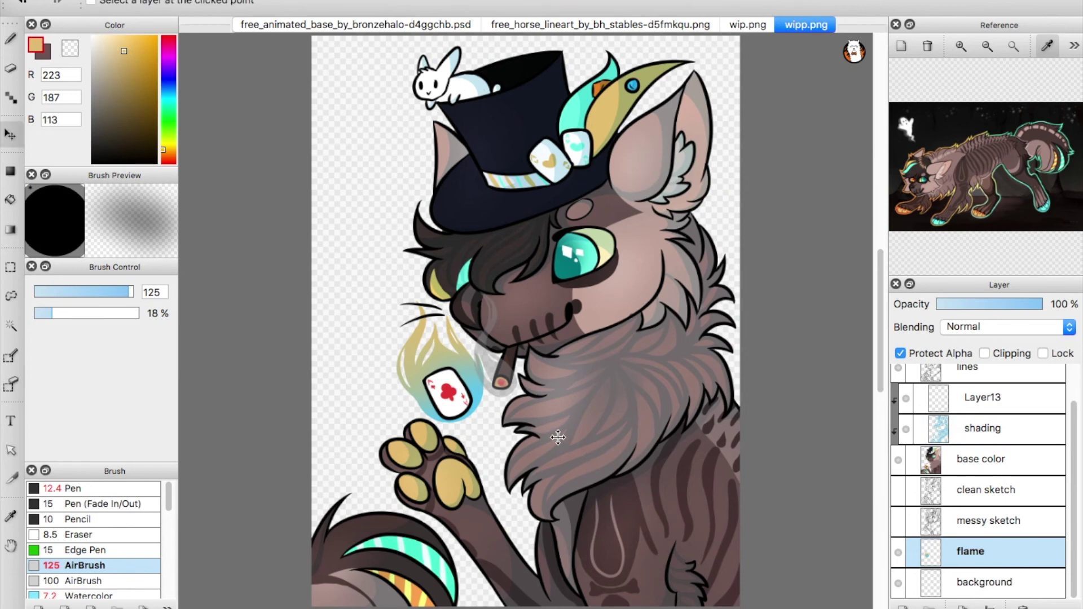
drag(458, 414, 399, 411)
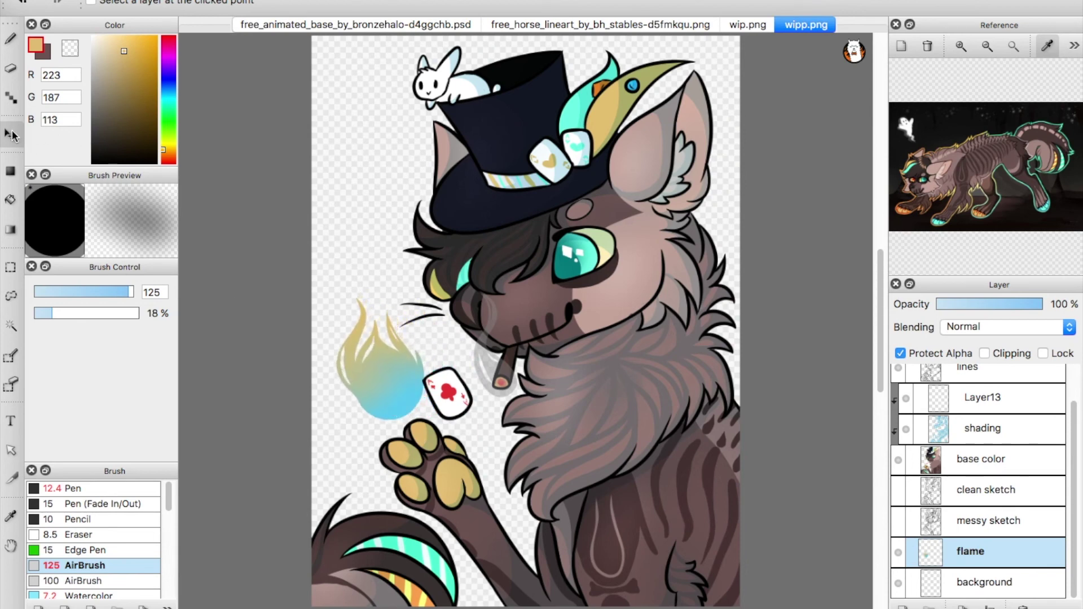
Toggle the visibility of the base color and lines layers to check which parts of the drawing each one holds.
scroll(1074, 446, up, 3)
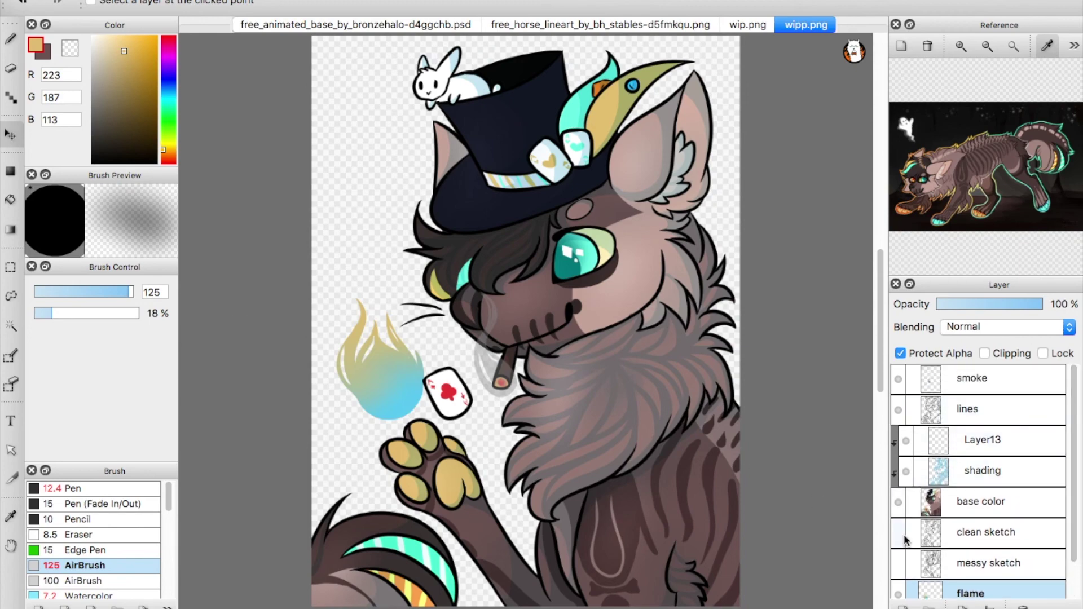
click(896, 502)
click(898, 502)
click(898, 502)
click(898, 501)
click(899, 502)
click(899, 503)
click(898, 411)
click(897, 412)
On the lines layer, lasso the playing card and move its outline over the relocated flame.
click(986, 409)
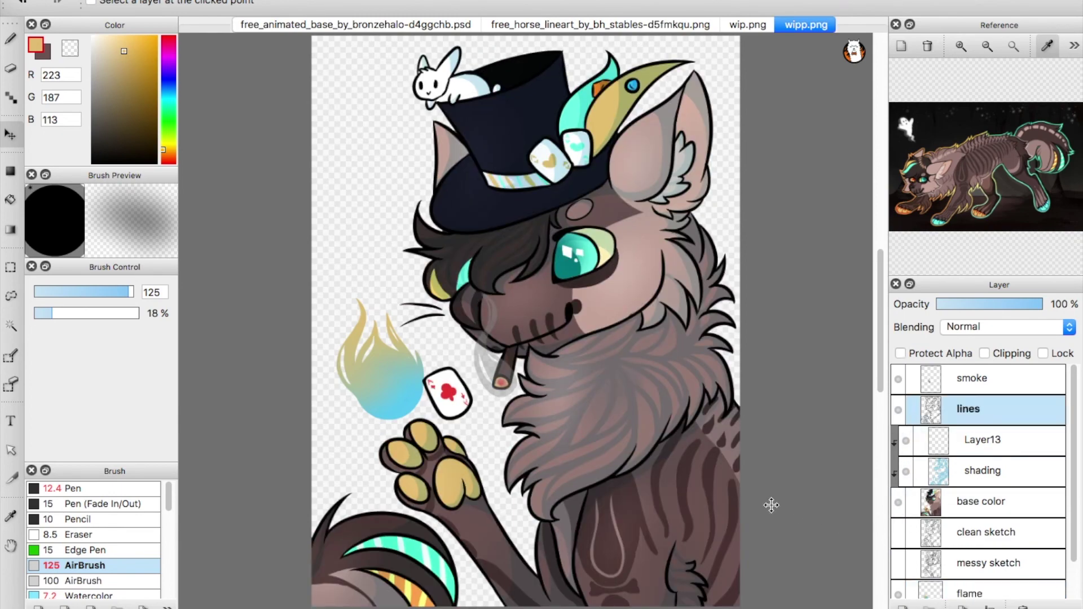
key(l)
mouse_move(454, 354)
mouse_down()
mouse_move(485, 396)
mouse_move(485, 414)
mouse_move(456, 426)
mouse_move(417, 395)
mouse_move(415, 374)
mouse_move(455, 356)
mouse_up()
key(v)
drag(459, 409, 401, 399)
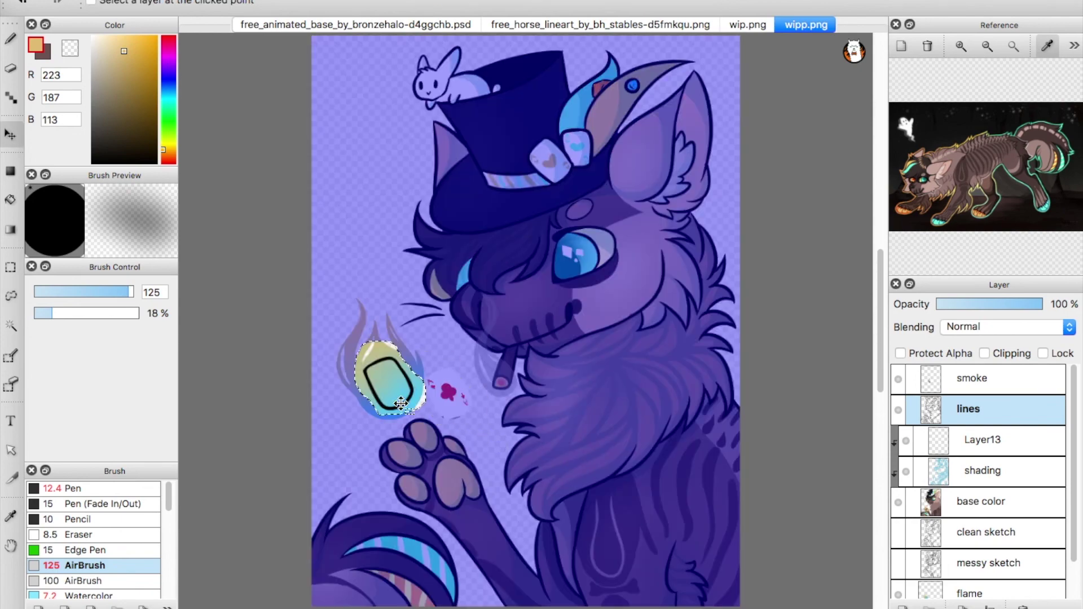
On the base color layer, move the selected card coloring into the card outline over the flame.
key(l)
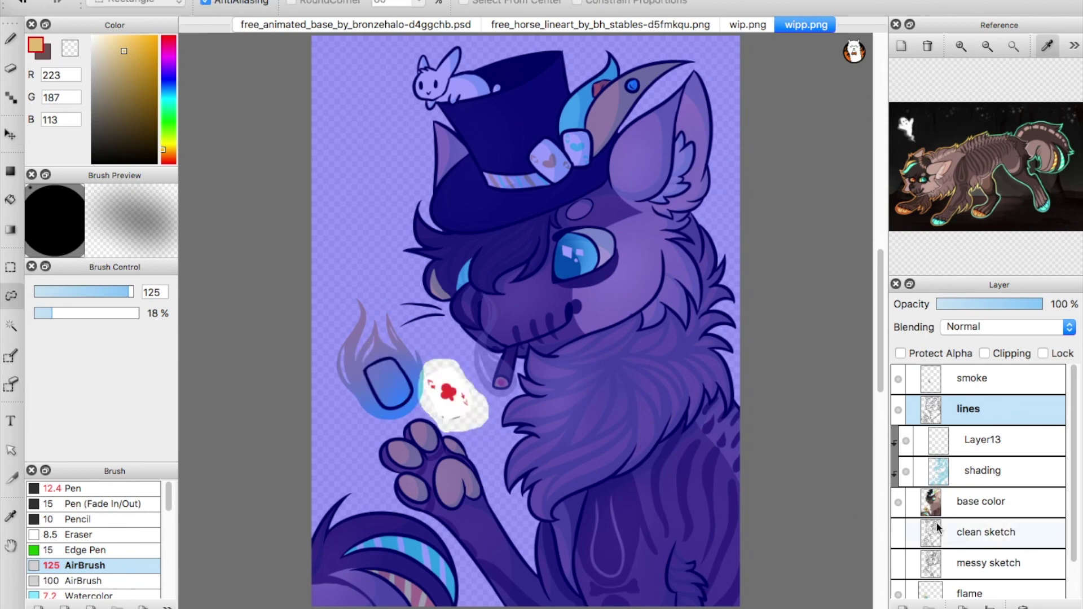
click(965, 532)
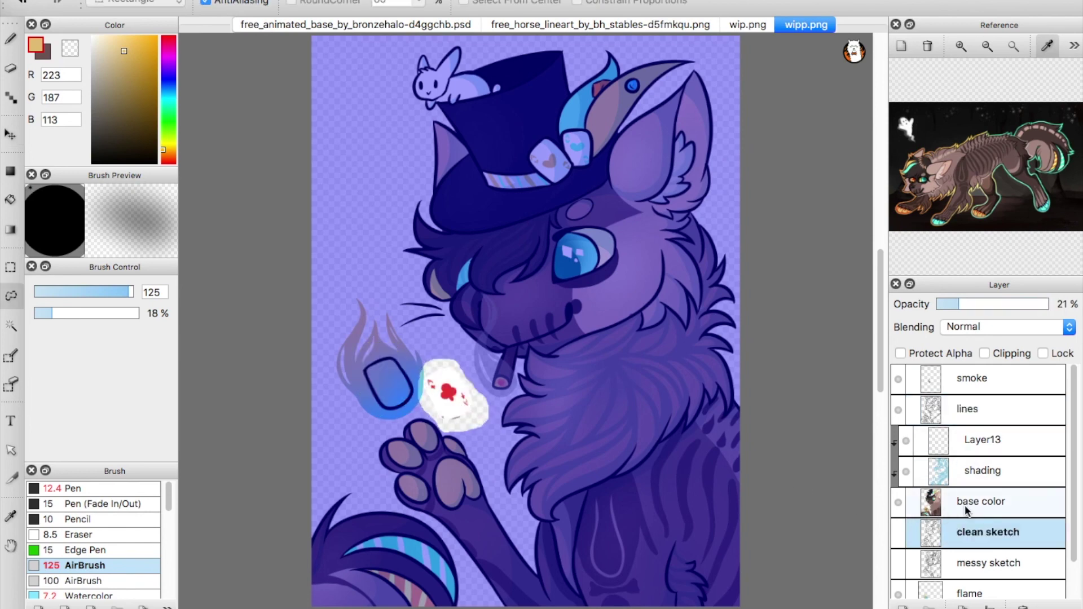
click(973, 501)
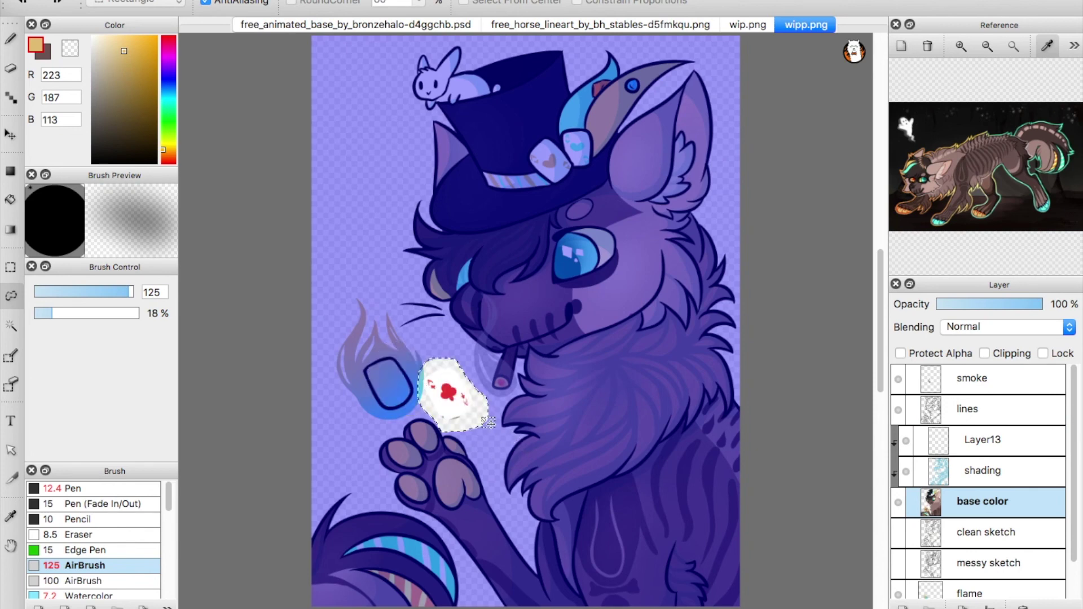
key(v)
mouse_move(474, 395)
mouse_down()
mouse_move(402, 390)
mouse_move(409, 401)
mouse_up()
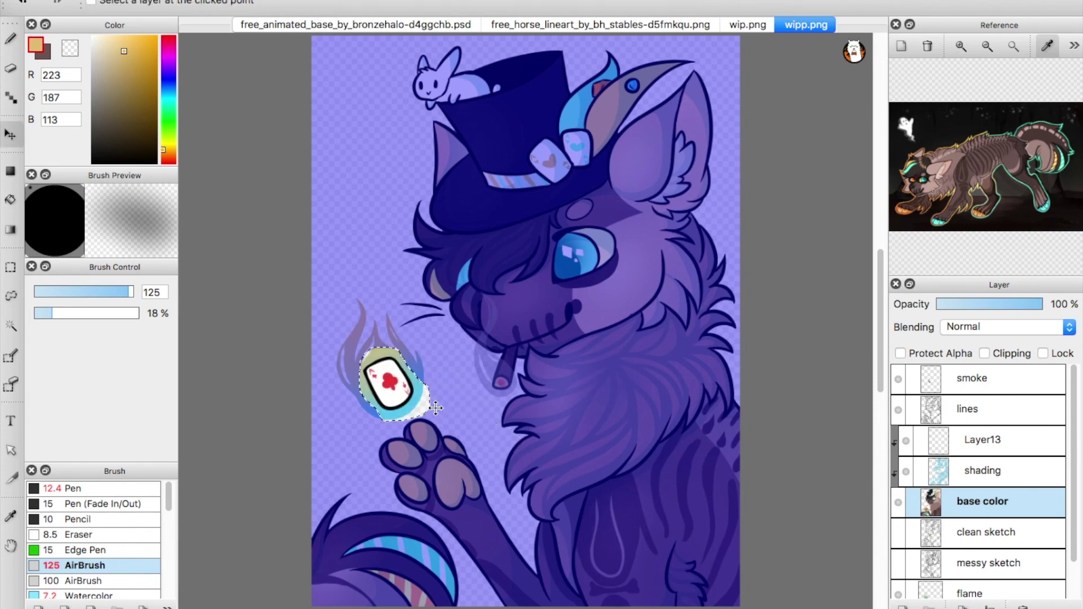
Clear the selection around the card and switch back to the Brush tool.
drag(425, 472, 526, 389)
key(super+plus)
key(super+plus)
key(super+0)
click(11, 267)
key(super+d)
click(10, 39)
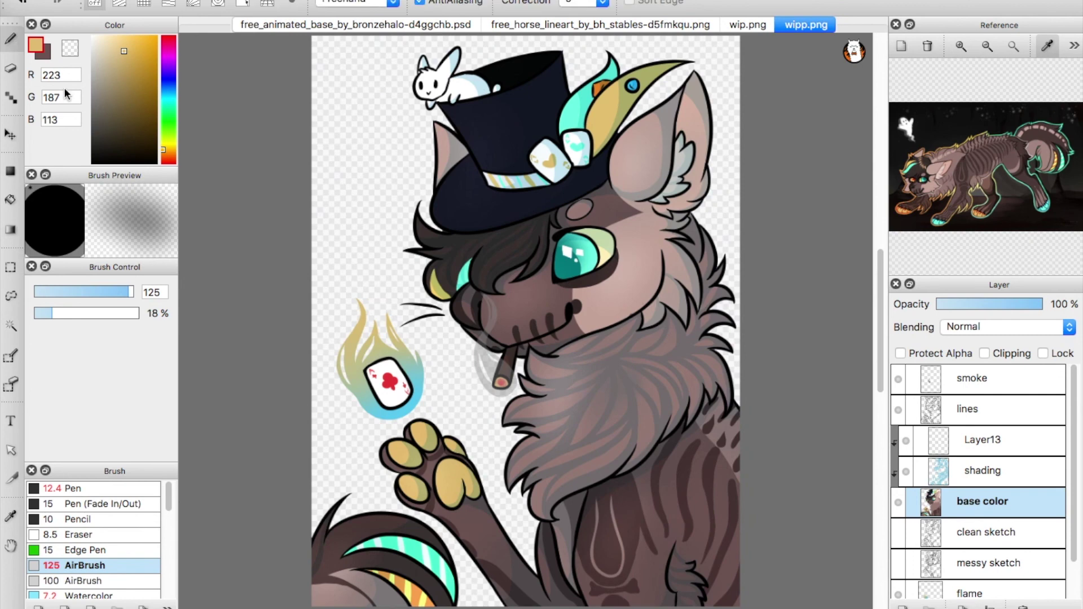